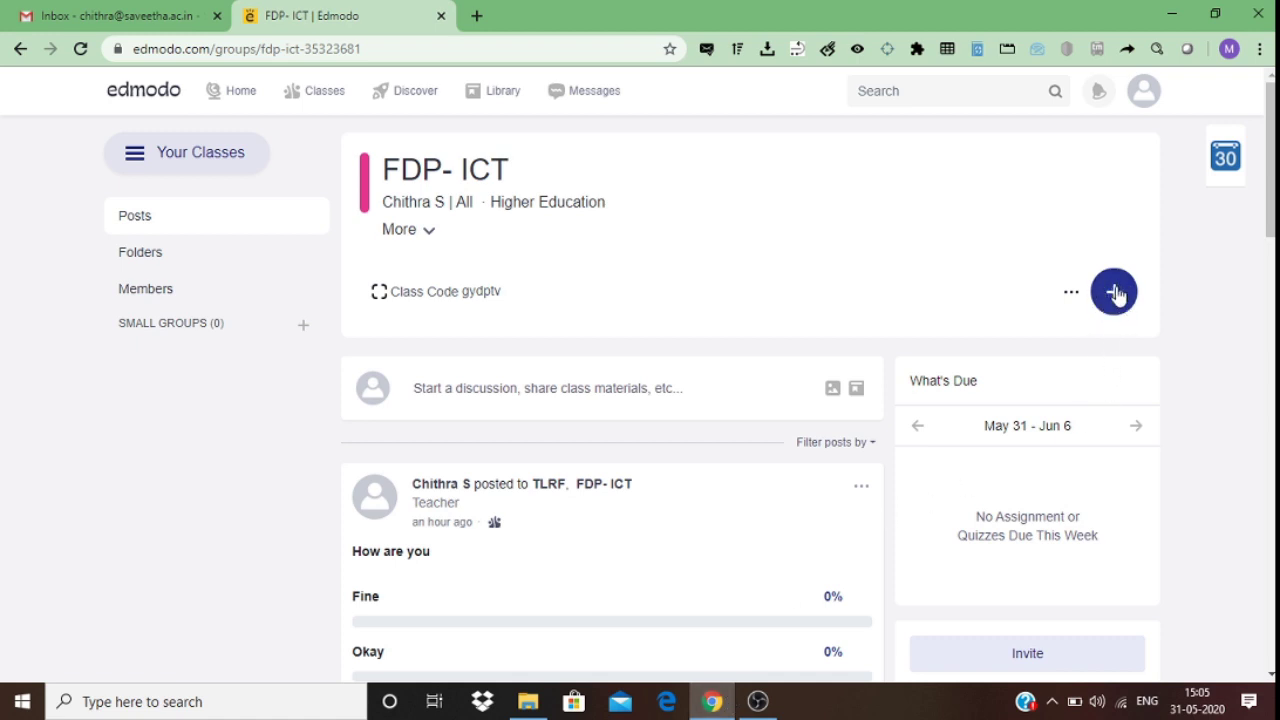
- Create a new assignment in the FDP- ICT class and title it "Assignment-1"
left_click(1116, 292)
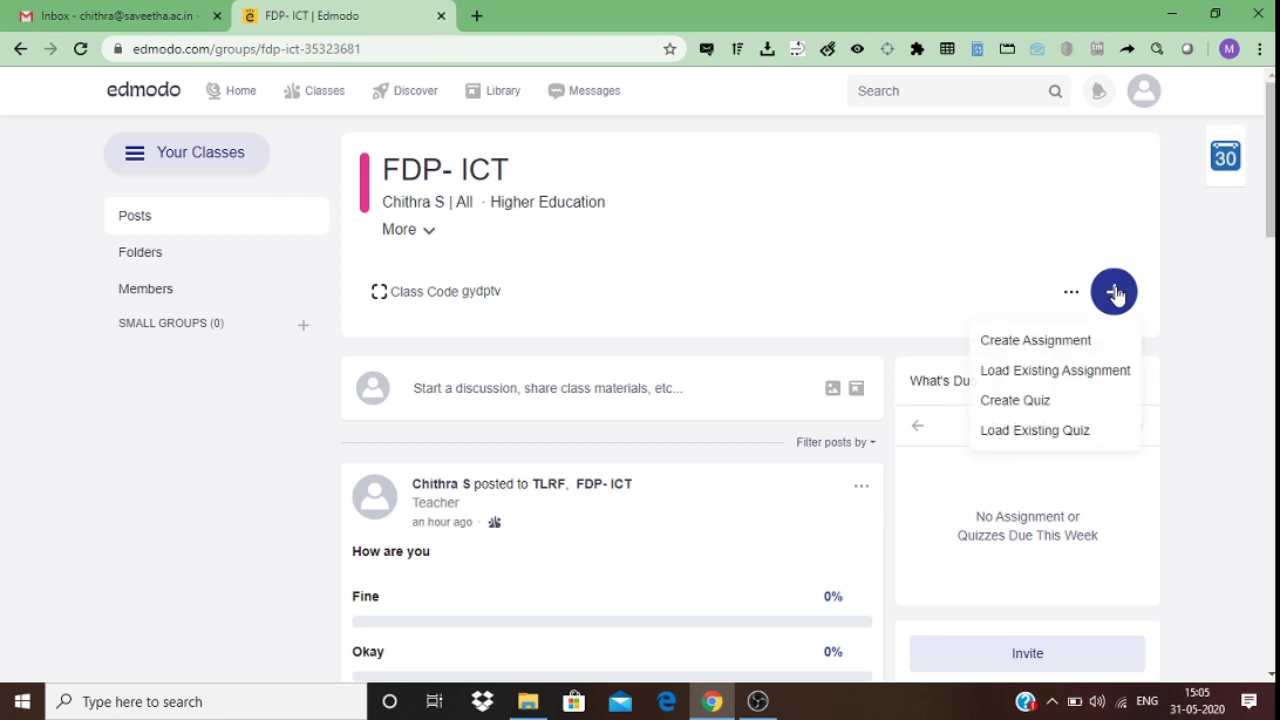
left_click(1048, 347)
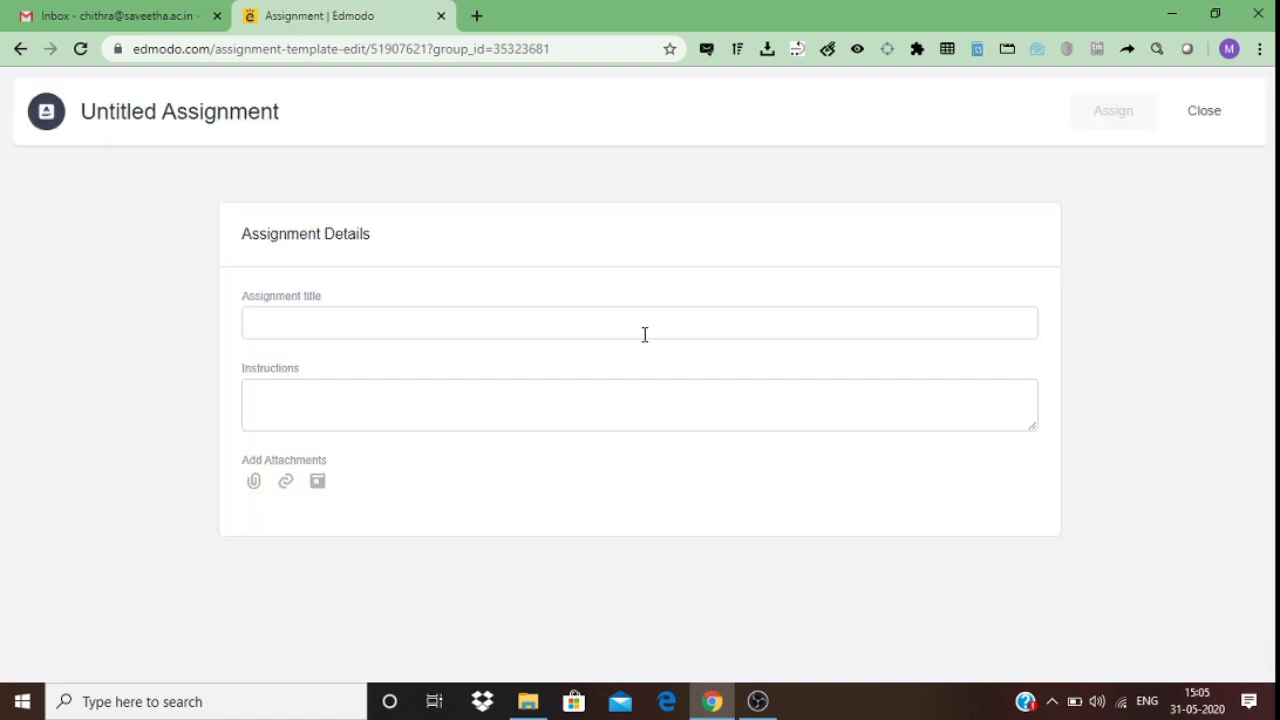
left_click(562, 329)
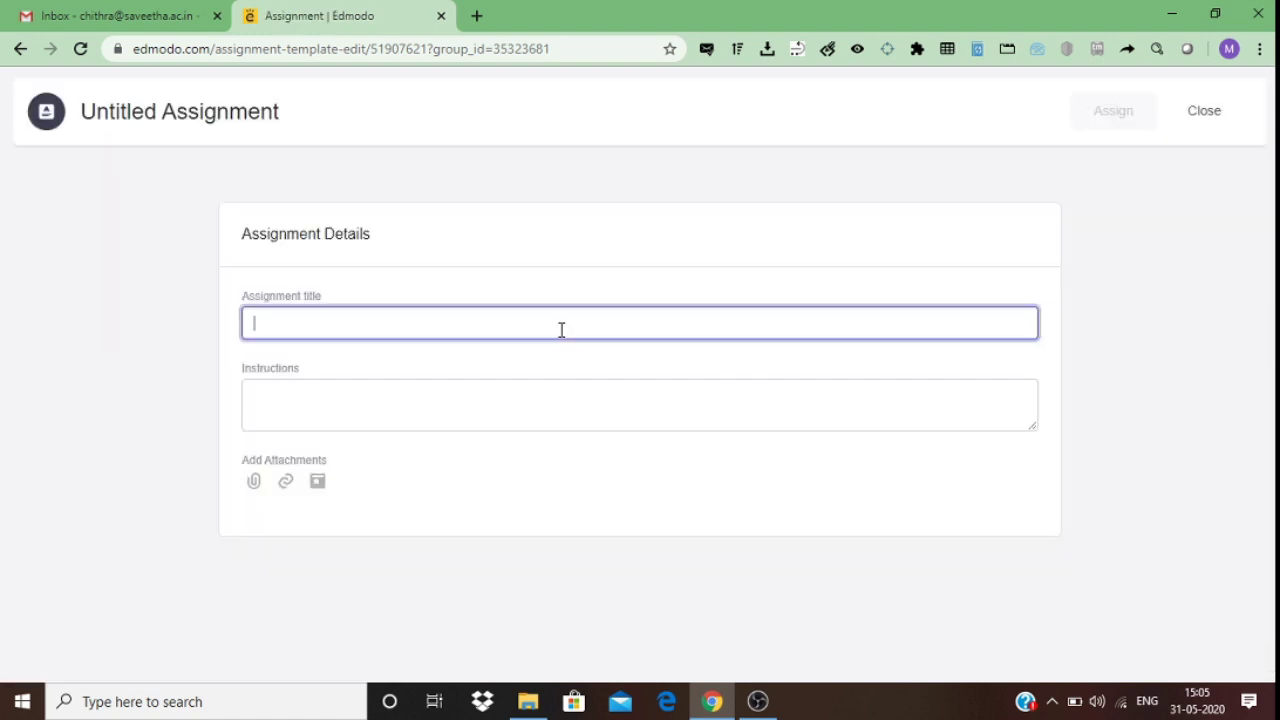
type("Ass")
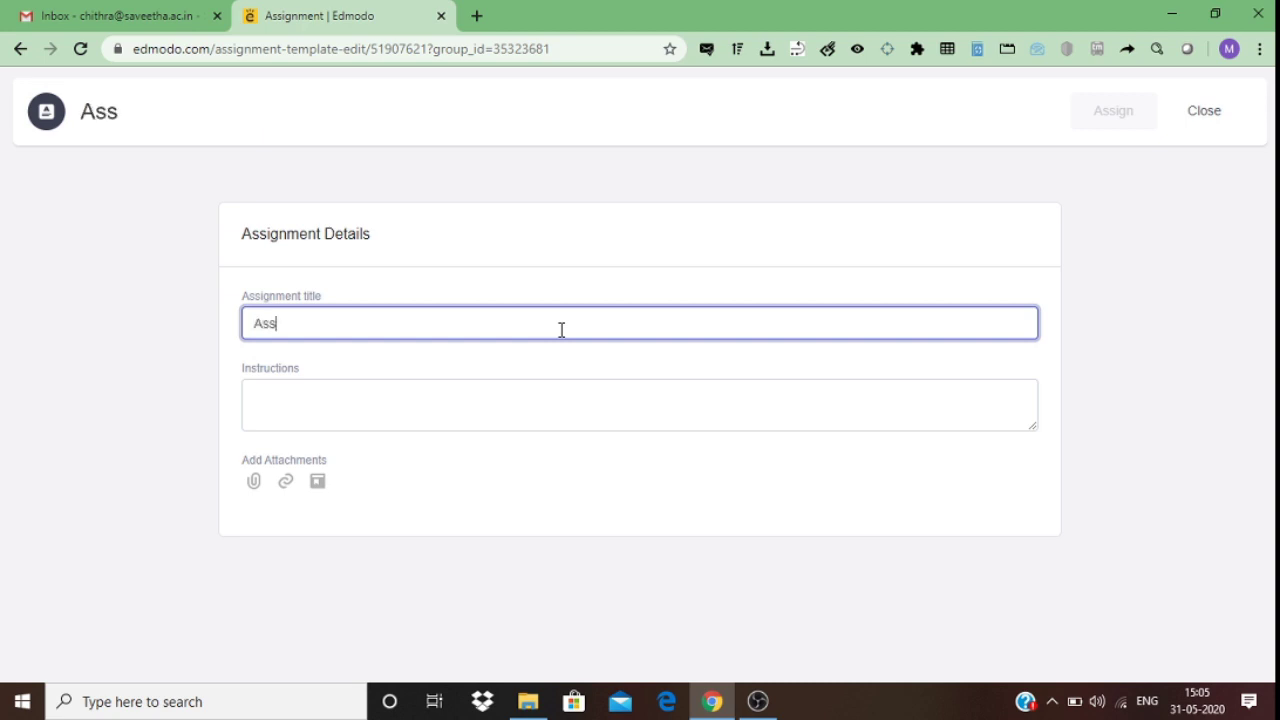
type("ignment")
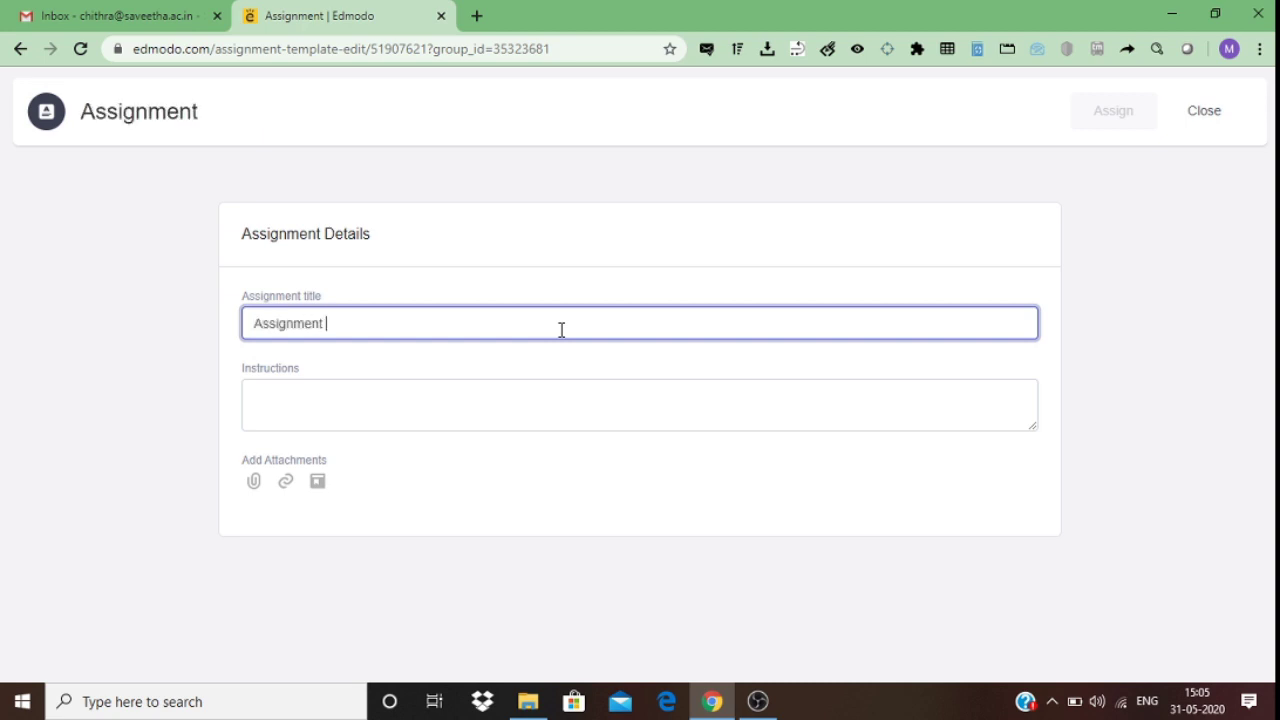
key("BackSpace")
type("-1")
- Enter the assignment instructions "Submit your assignments in A4 sheets"
left_click(506, 388)
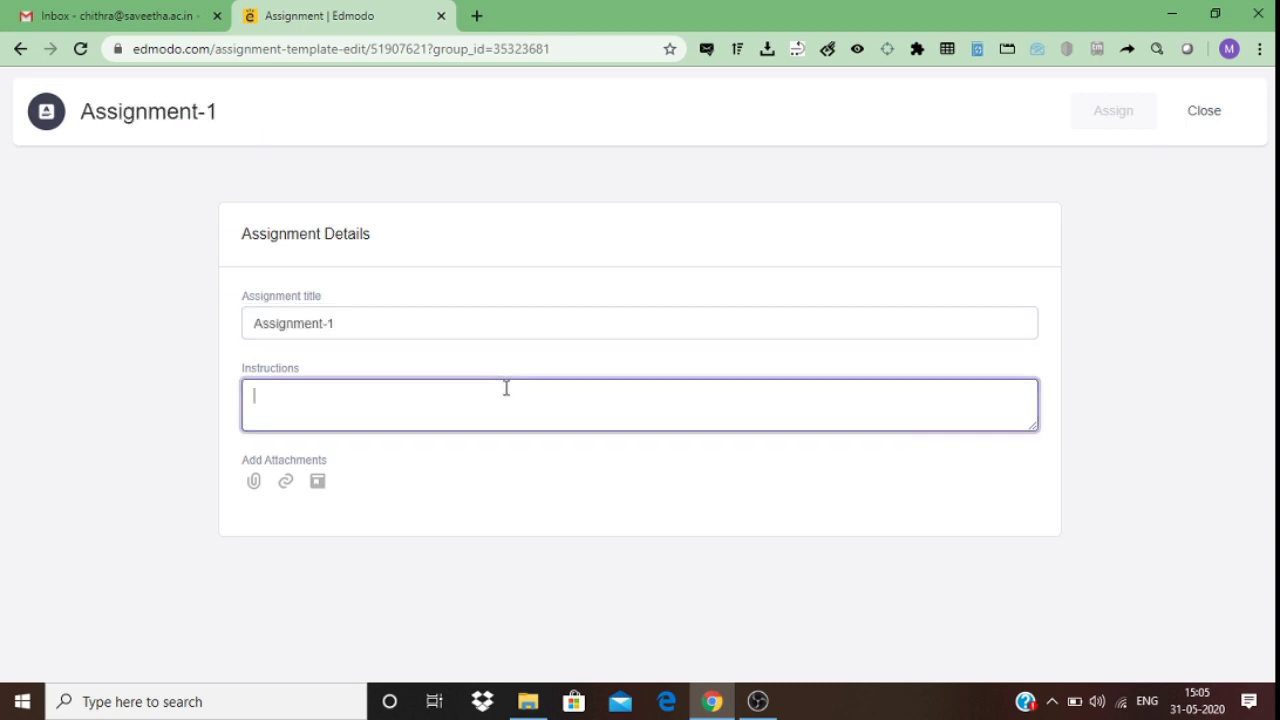
type("Submit ")
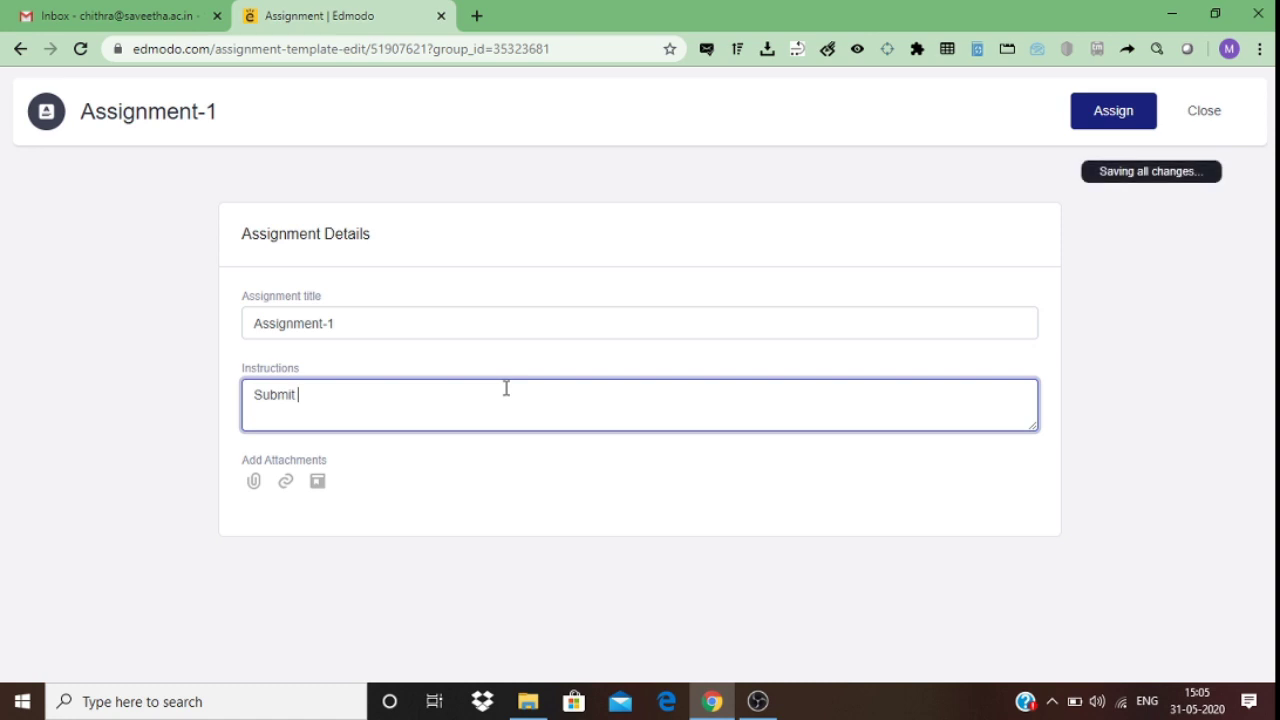
type("your assignmn")
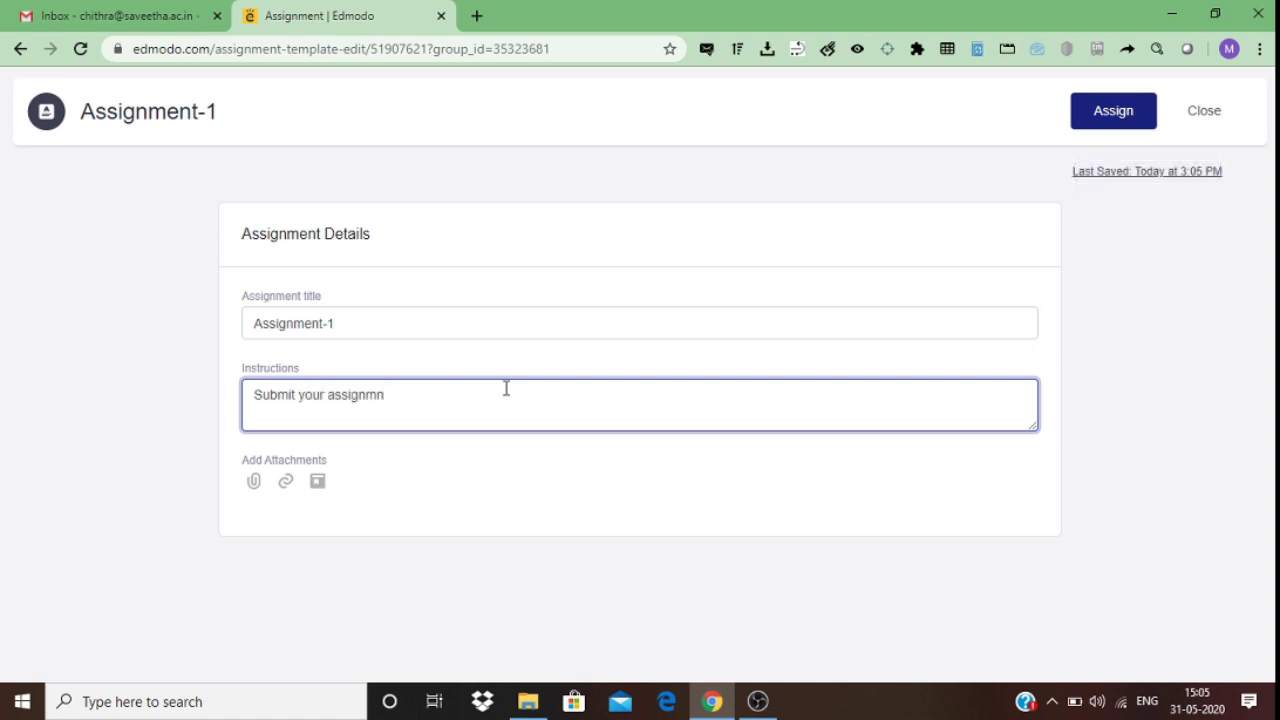
key("BackSpace")
type("ents in A4 sheets")
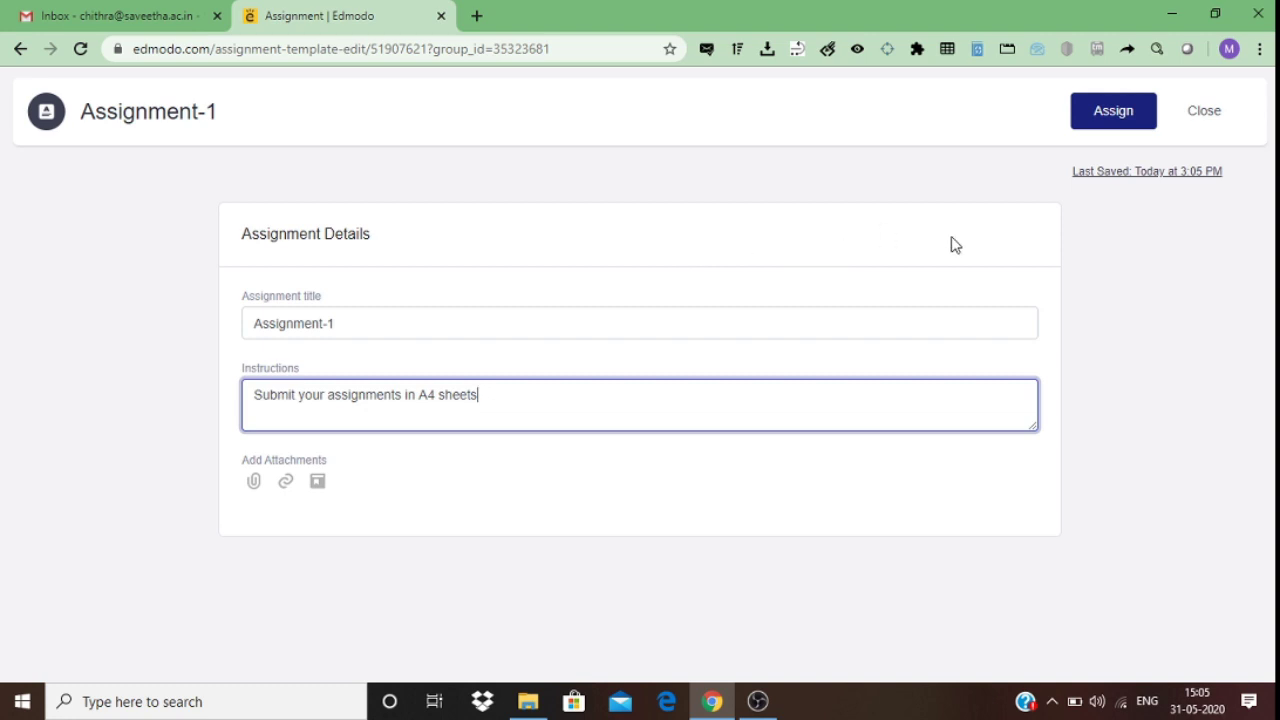
- In the assign settings, make Assignment-1 due on 06/02/2020 at 4:00 PM and lock it after the due date
left_click(1114, 118)
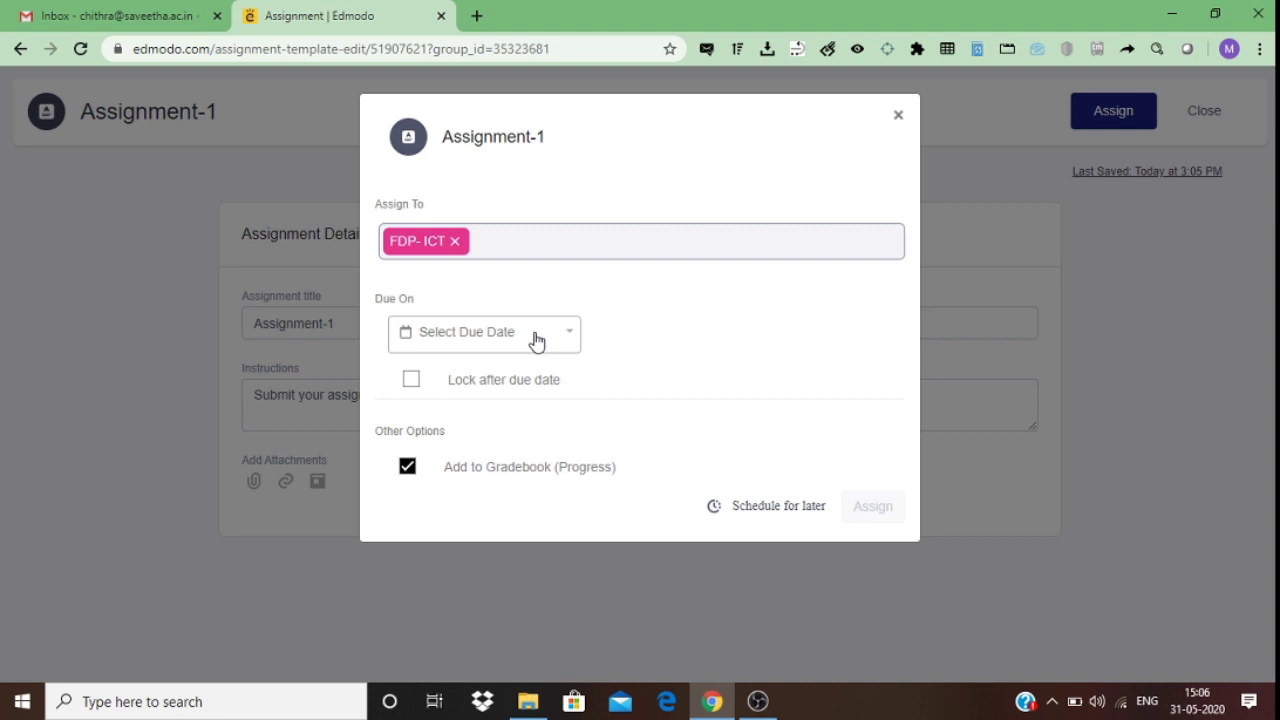
left_click(548, 343)
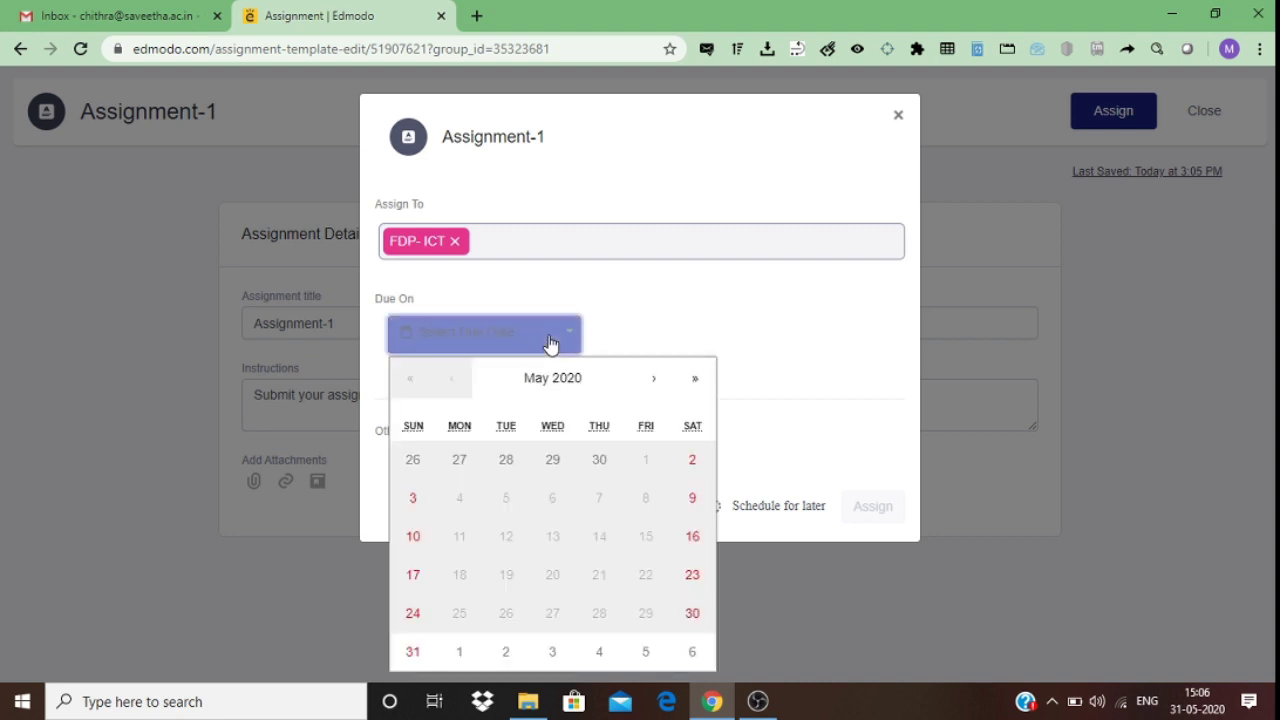
left_click(654, 380)
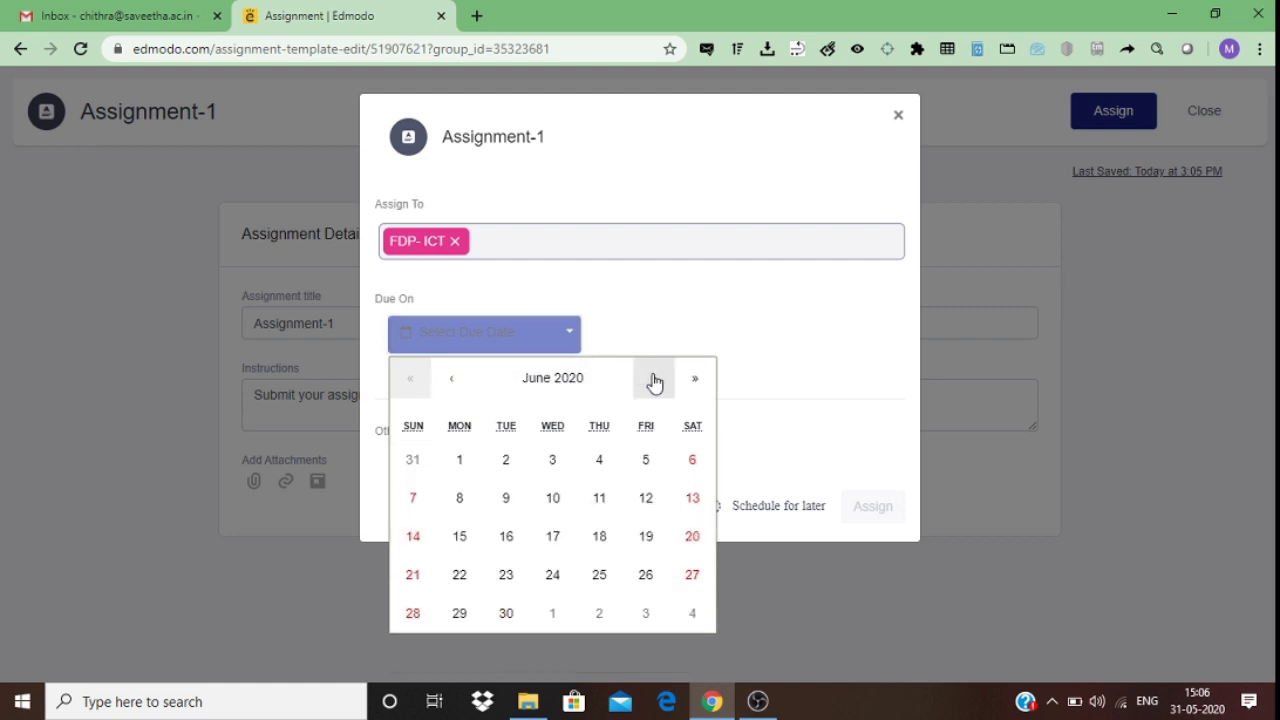
left_click(507, 461)
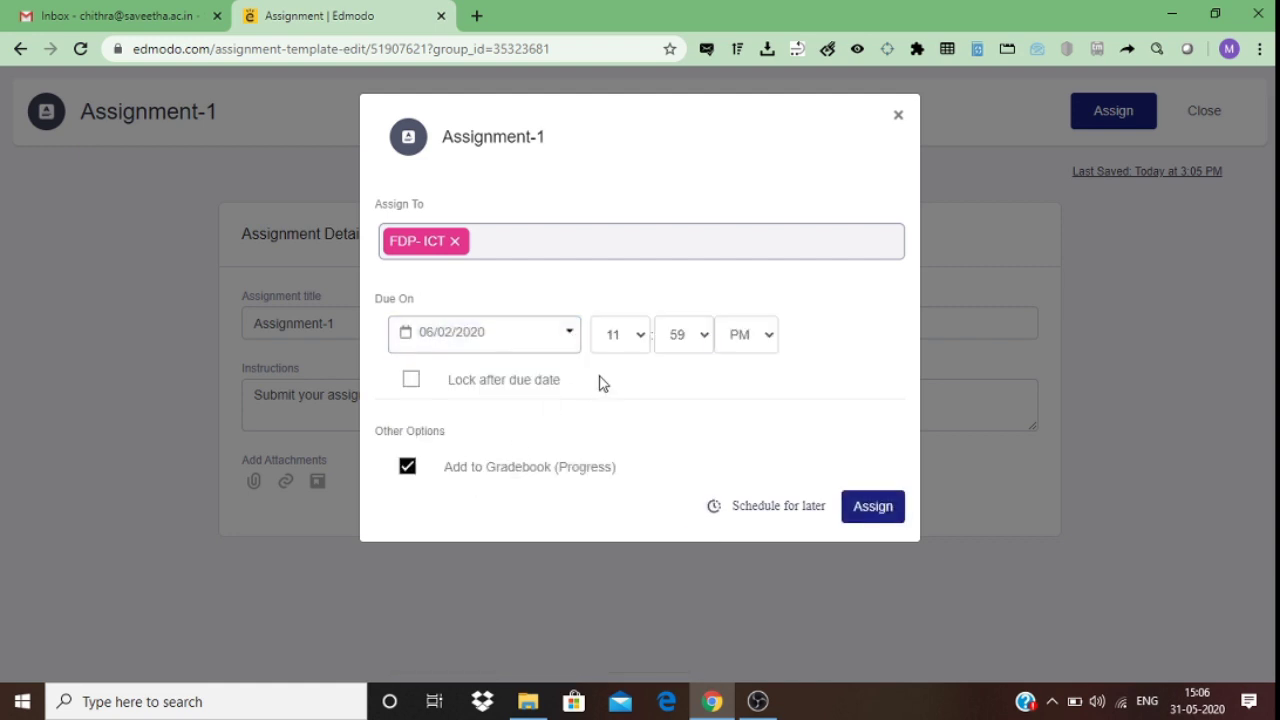
left_click(630, 343)
left_click(612, 410)
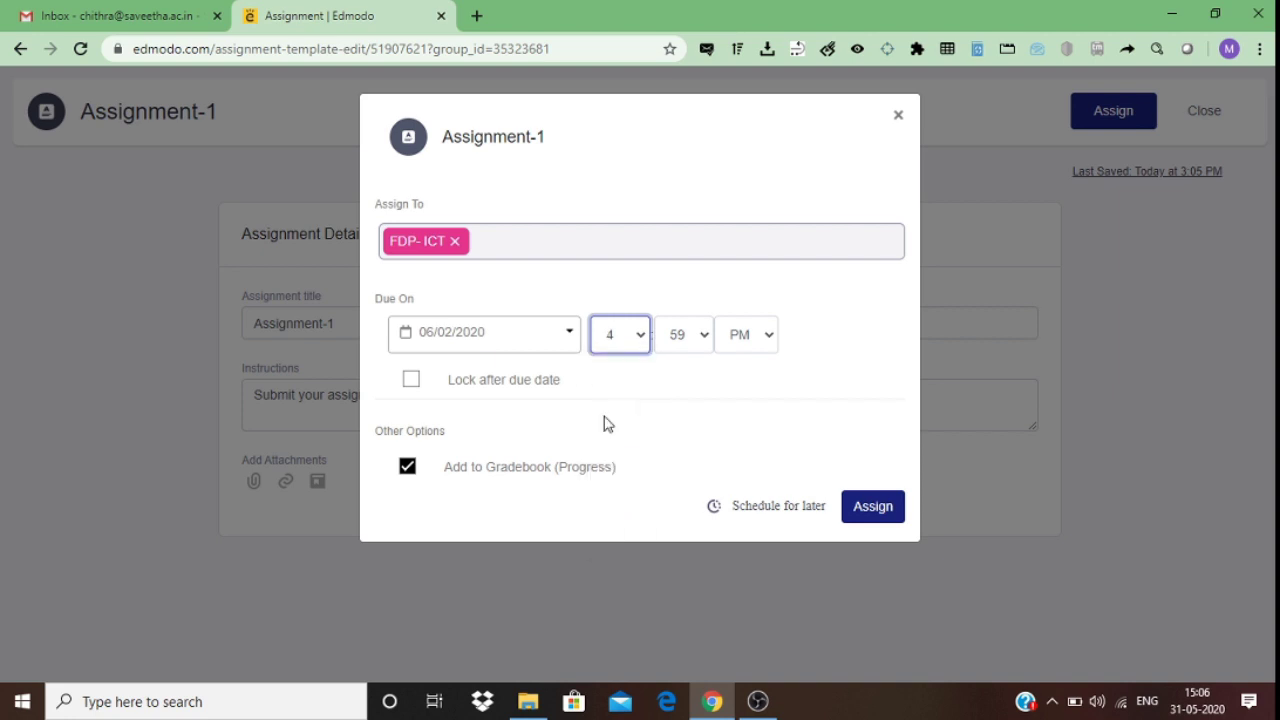
left_click(684, 336)
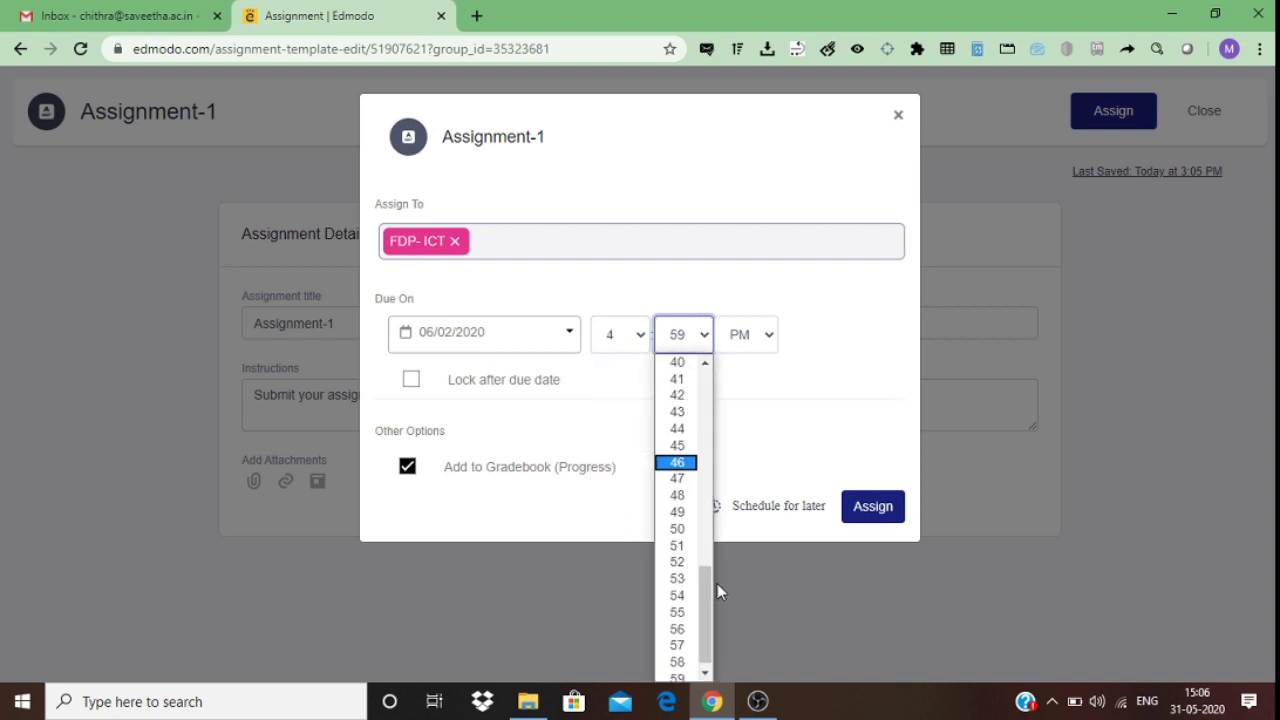
left_click_drag(700, 601, 704, 380)
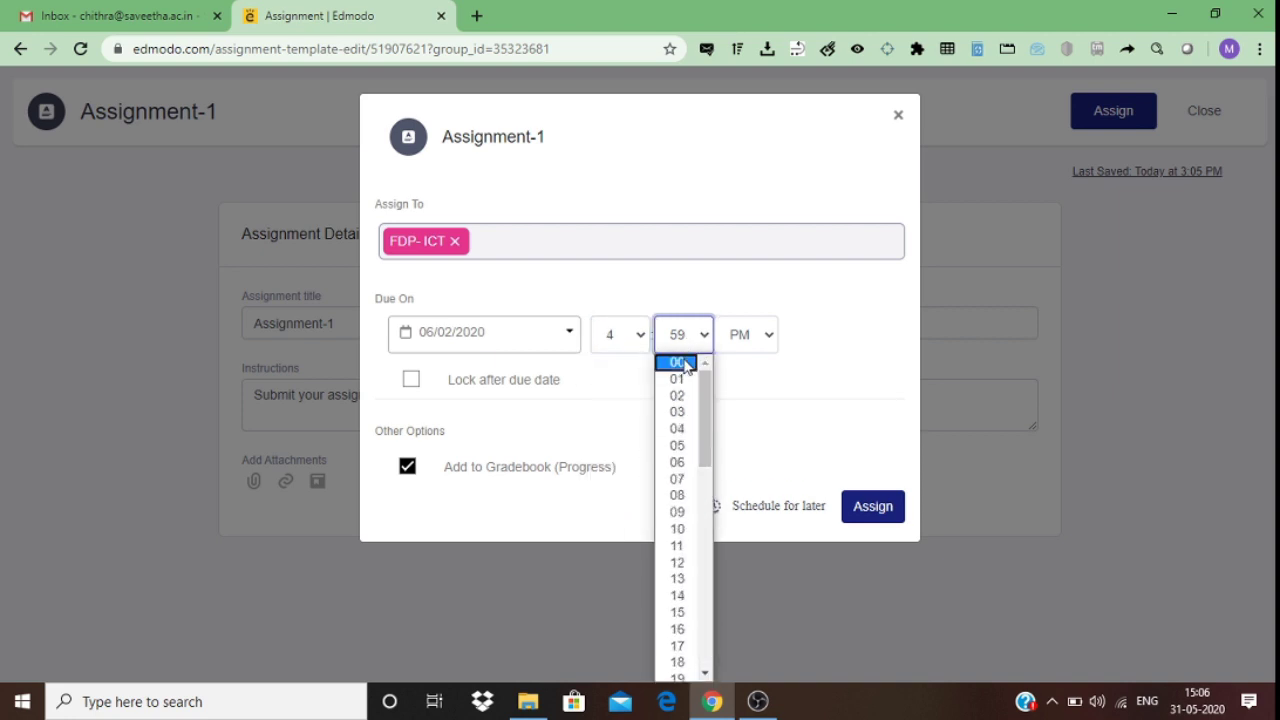
left_click(688, 364)
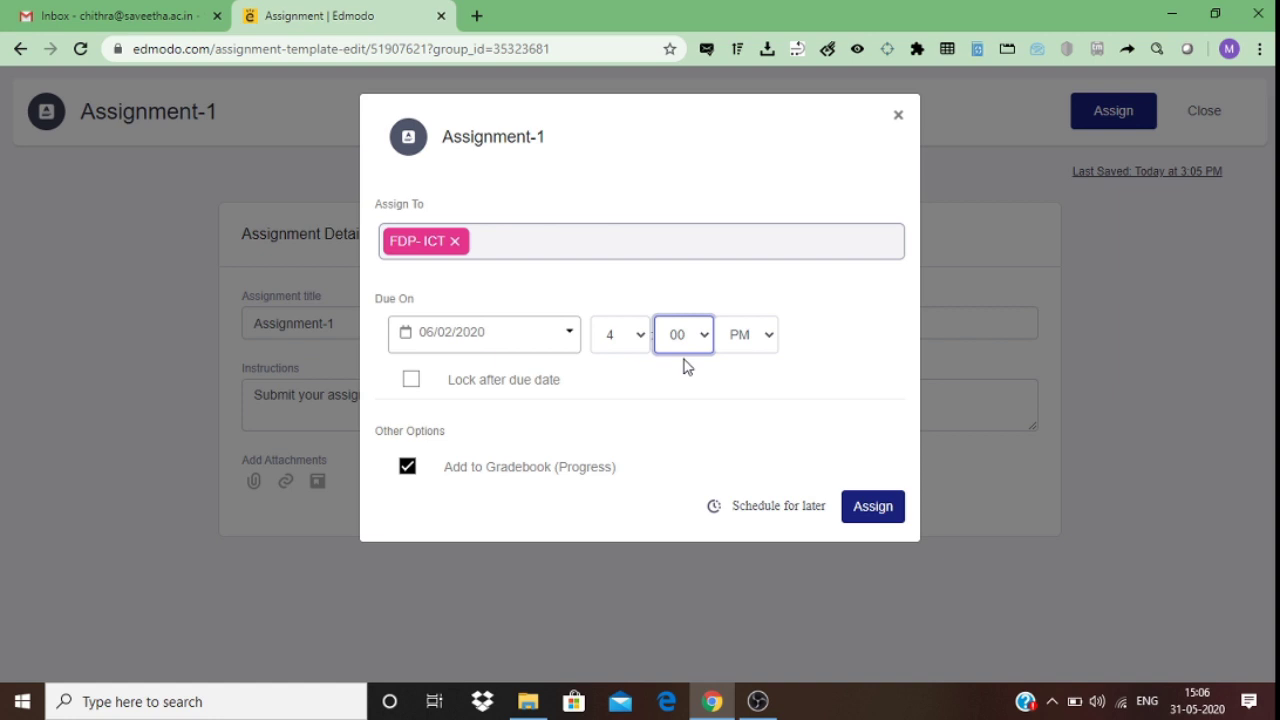
left_click(410, 381)
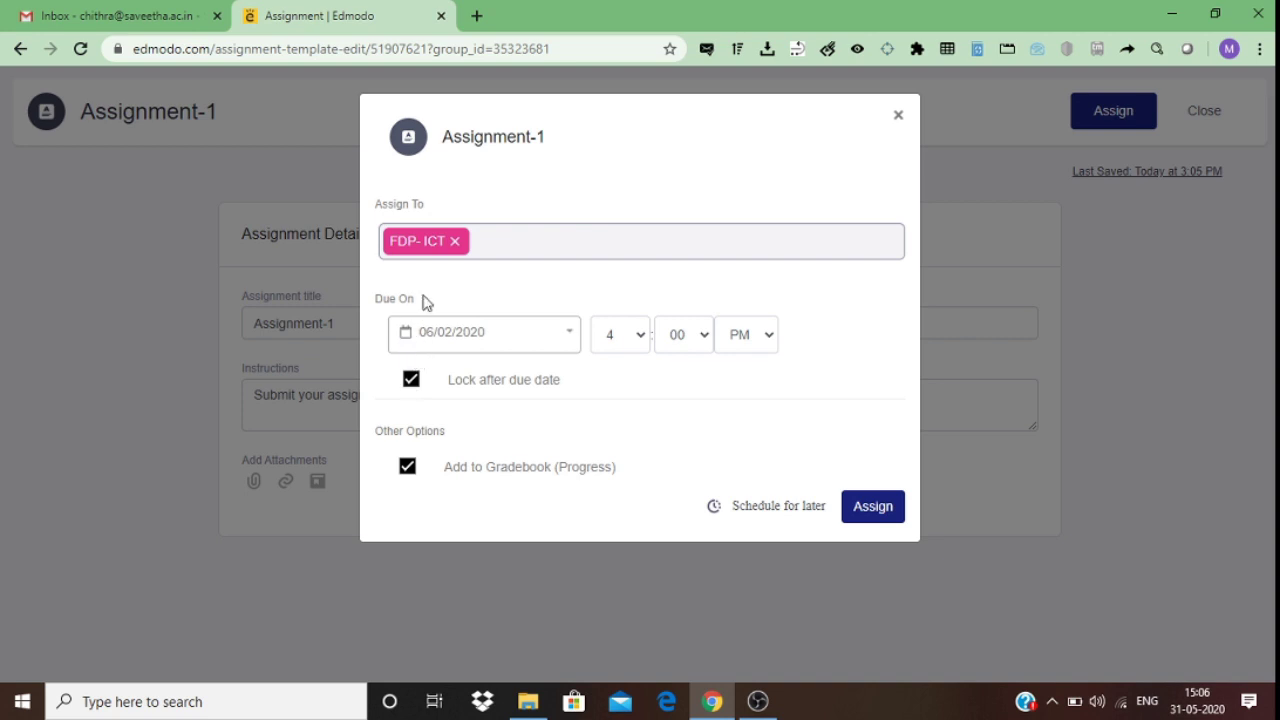
left_click(464, 346)
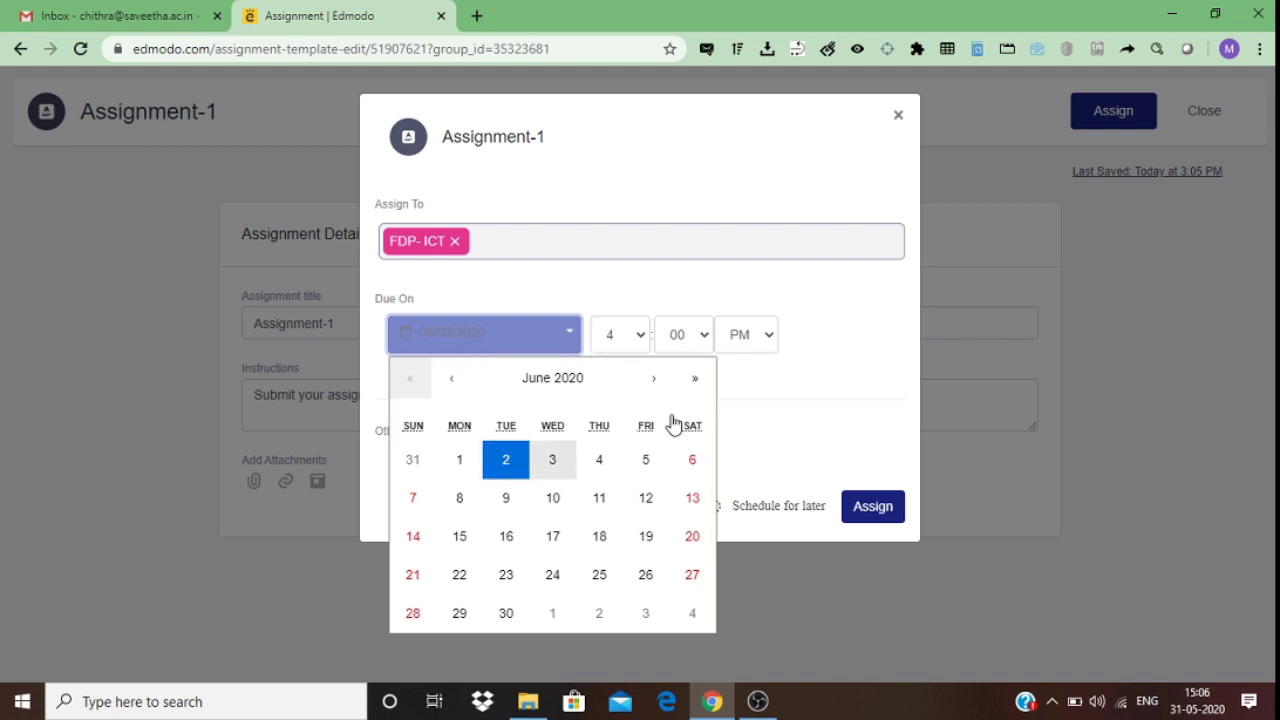
left_click(866, 390)
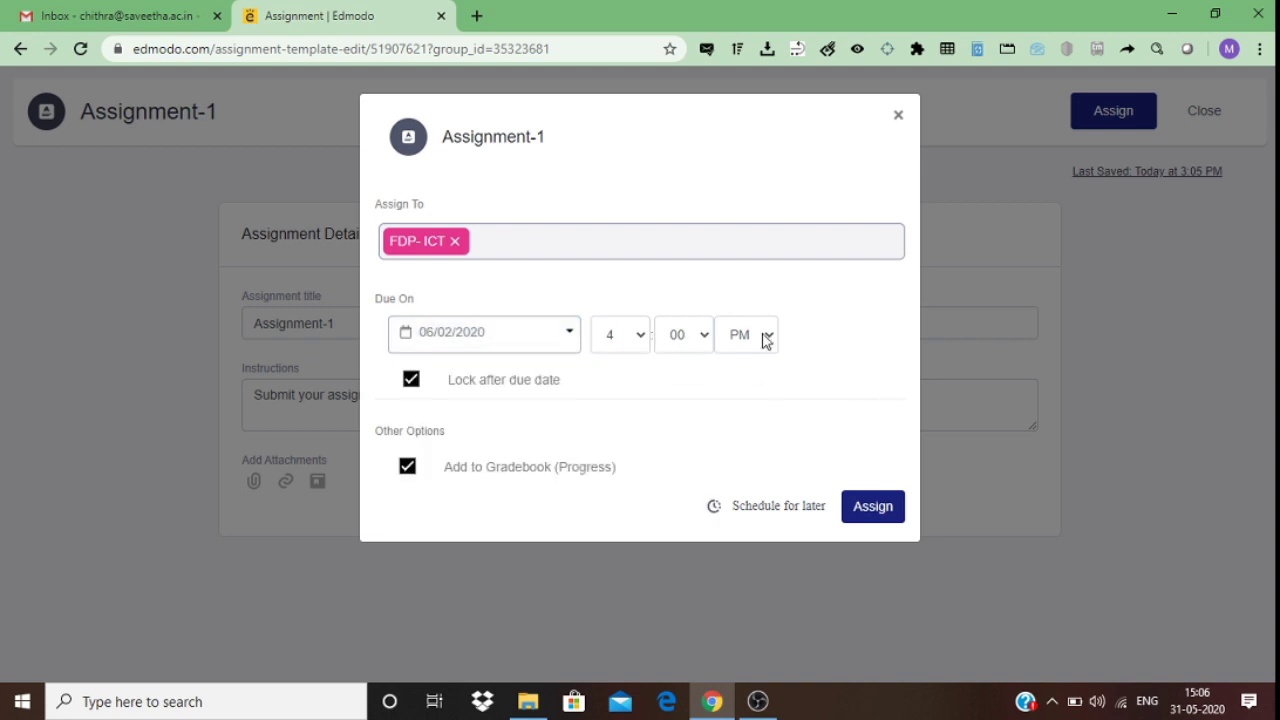
left_click(408, 466)
left_click(408, 467)
- Schedule Assignment-1 for delivery on 06/01/2020 at 9:00 AM and assign it to the class
left_click(802, 512)
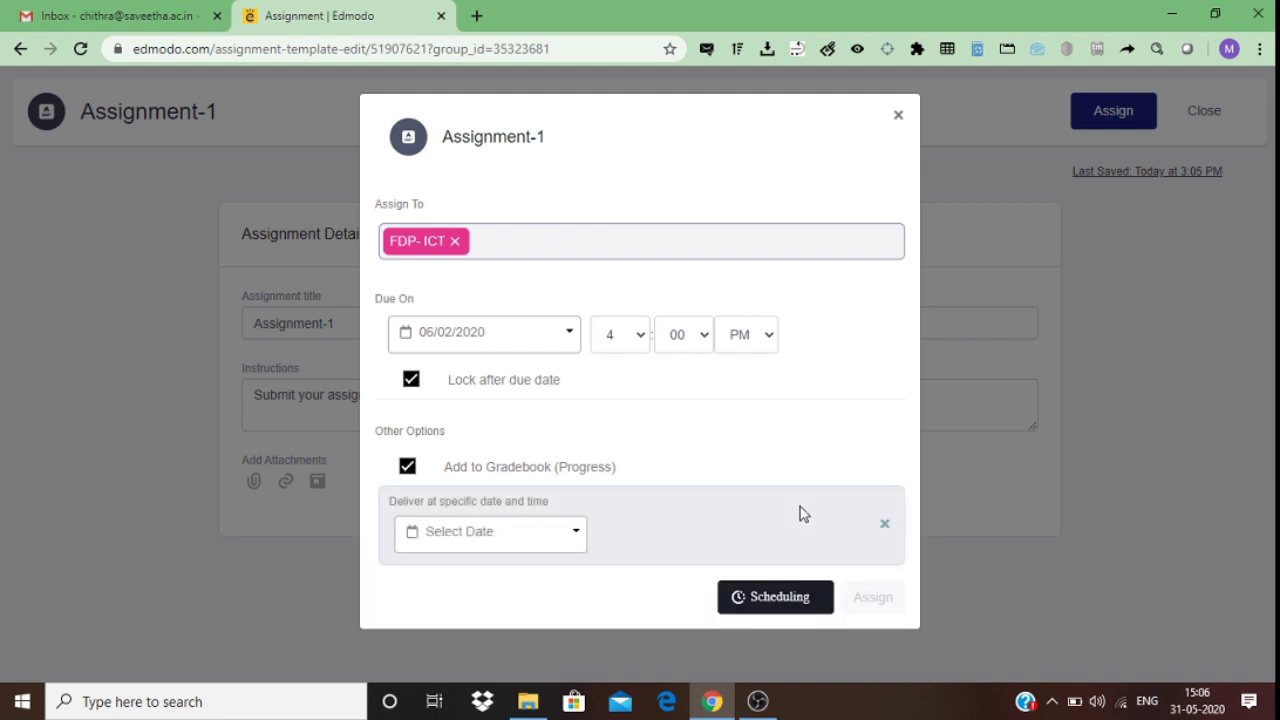
left_click(547, 540)
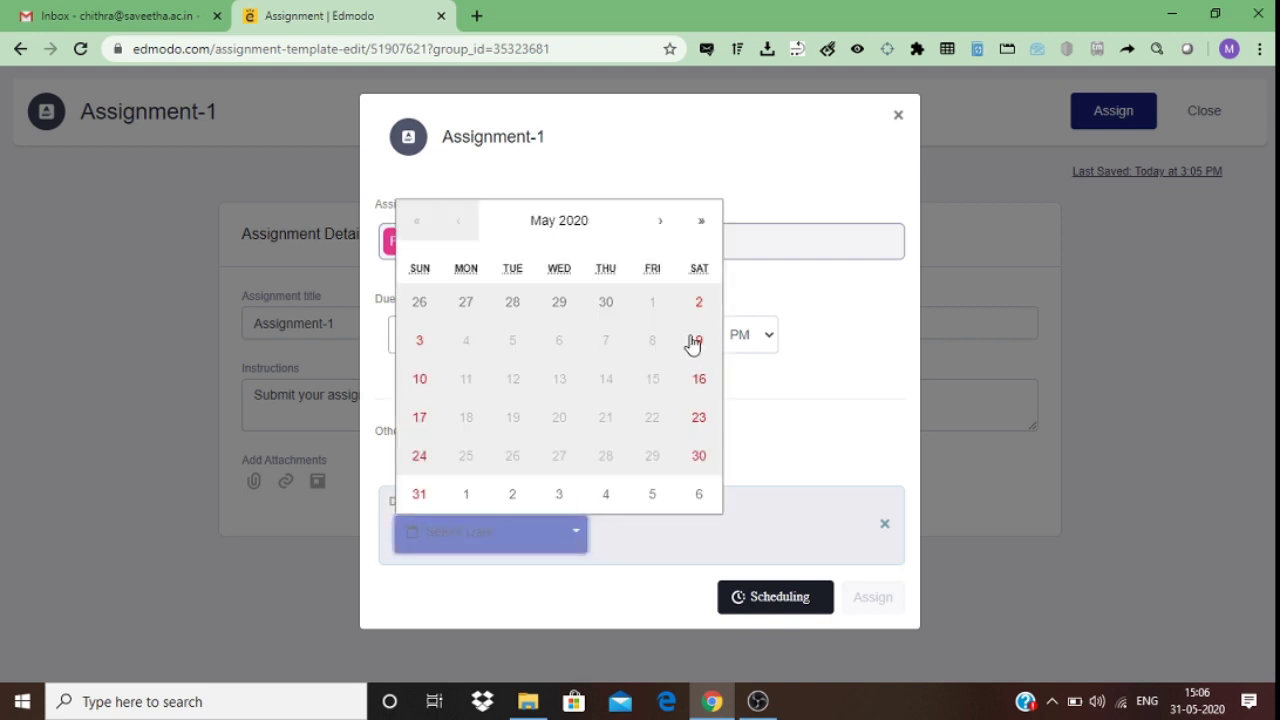
left_click(660, 221)
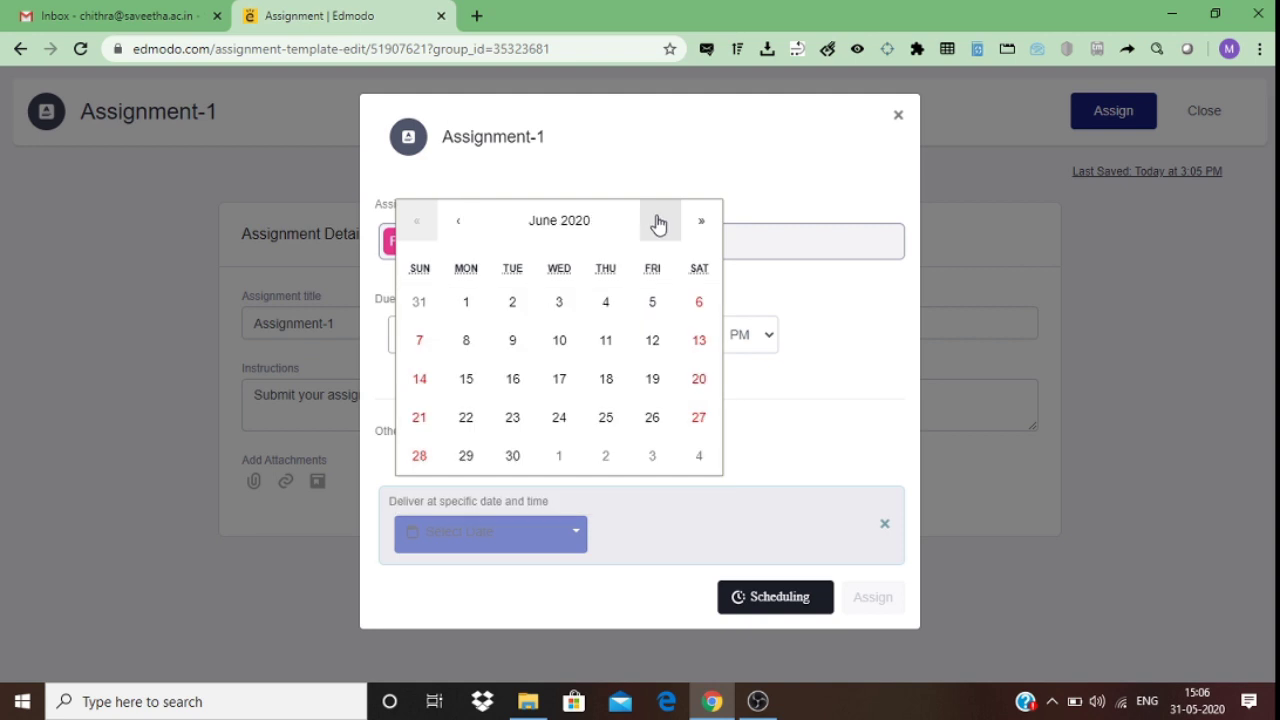
left_click(474, 305)
left_click(622, 536)
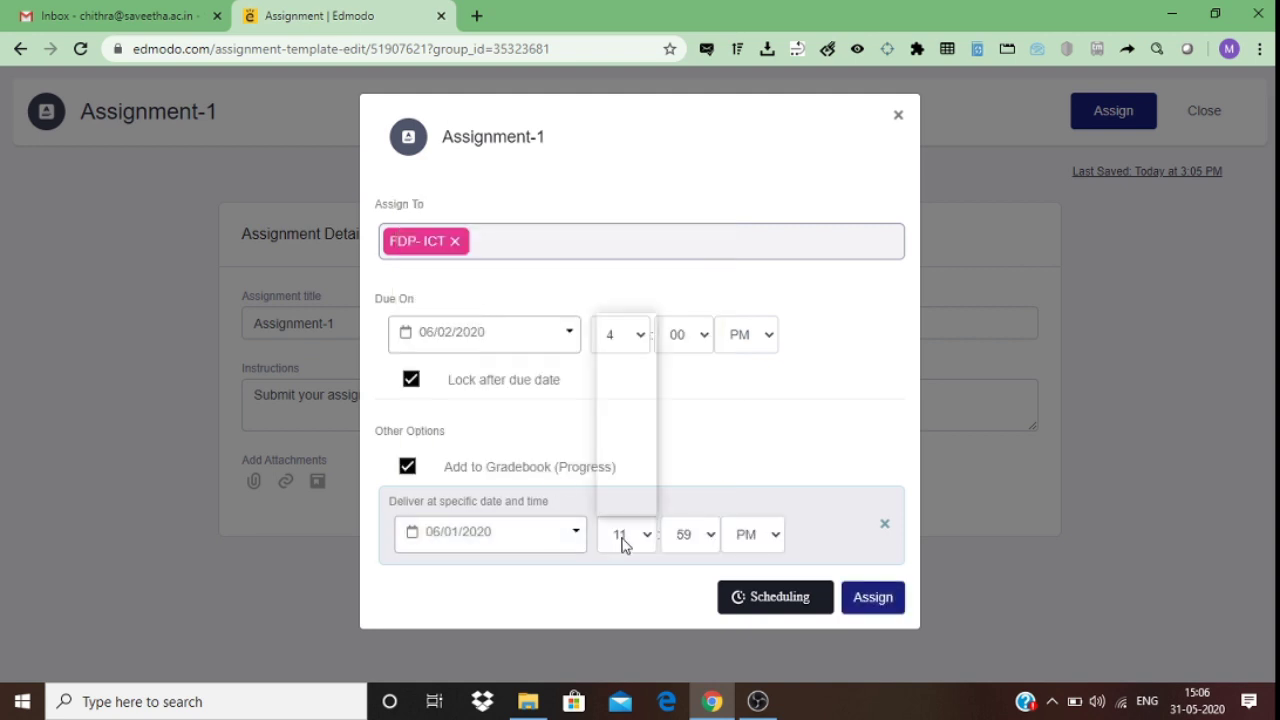
left_click(618, 457)
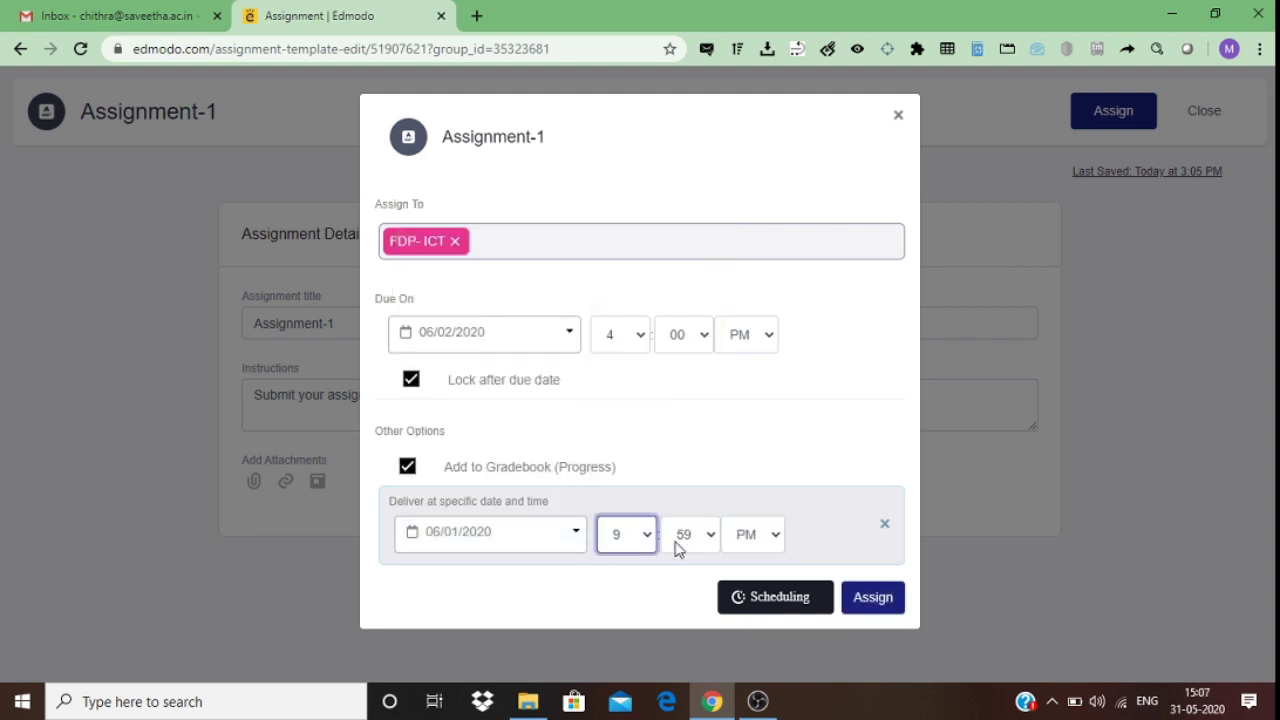
left_click(688, 534)
left_click_drag(711, 440, 739, 204)
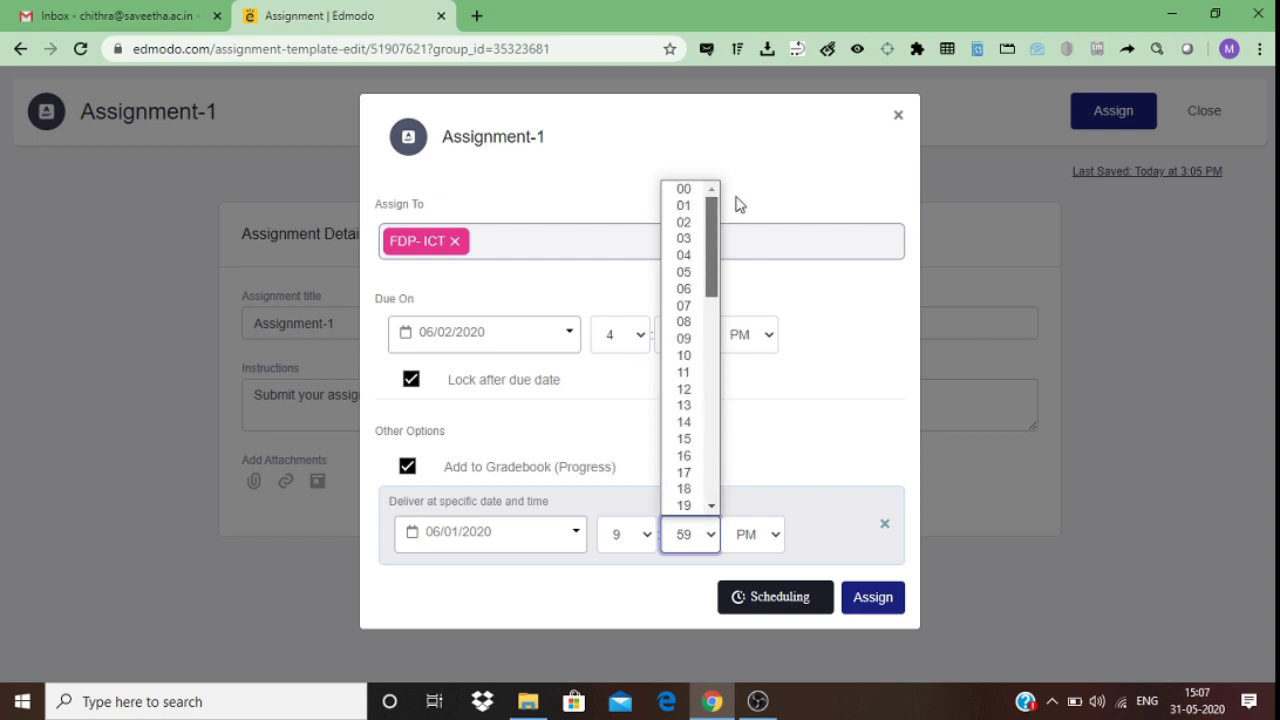
left_click(684, 189)
left_click(745, 534)
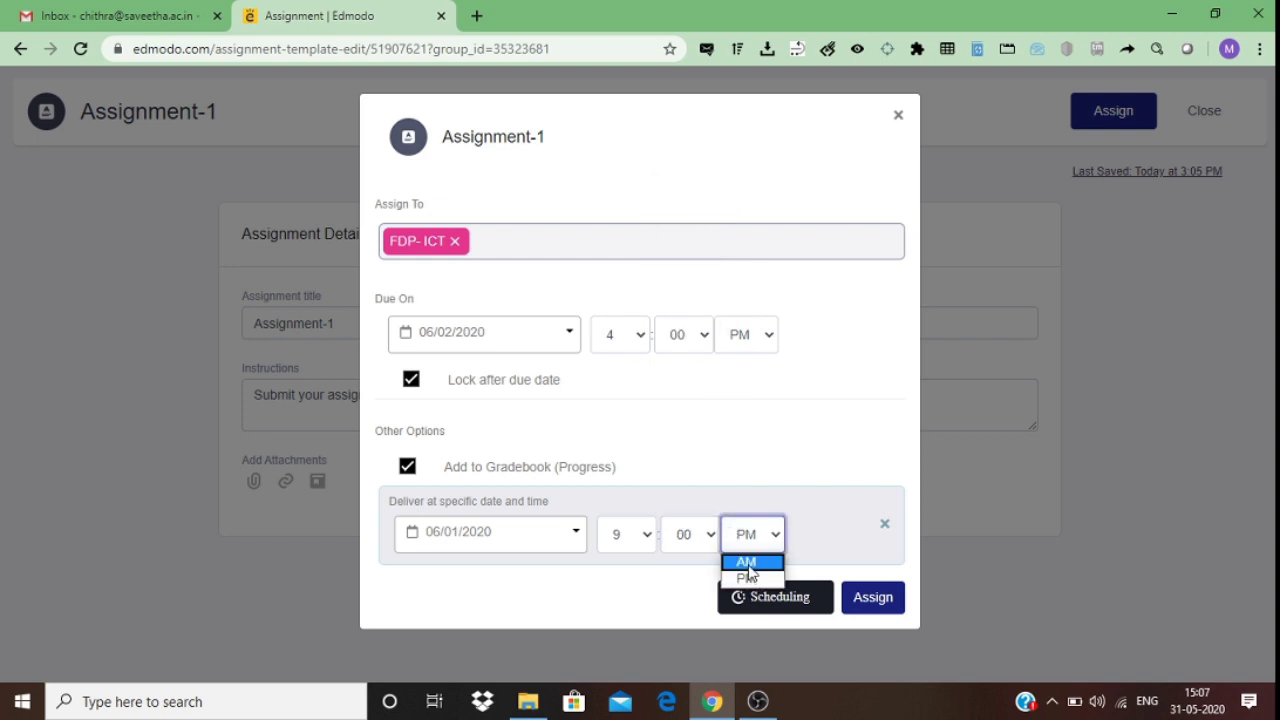
left_click(748, 563)
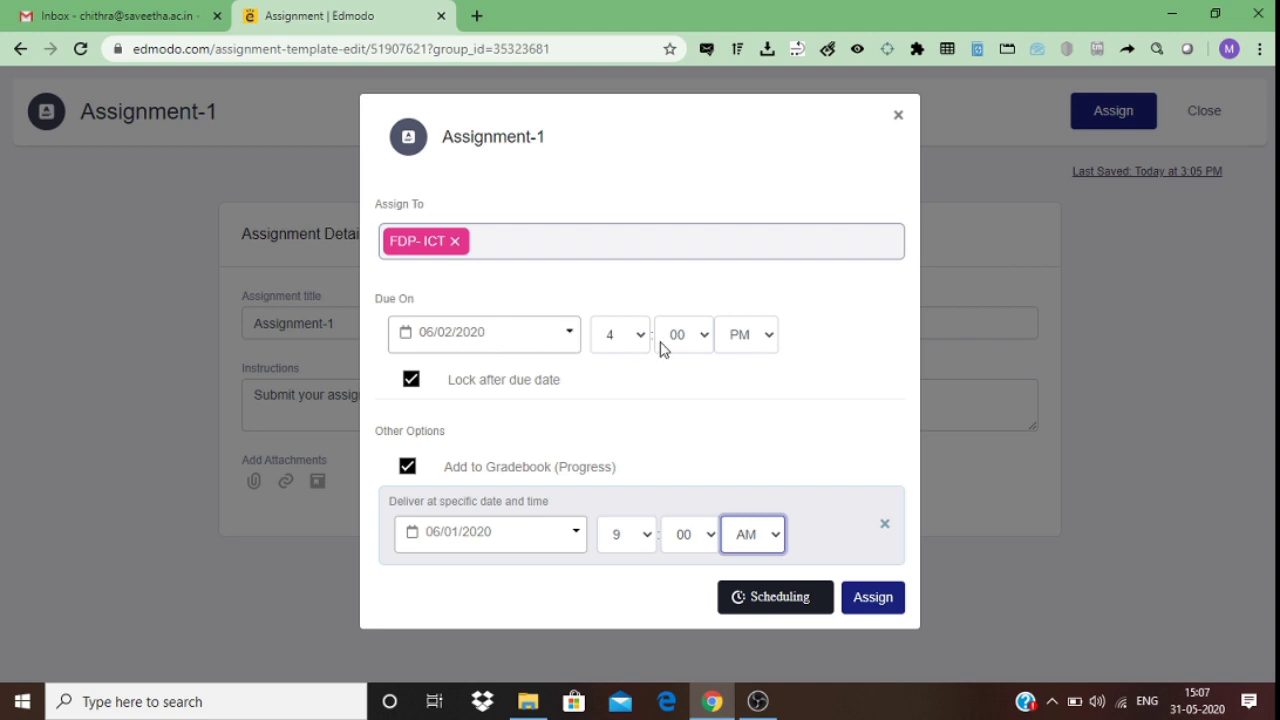
left_click(873, 600)
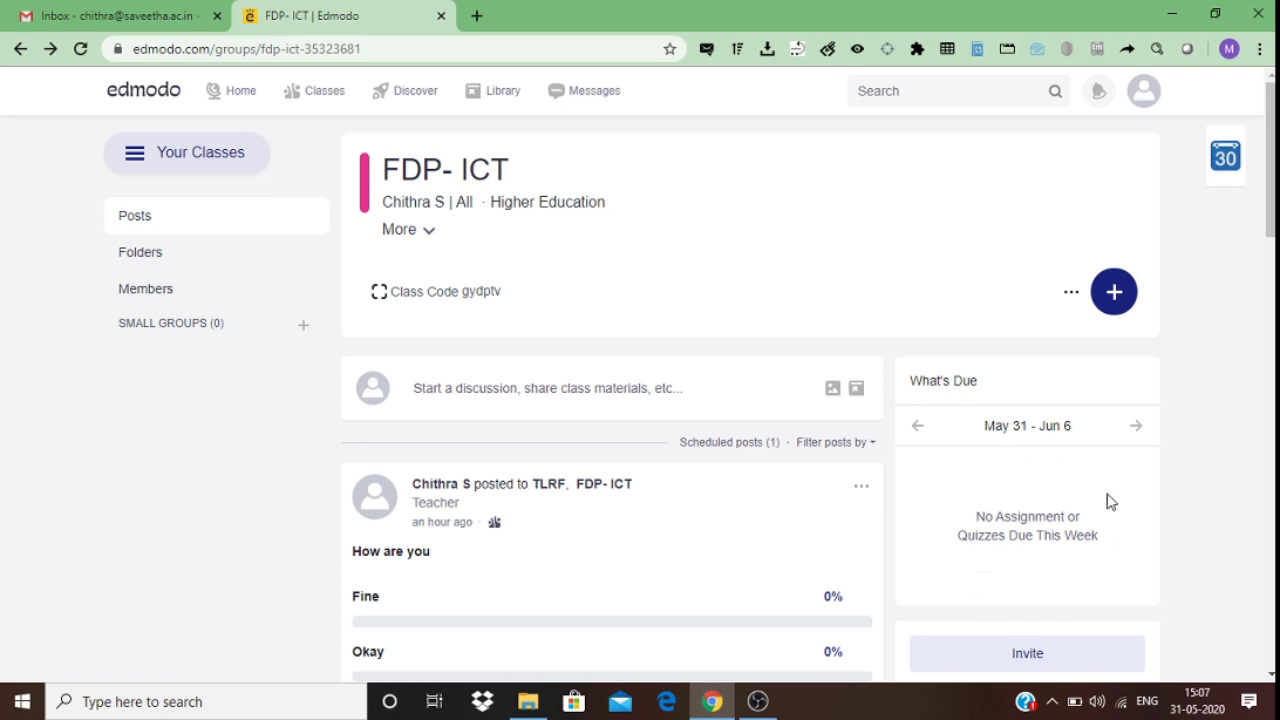
- Check the class's What's Due list for the week of May 24-30
left_click(917, 425)
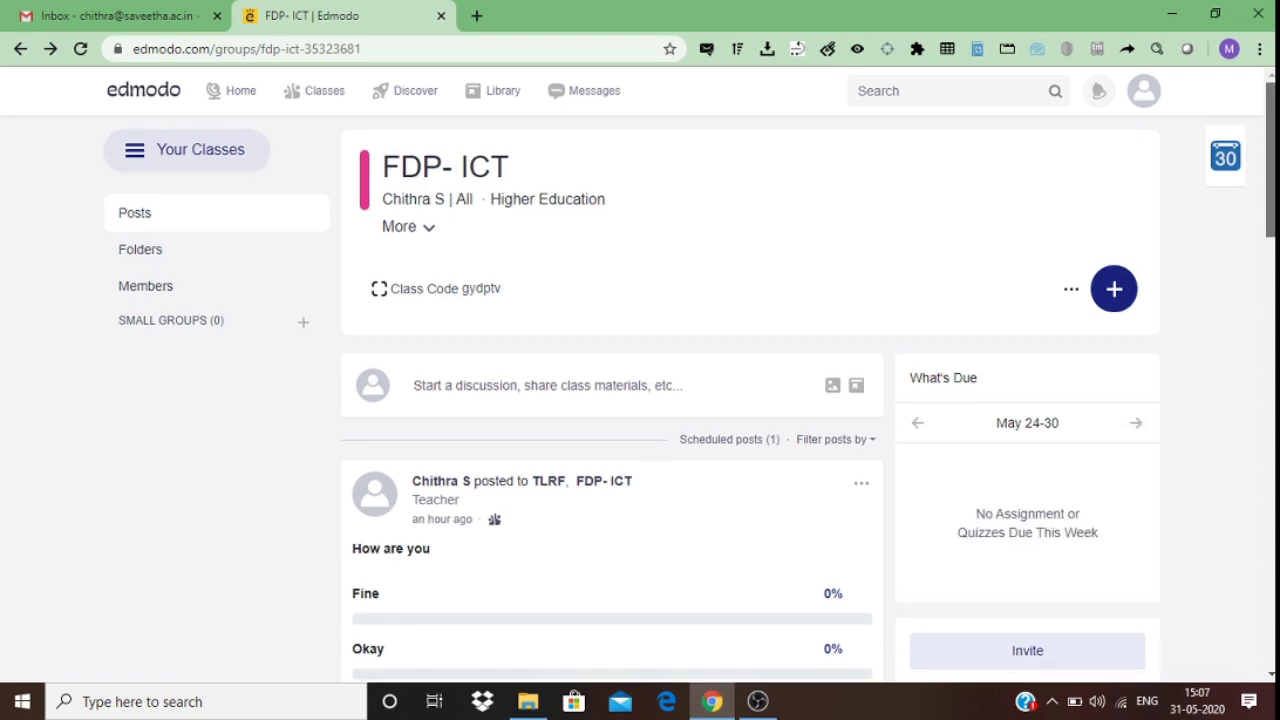
scroll(931, 368, "down", 1)
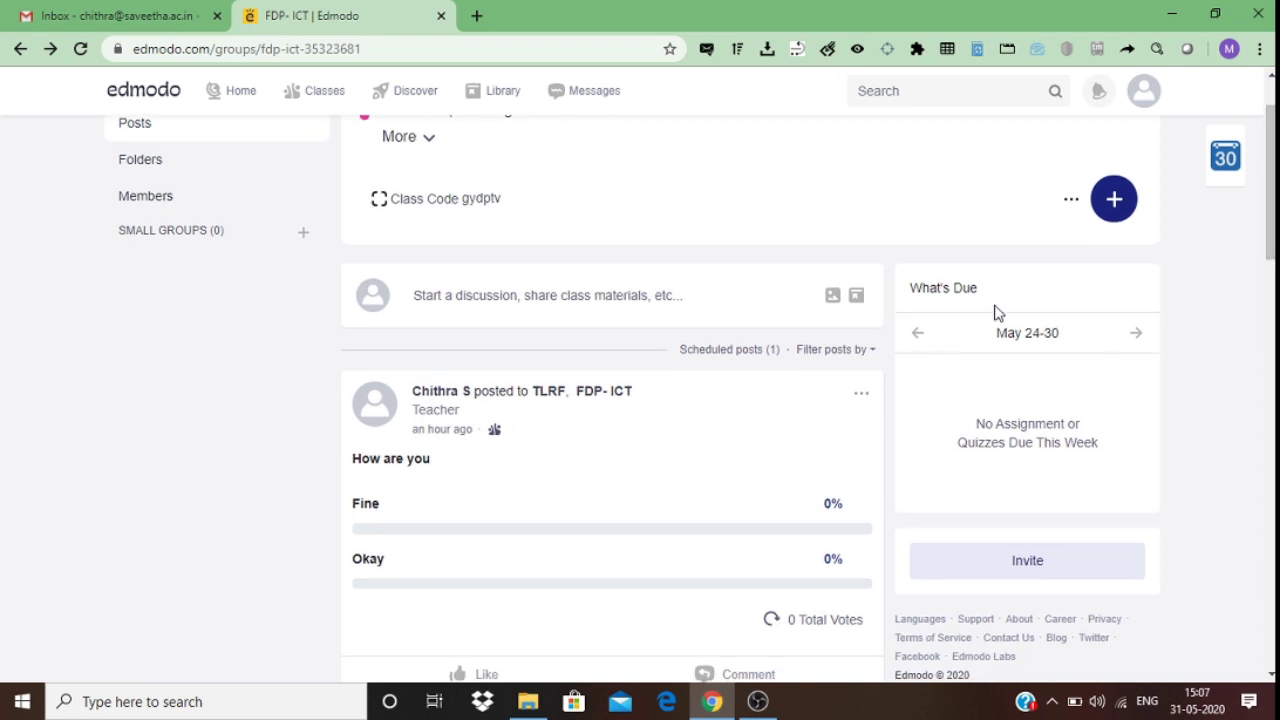
scroll(1000, 310, "up", 1)
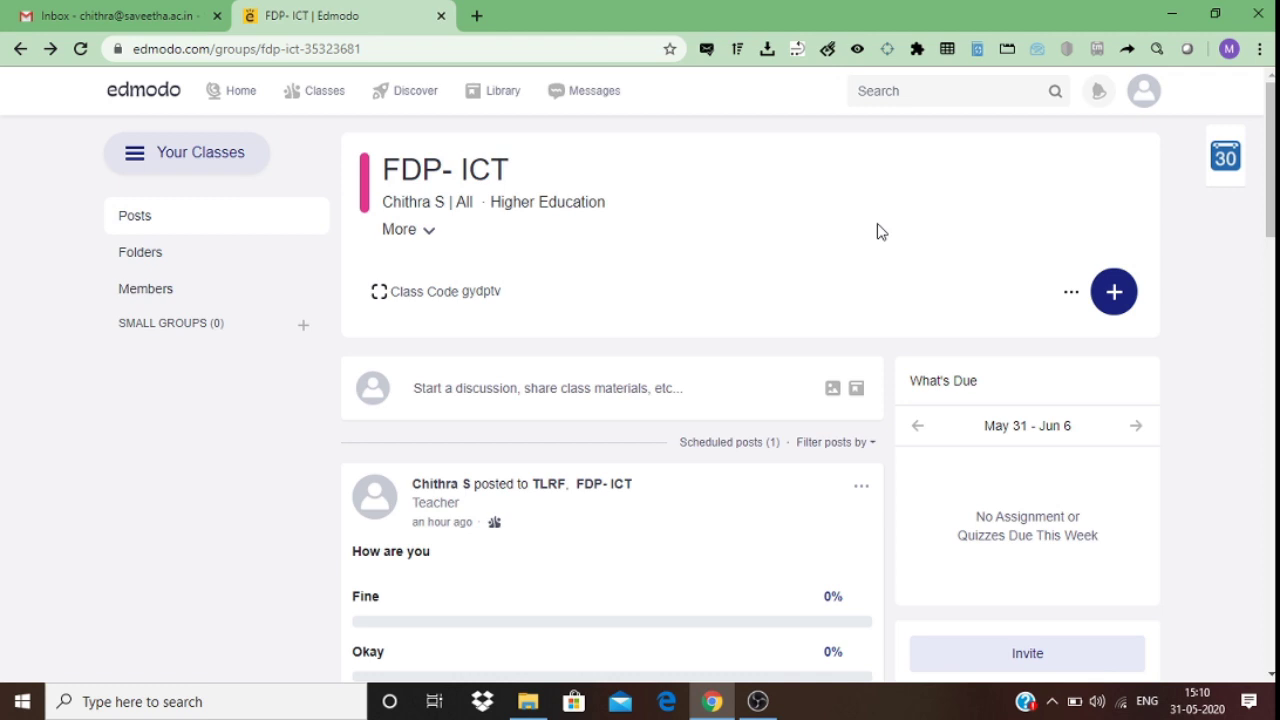
- Create a new quiz for the FDP- ICT class and title it "Quiz-1"
left_click(1115, 295)
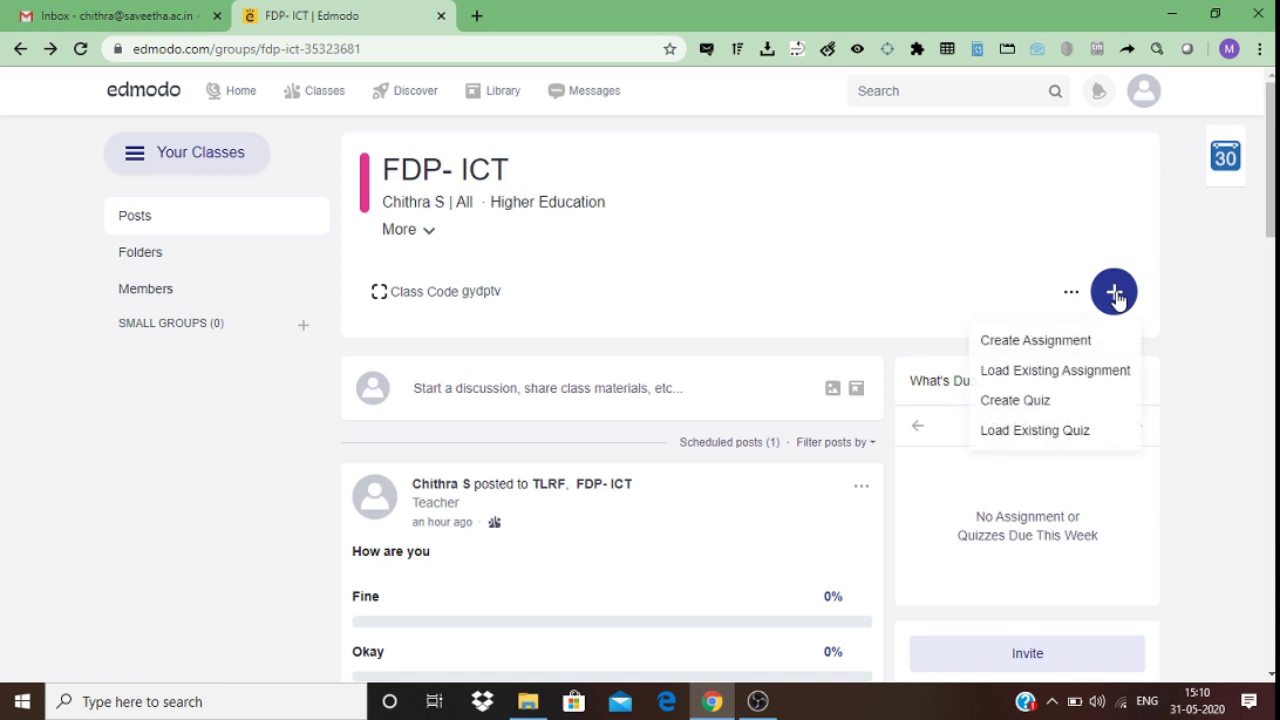
left_click(1040, 400)
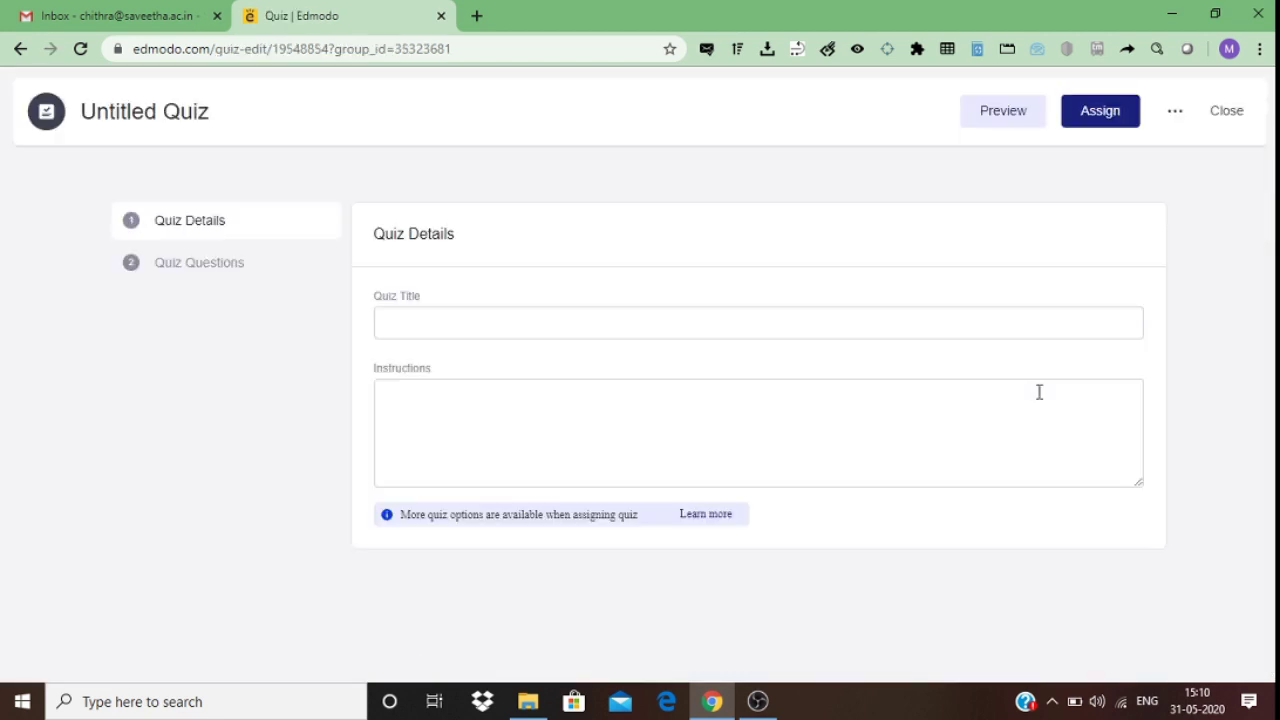
left_click(584, 332)
type("Q")
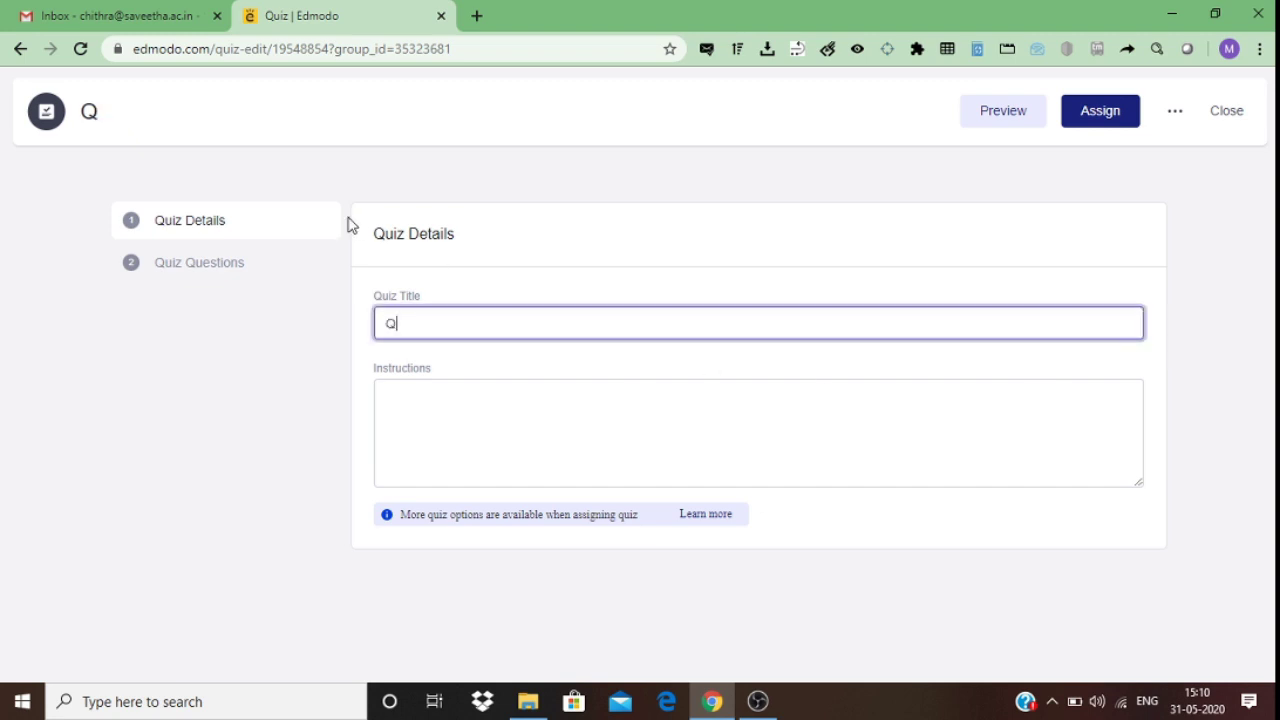
type("uiz-1")
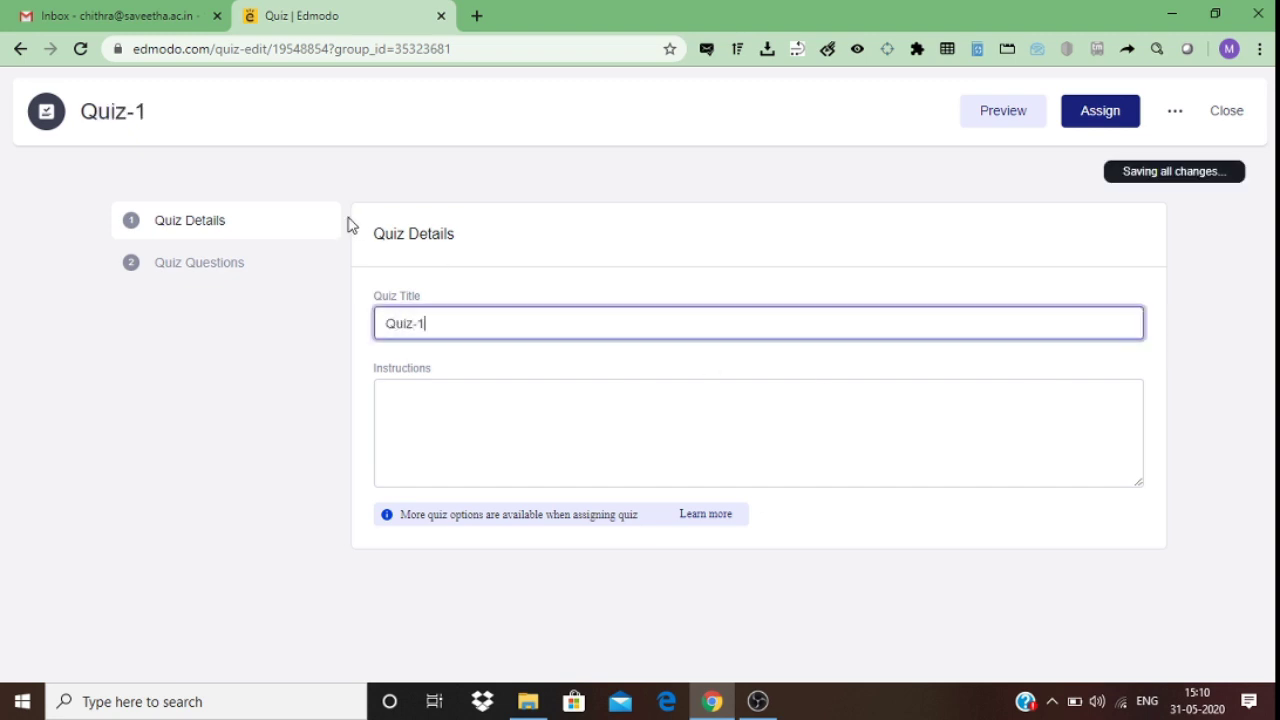
- Enter the quiz instructions "Answer all the questions"
left_click(405, 402)
type("A")
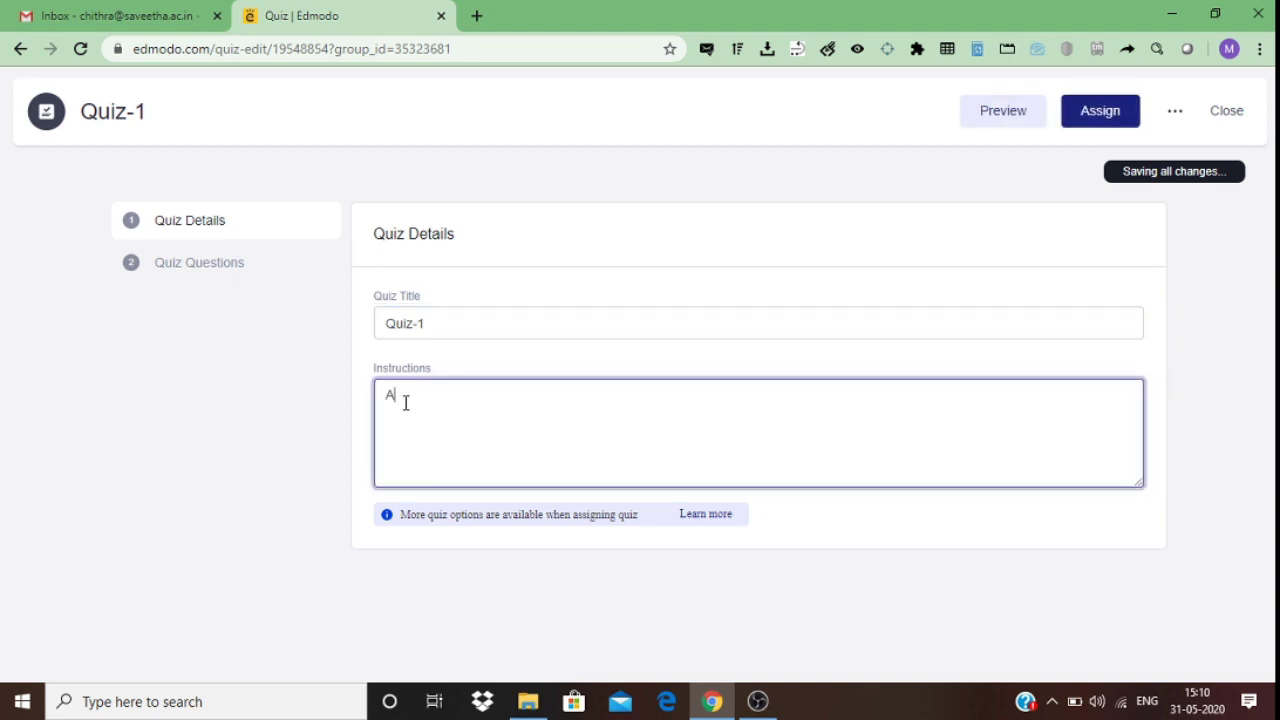
type("nswer all ")
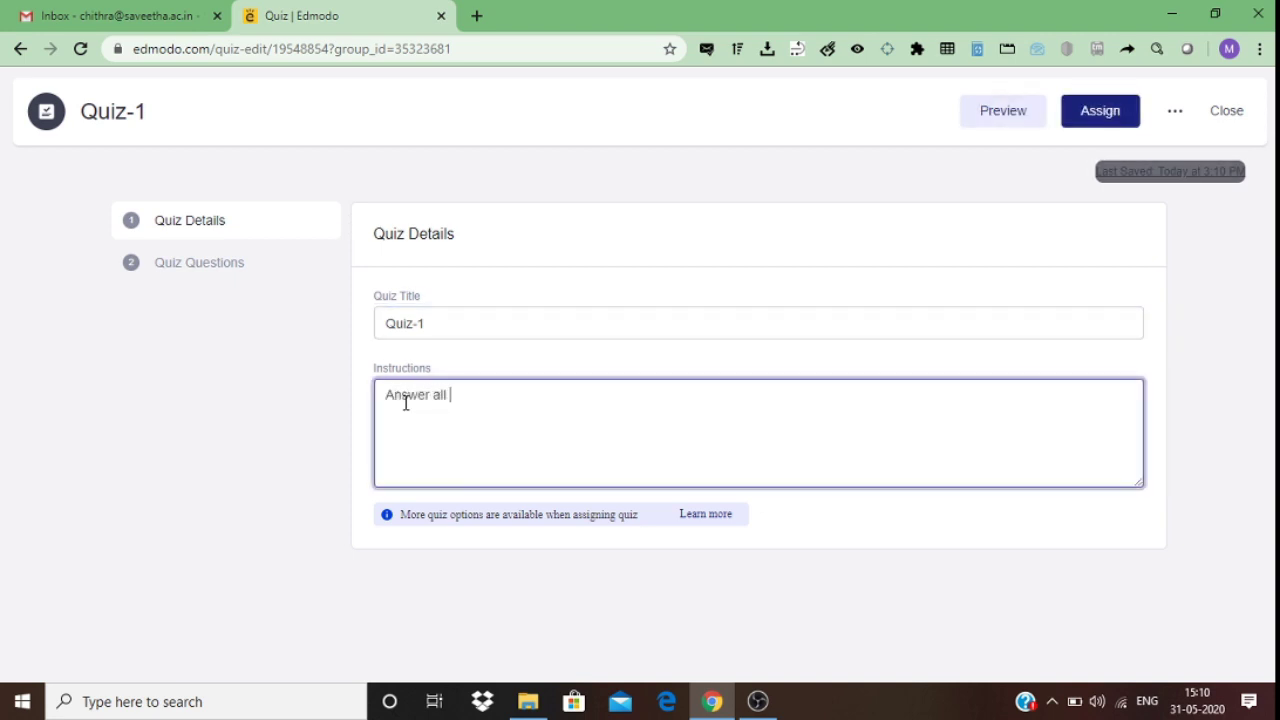
type("the questions")
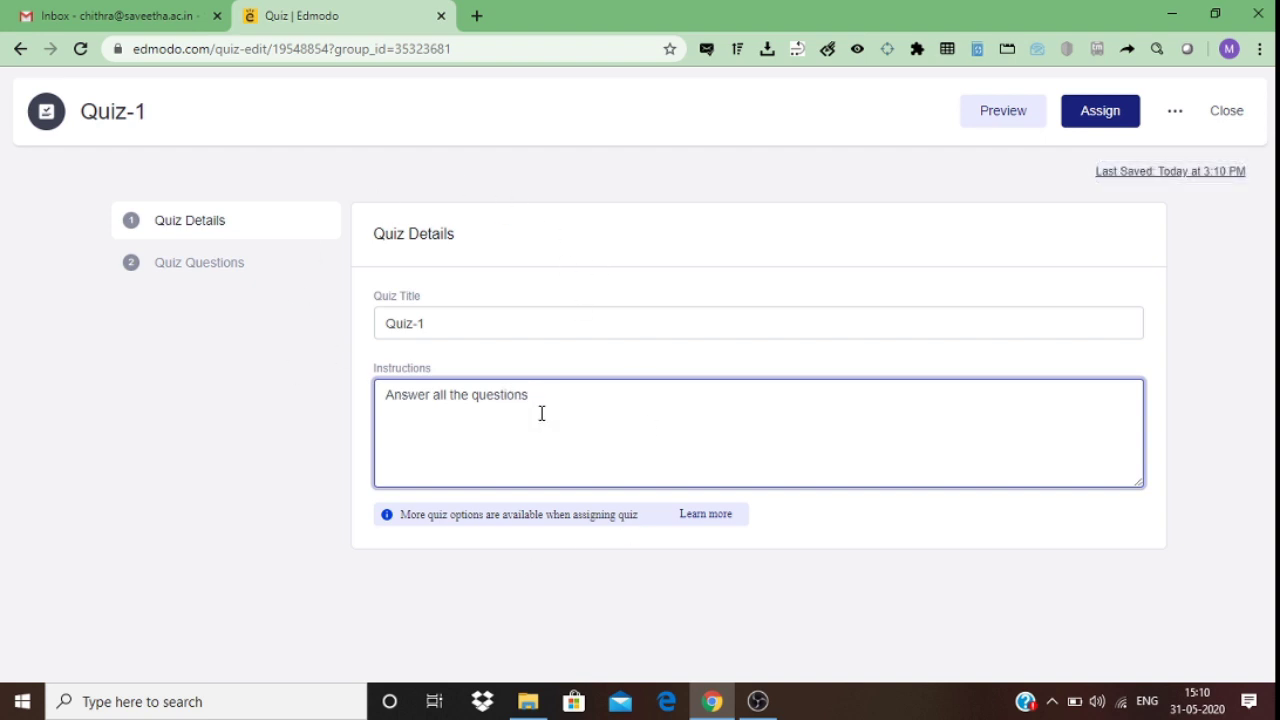
- Make the first quiz question Multiple Choice with the text "Which is the virus that is declared a pandemic in current situation"
left_click(208, 277)
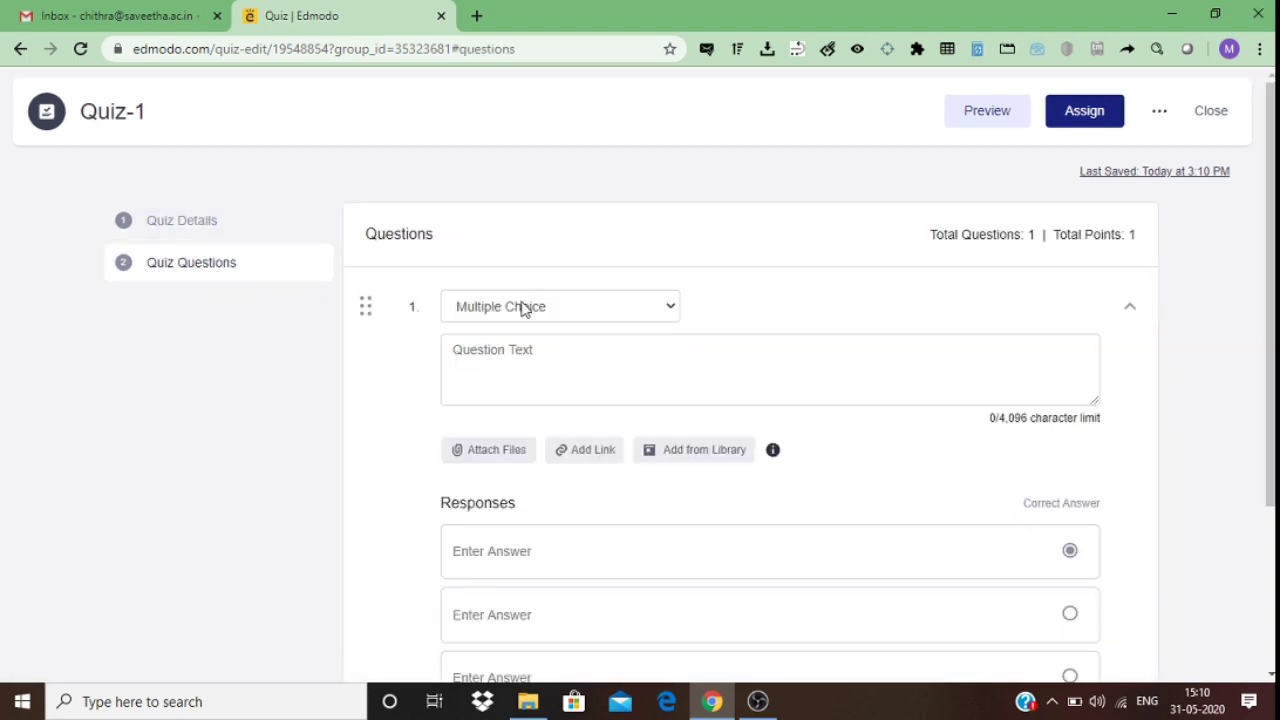
left_click(531, 306)
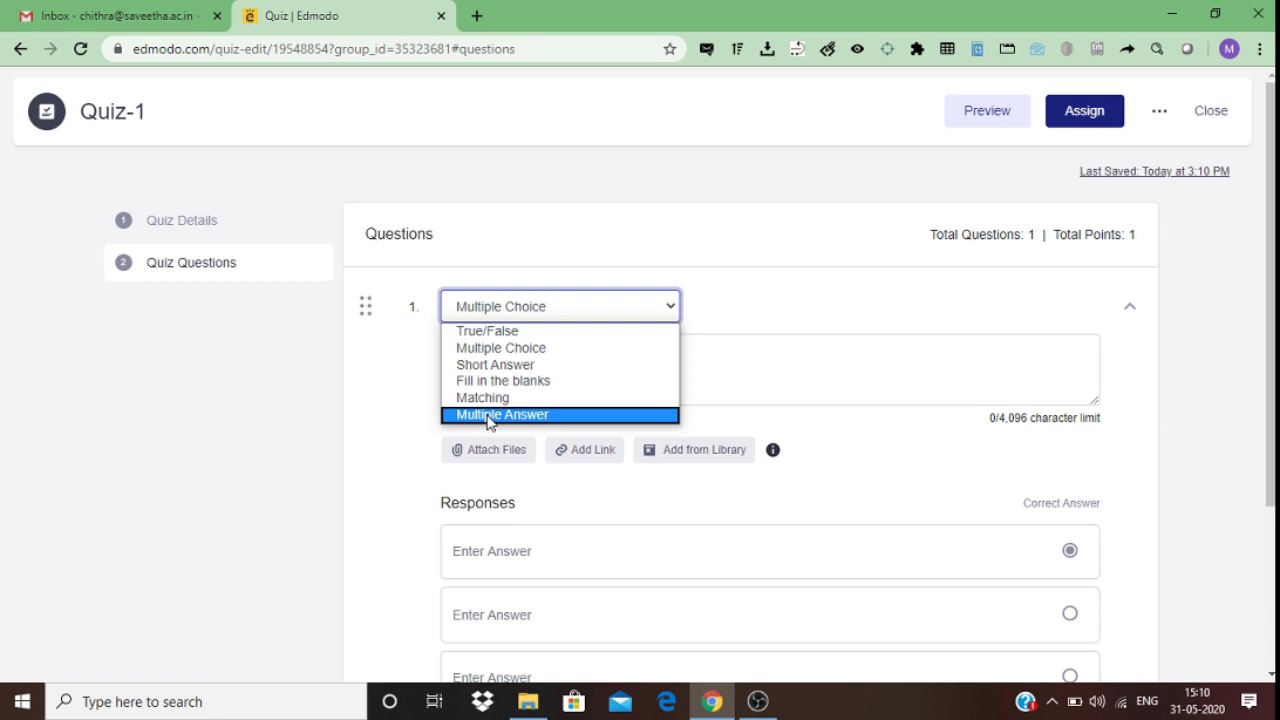
left_click(509, 350)
left_click(512, 356)
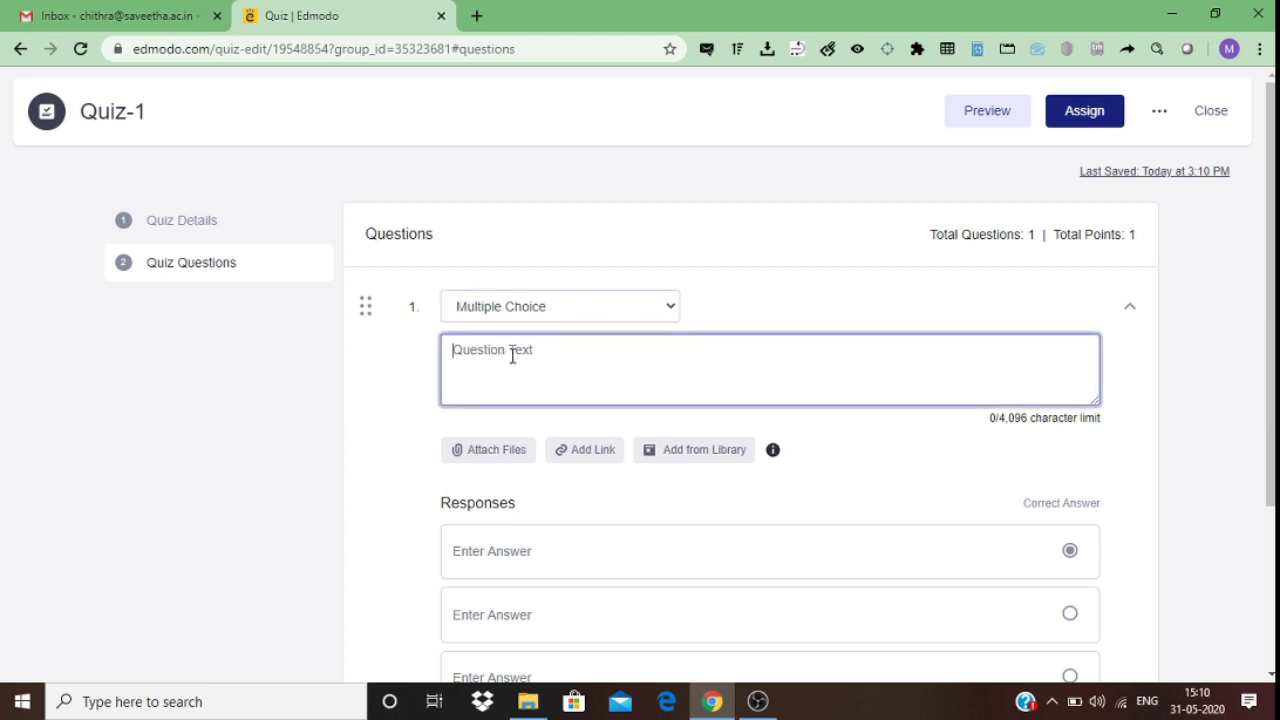
type("Whic")
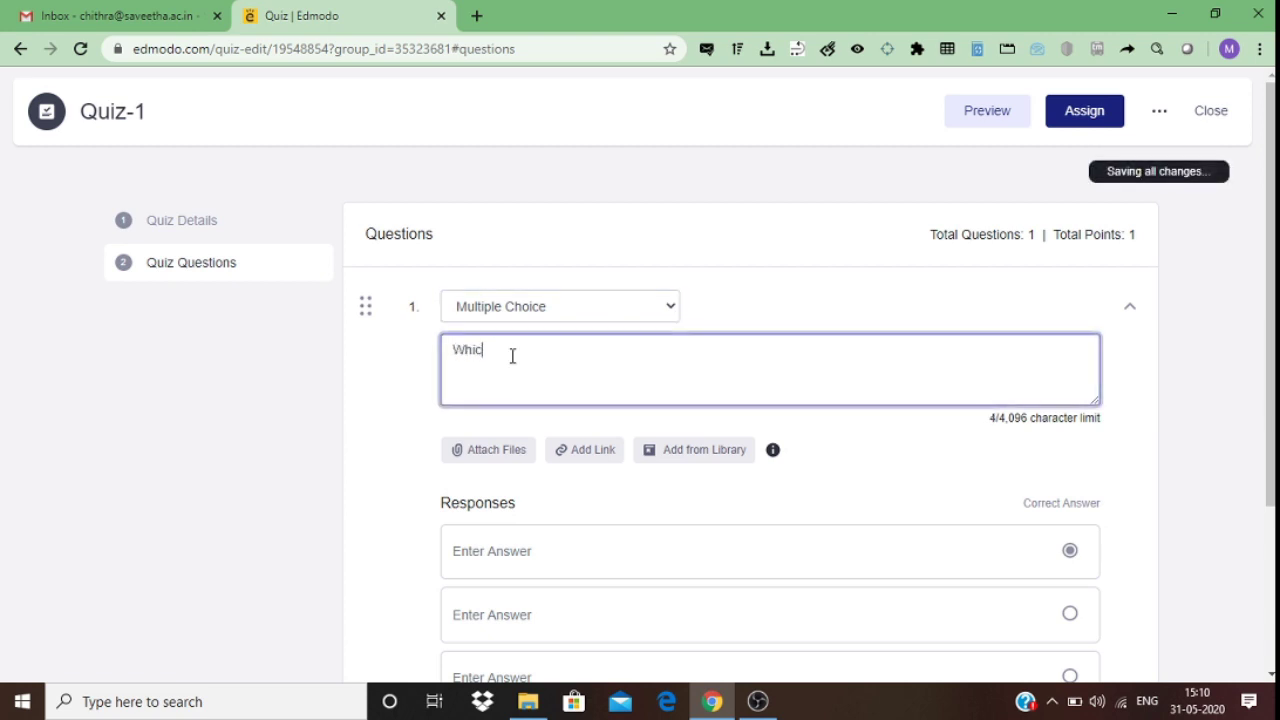
type("h is the ")
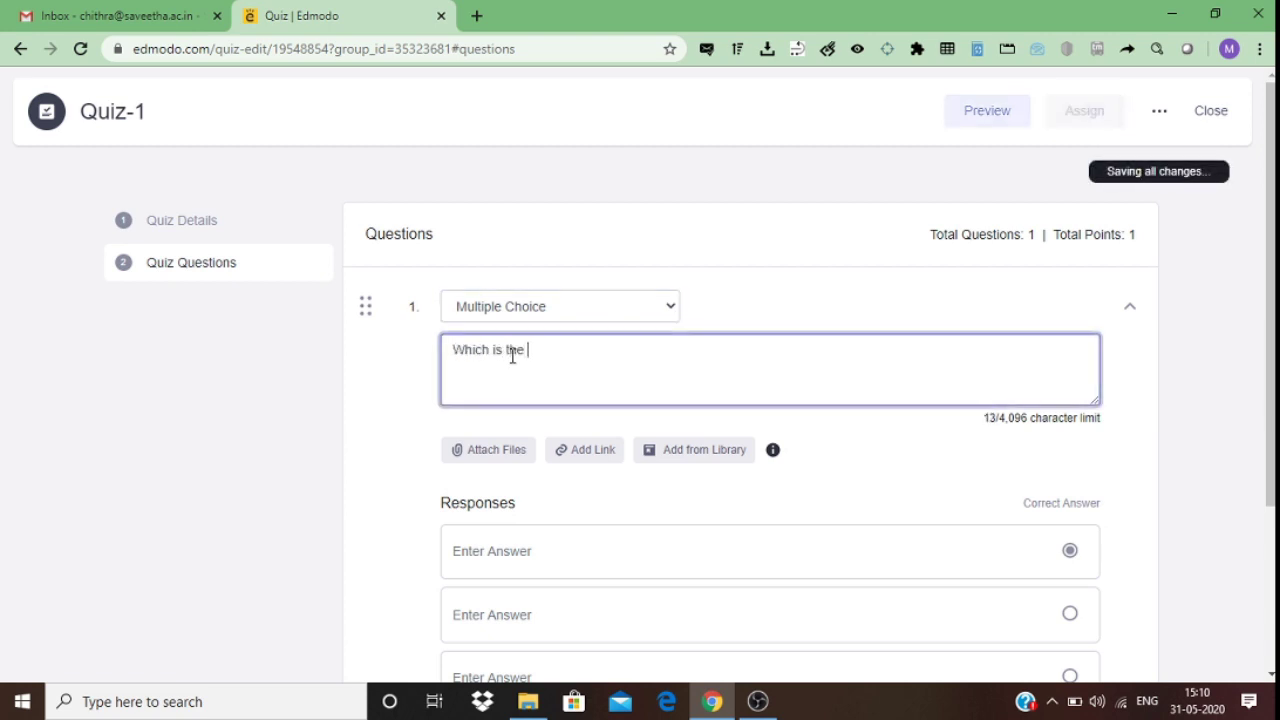
type("virus ")
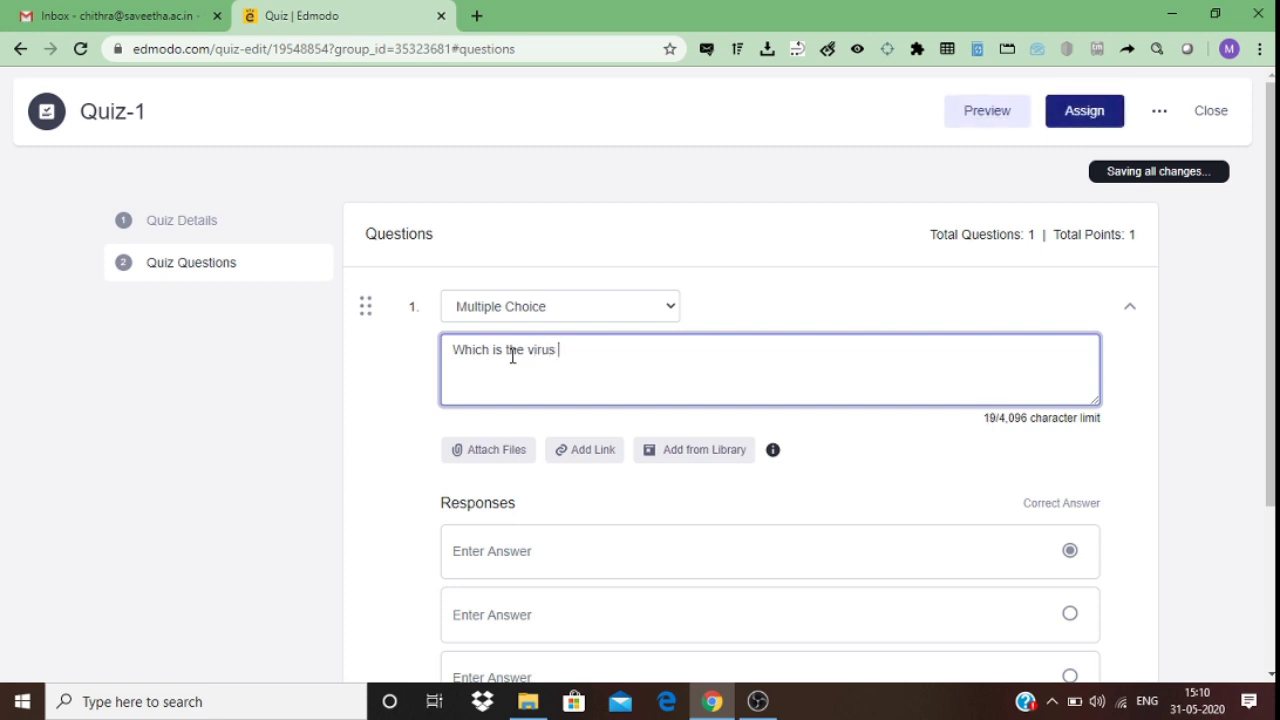
type("that is declared a ")
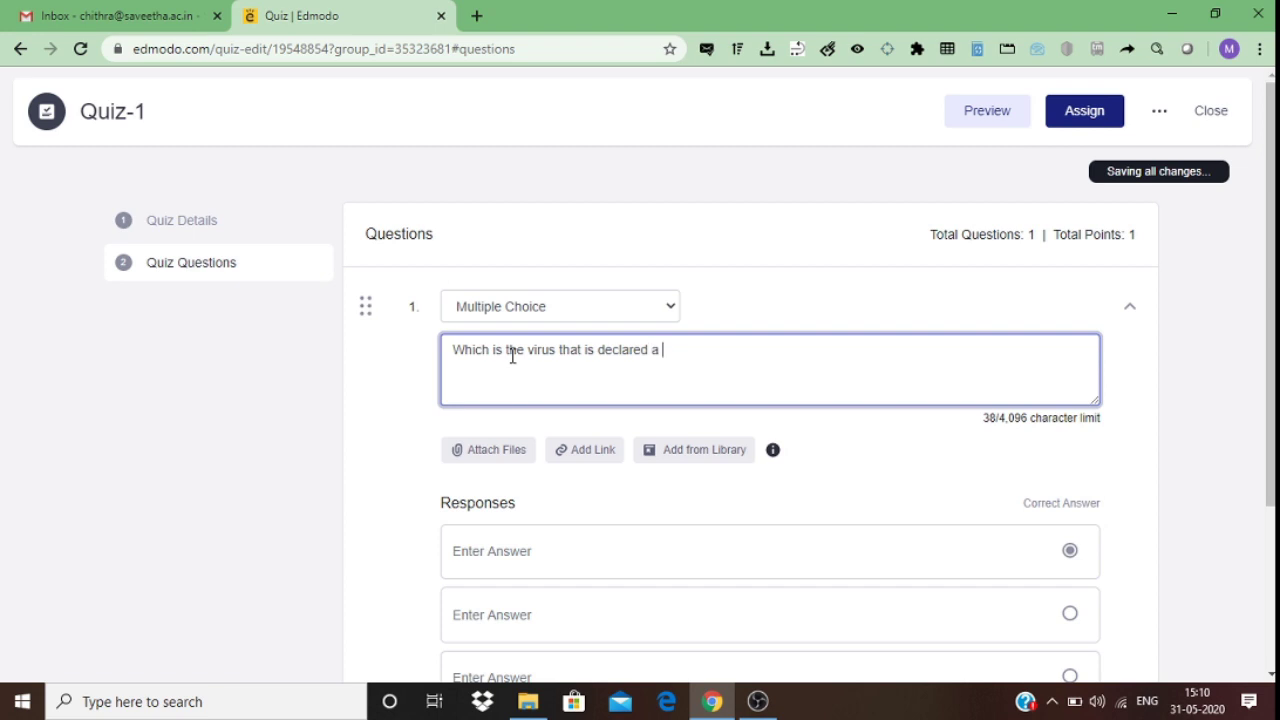
type("pandemic in current ")
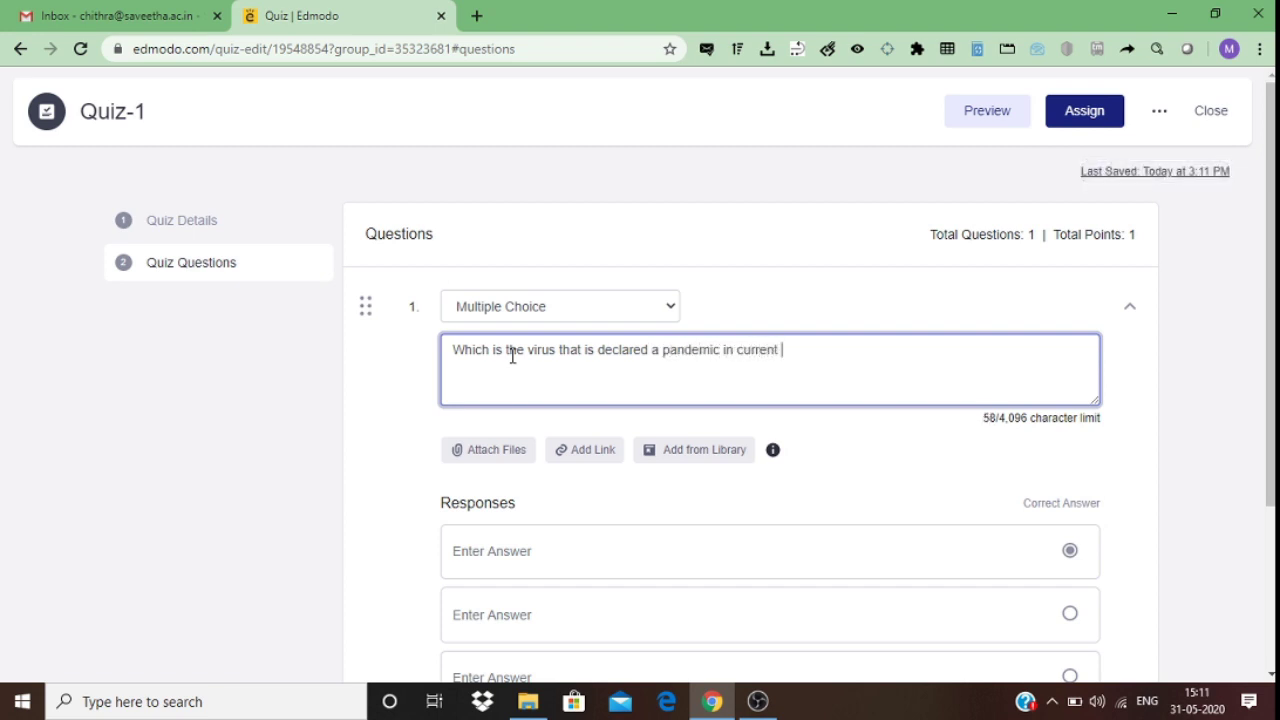
type("situation")
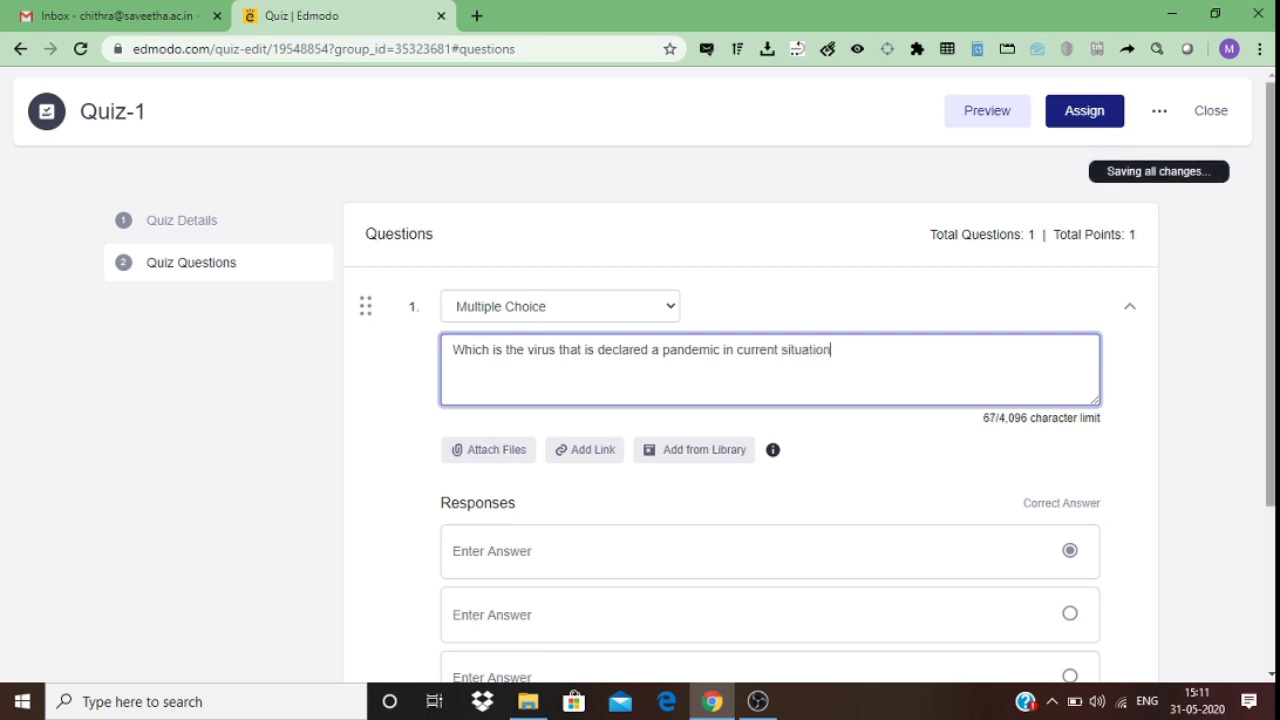
- Fill in the first question's three responses as SARS, COVID and FLU
scroll(588, 334, "down", 2)
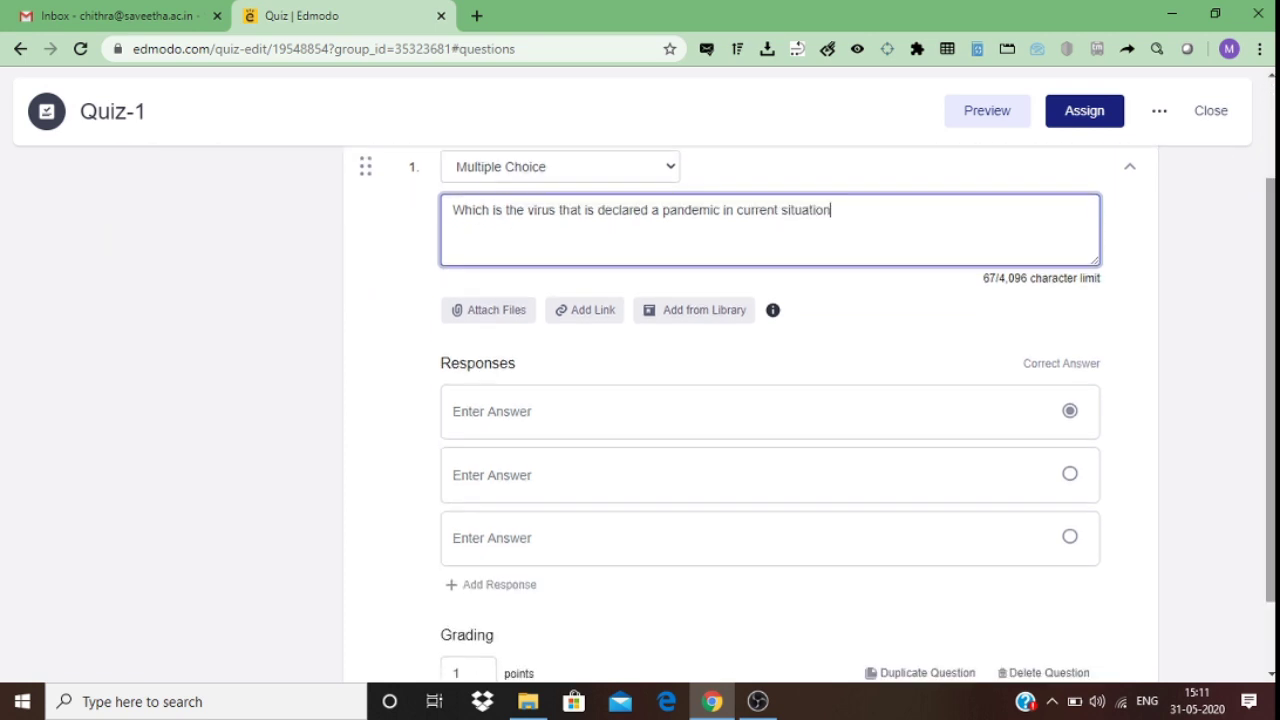
left_click(540, 414)
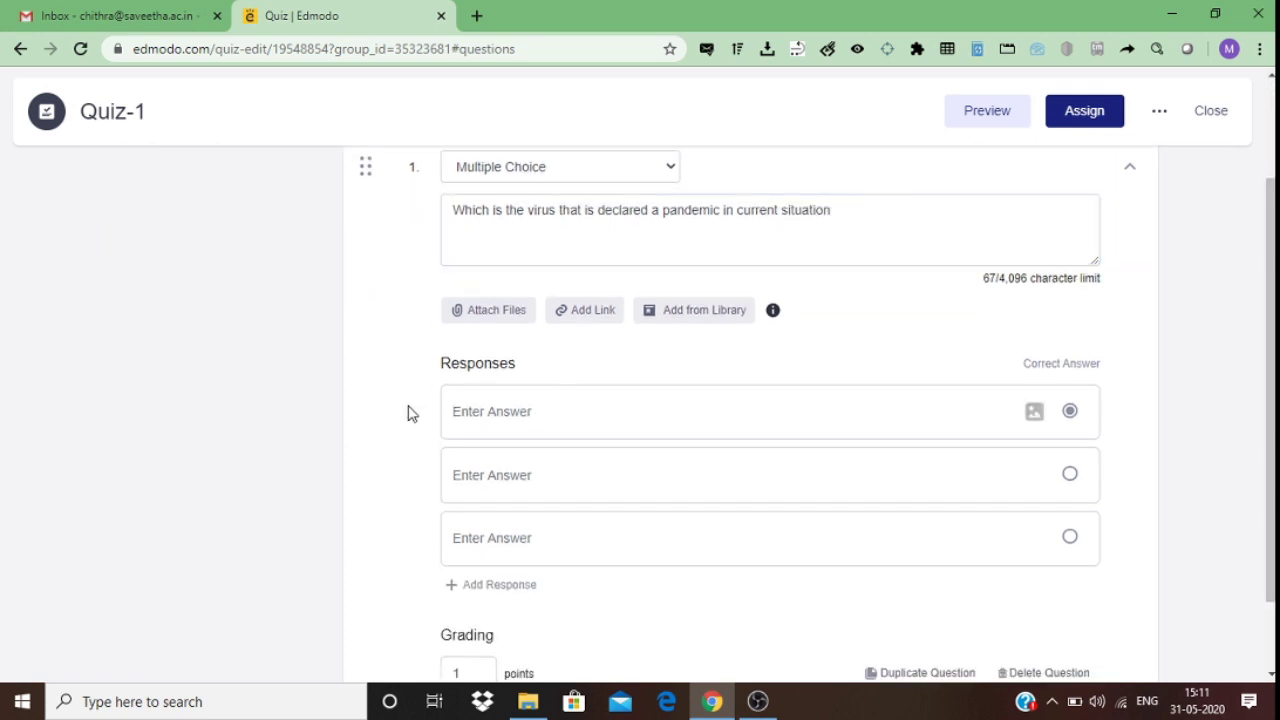
type("Sars")
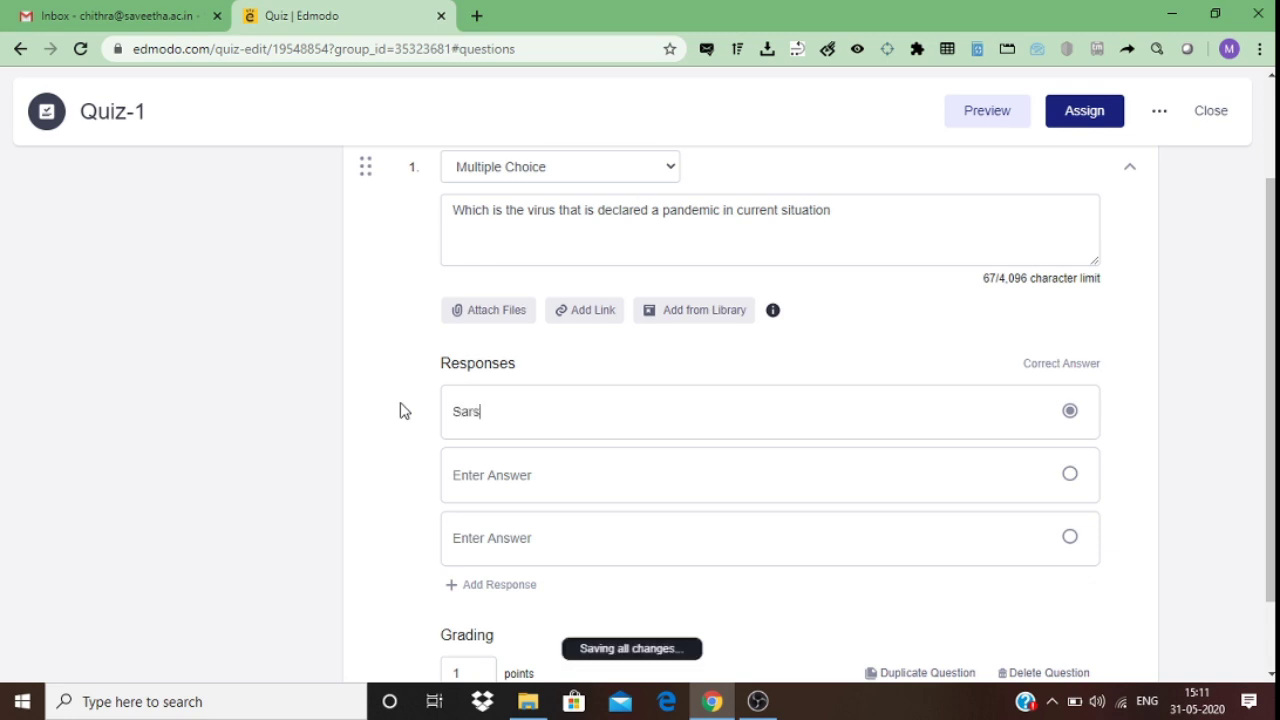
type("RS")
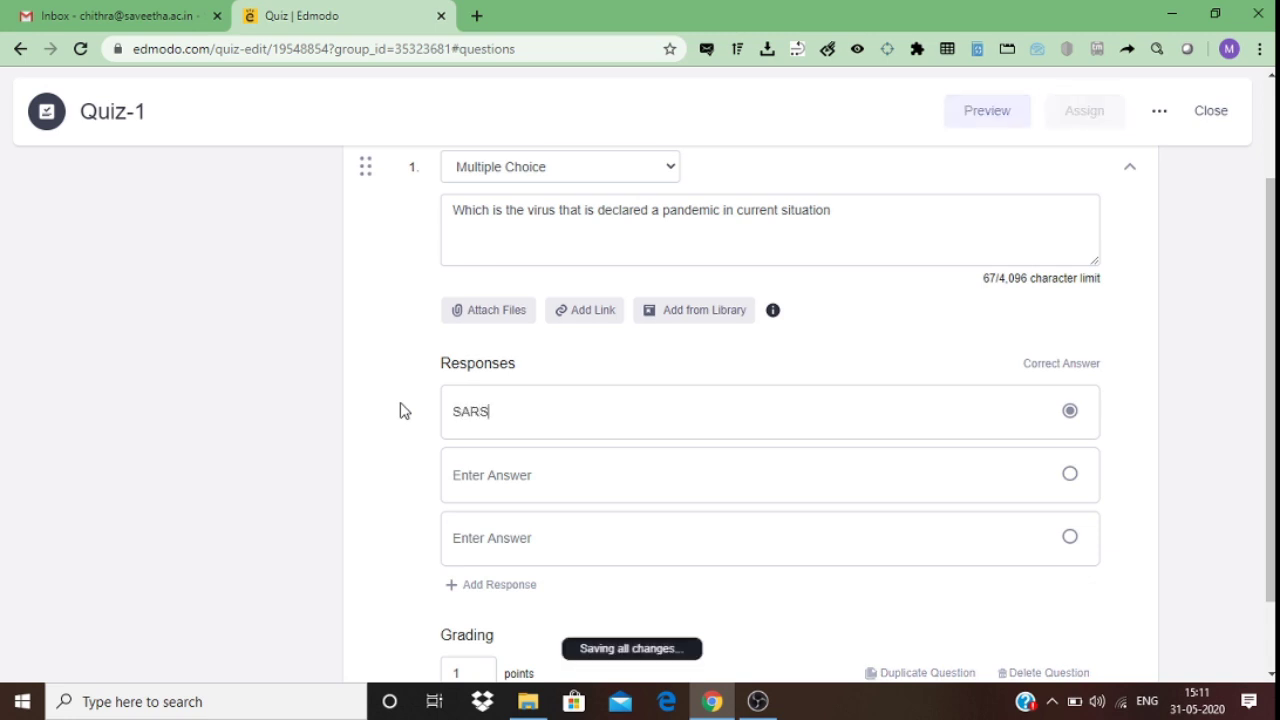
left_click(457, 477)
type("C")
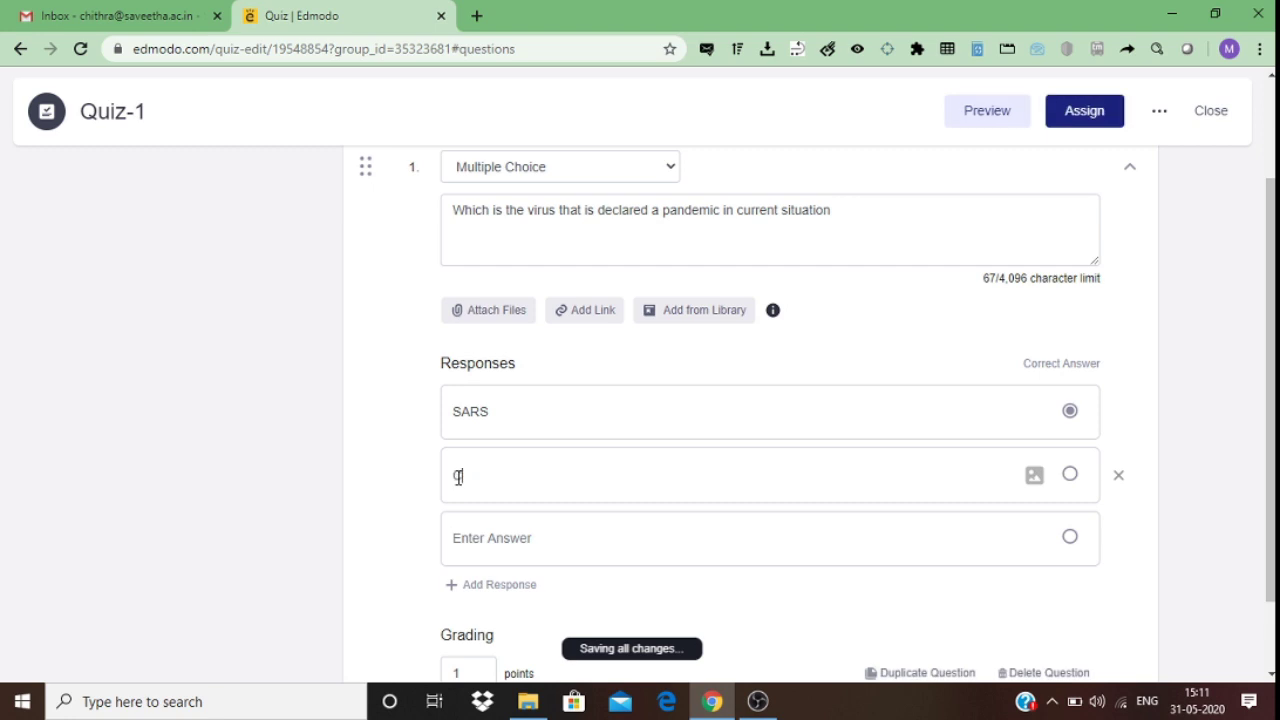
type("OV")
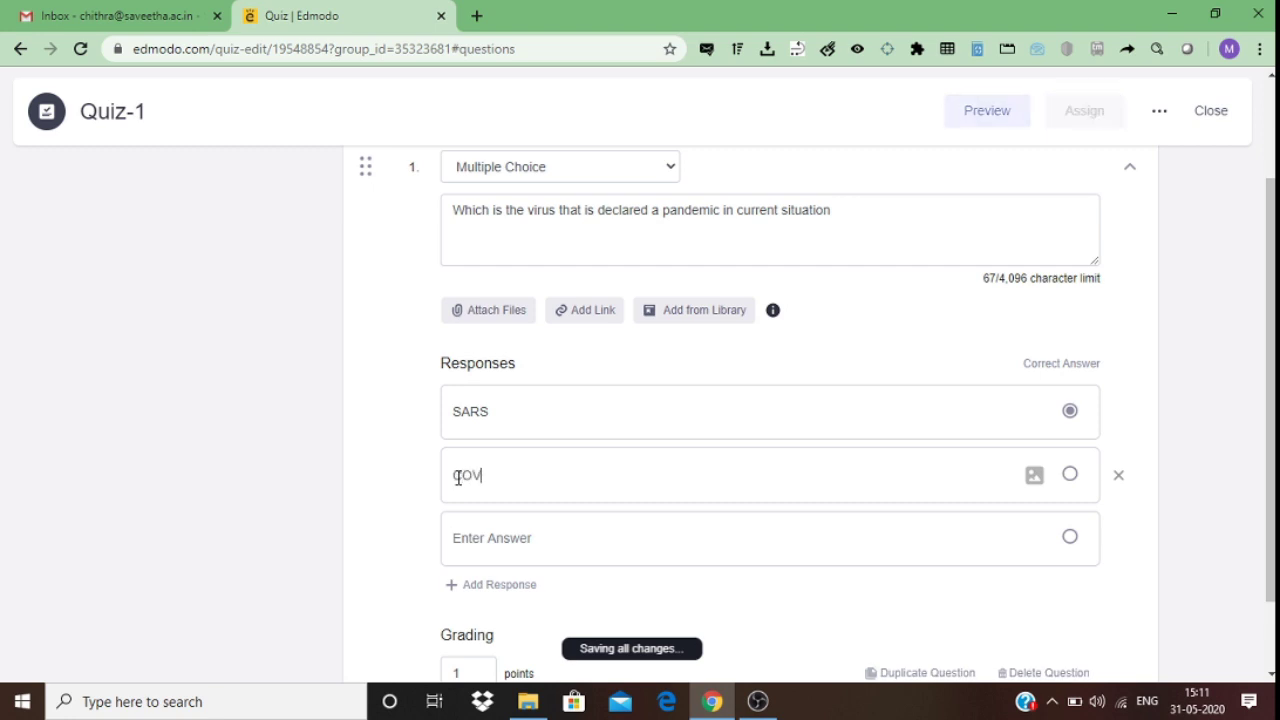
type("ID")
left_click(464, 553)
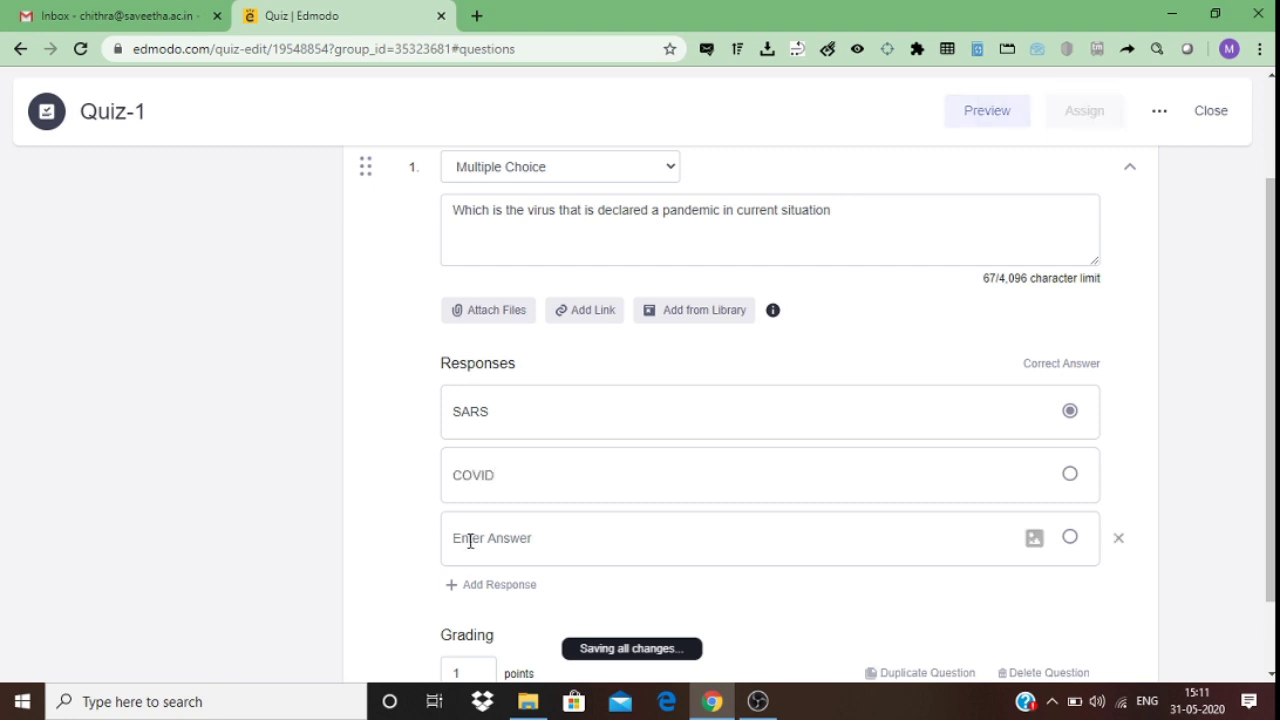
type("FLU")
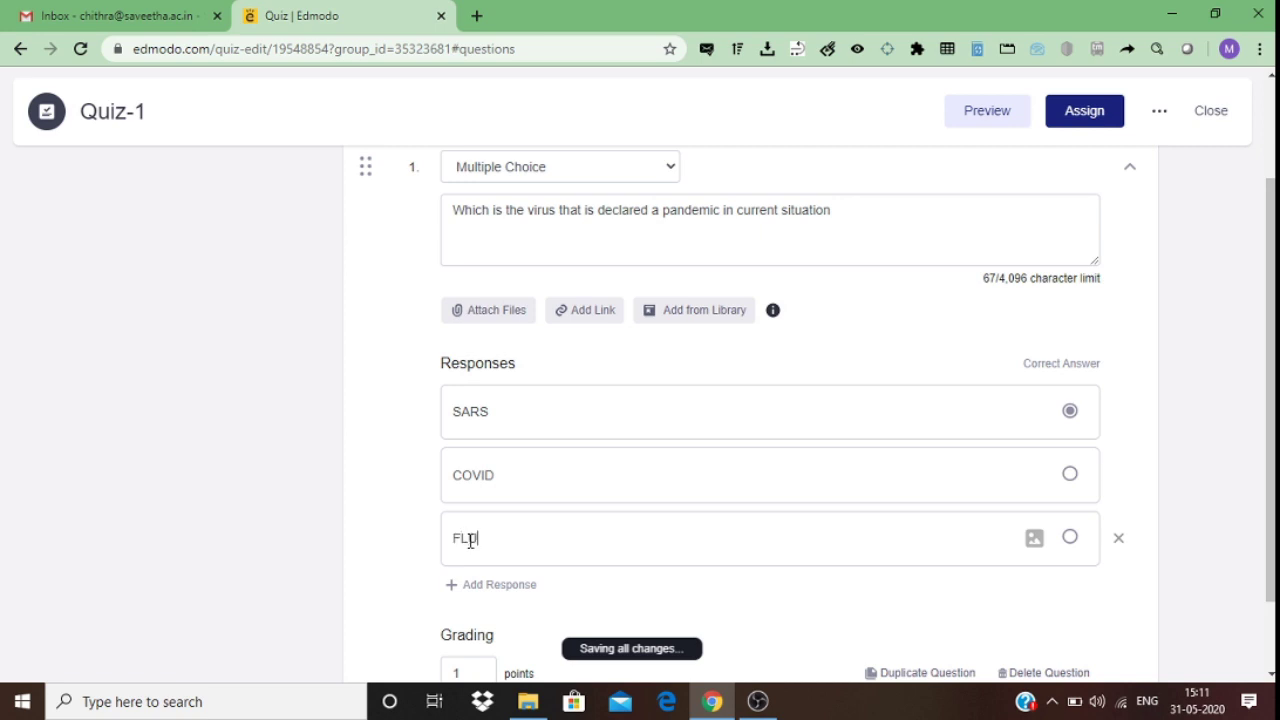
- Mark COVID as the correct answer to the first question, leaving its grading points as they are
scroll(627, 566, "down", 1)
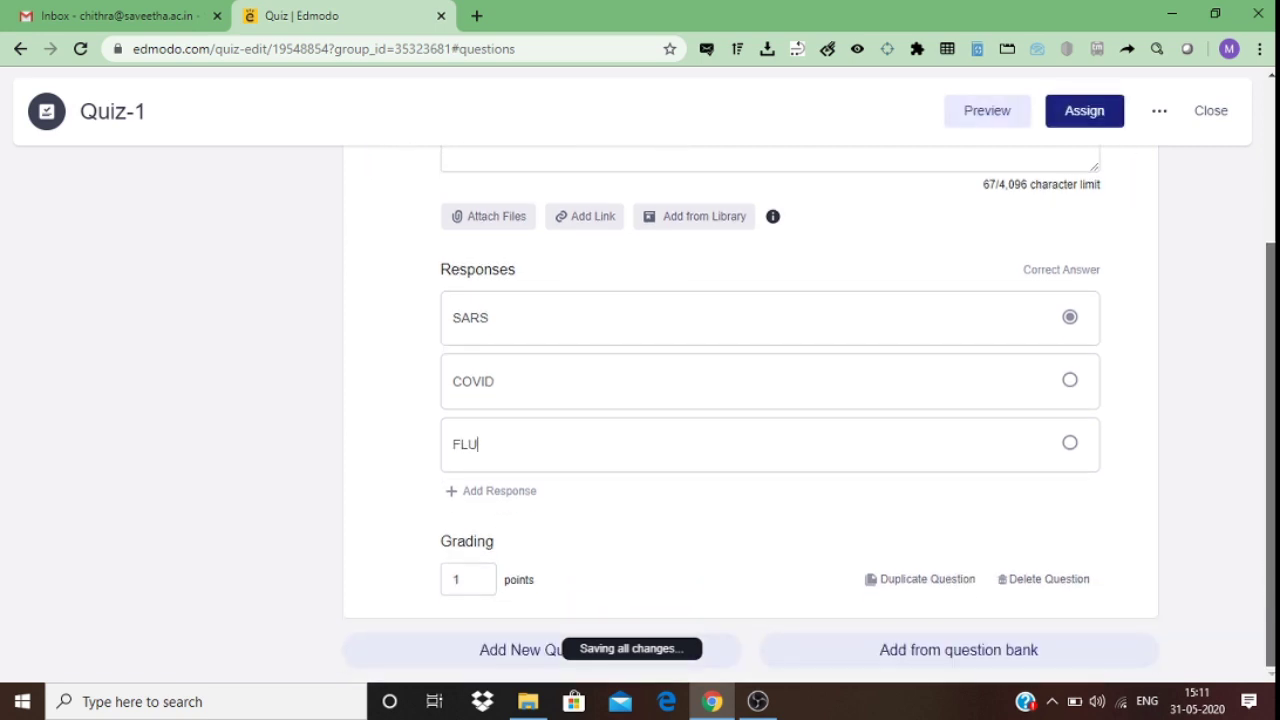
left_click(465, 580)
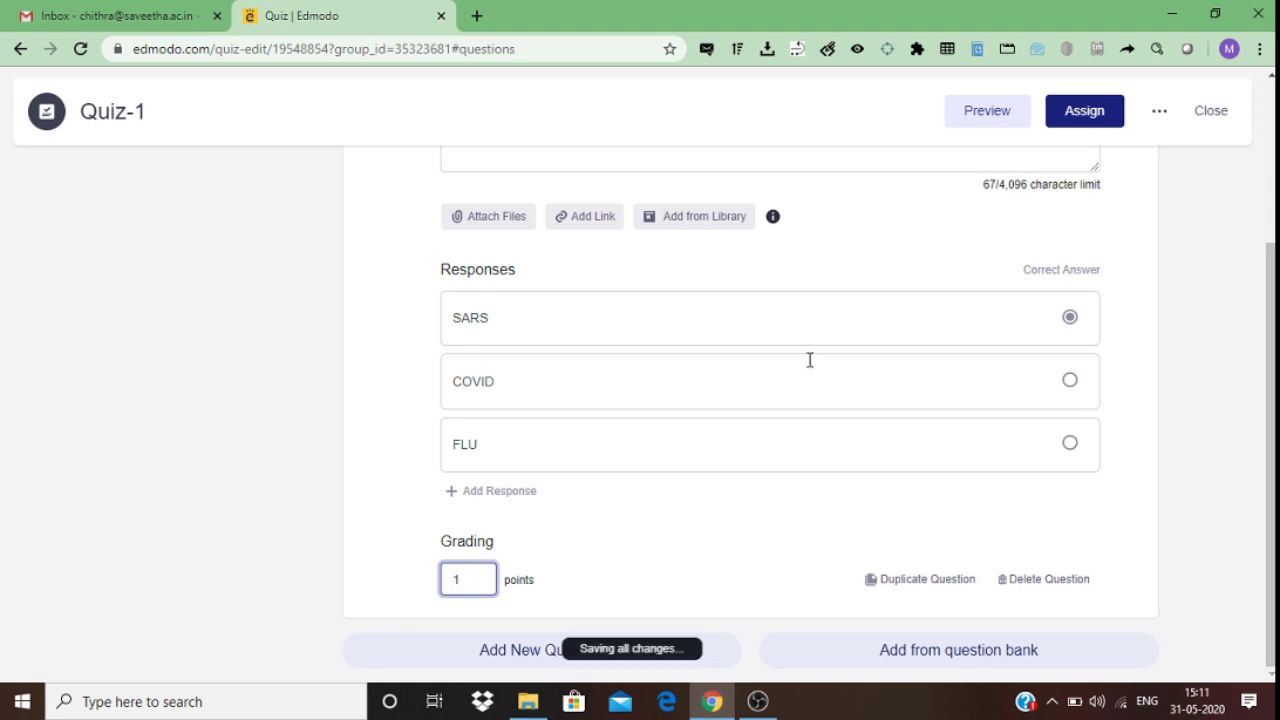
left_click(1069, 383)
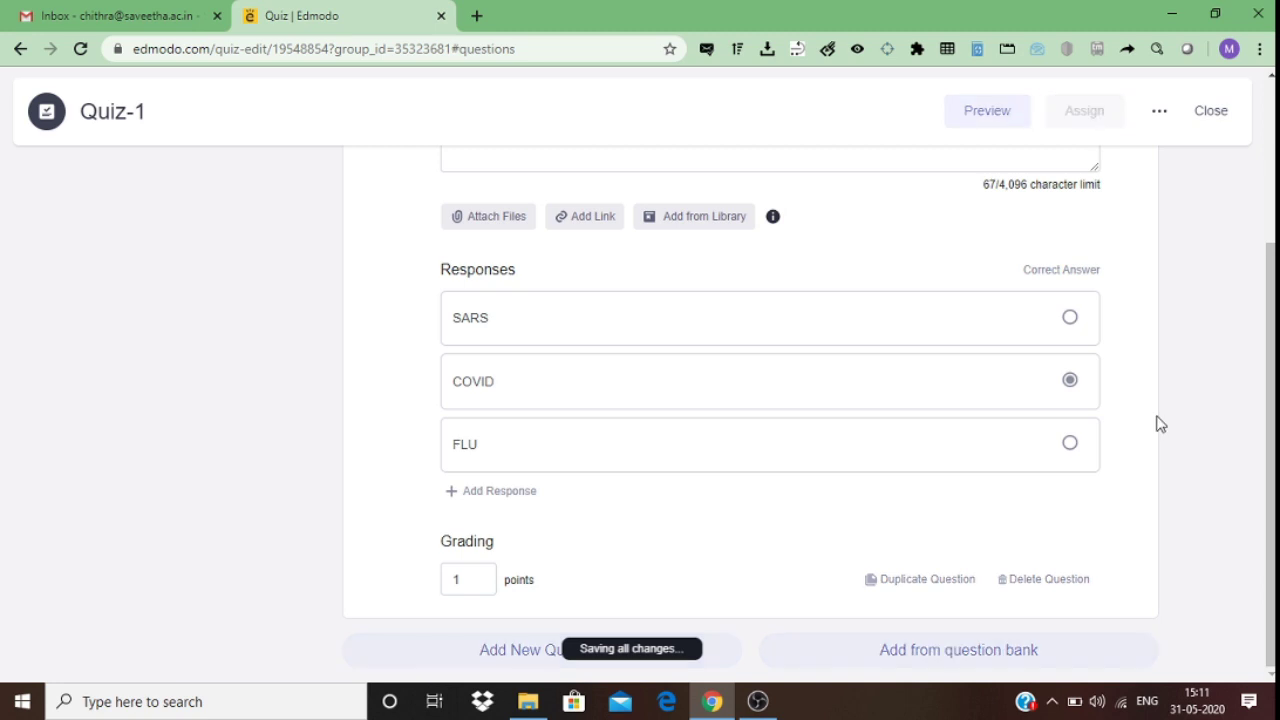
scroll(1271, 450, "up", 3)
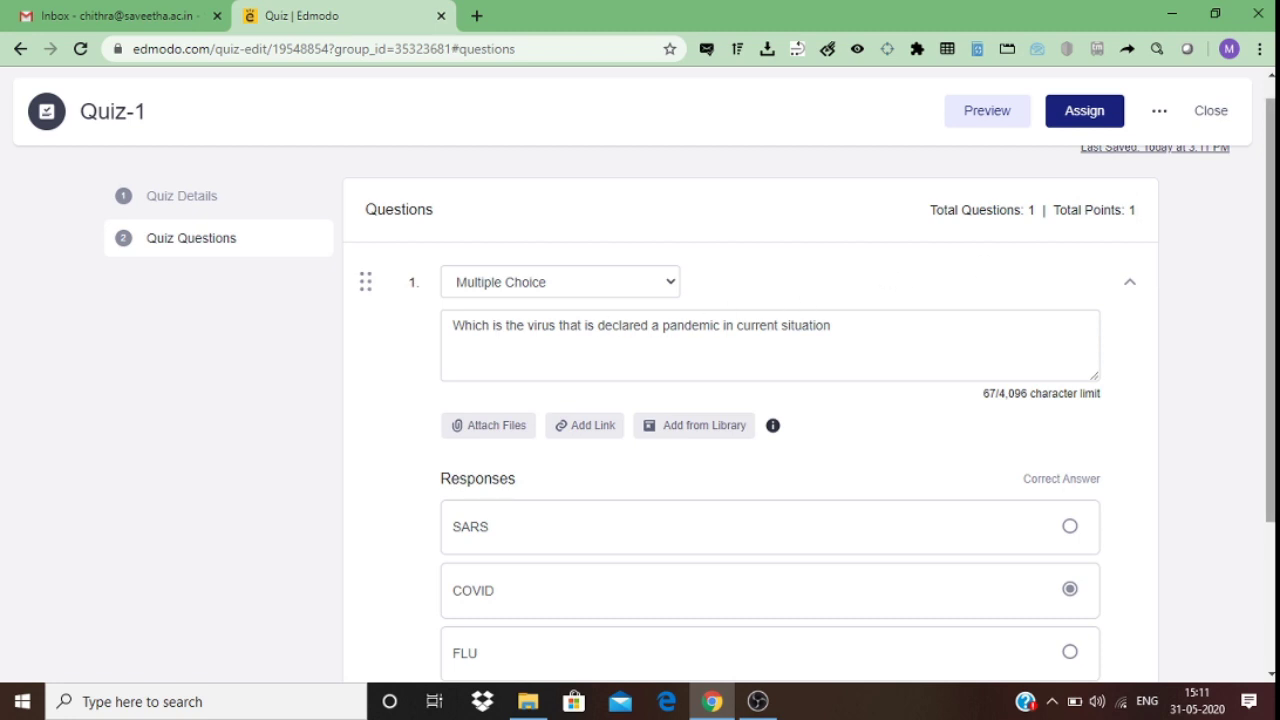
scroll(1271, 350, "down", 2)
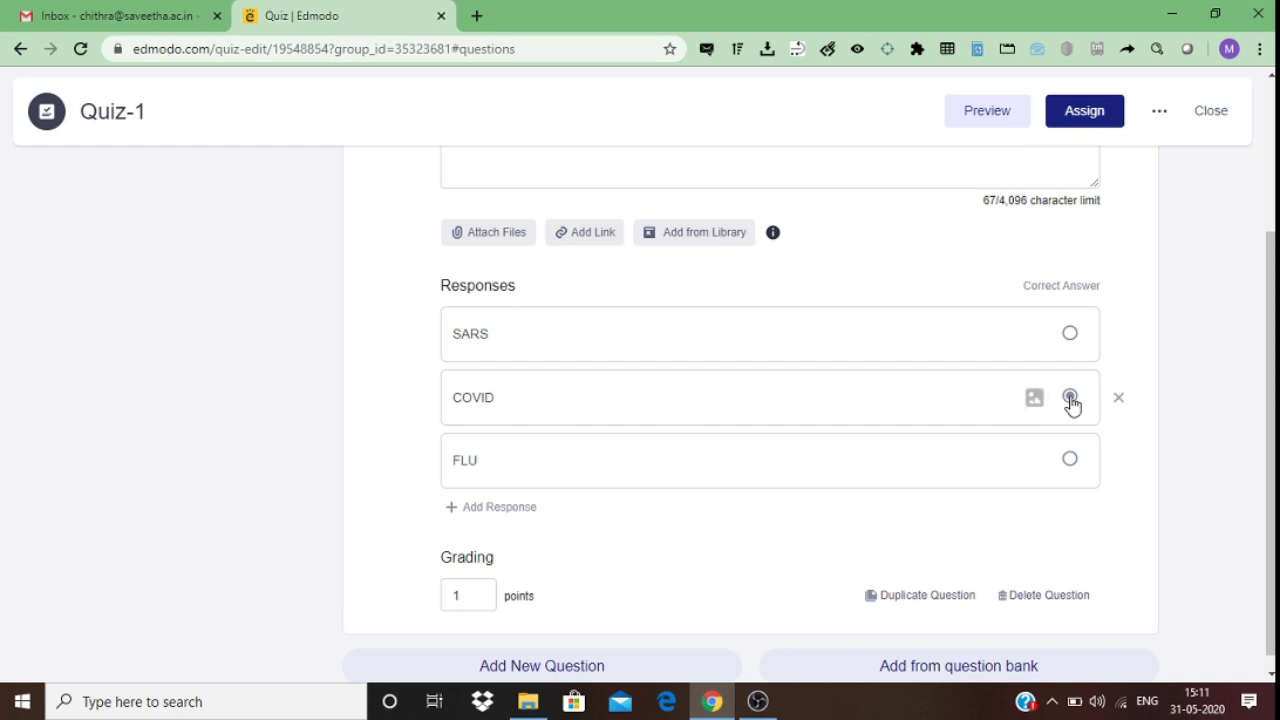
- Add a second question to the quiz and set its type to True/False
scroll(1130, 460, "down", 1)
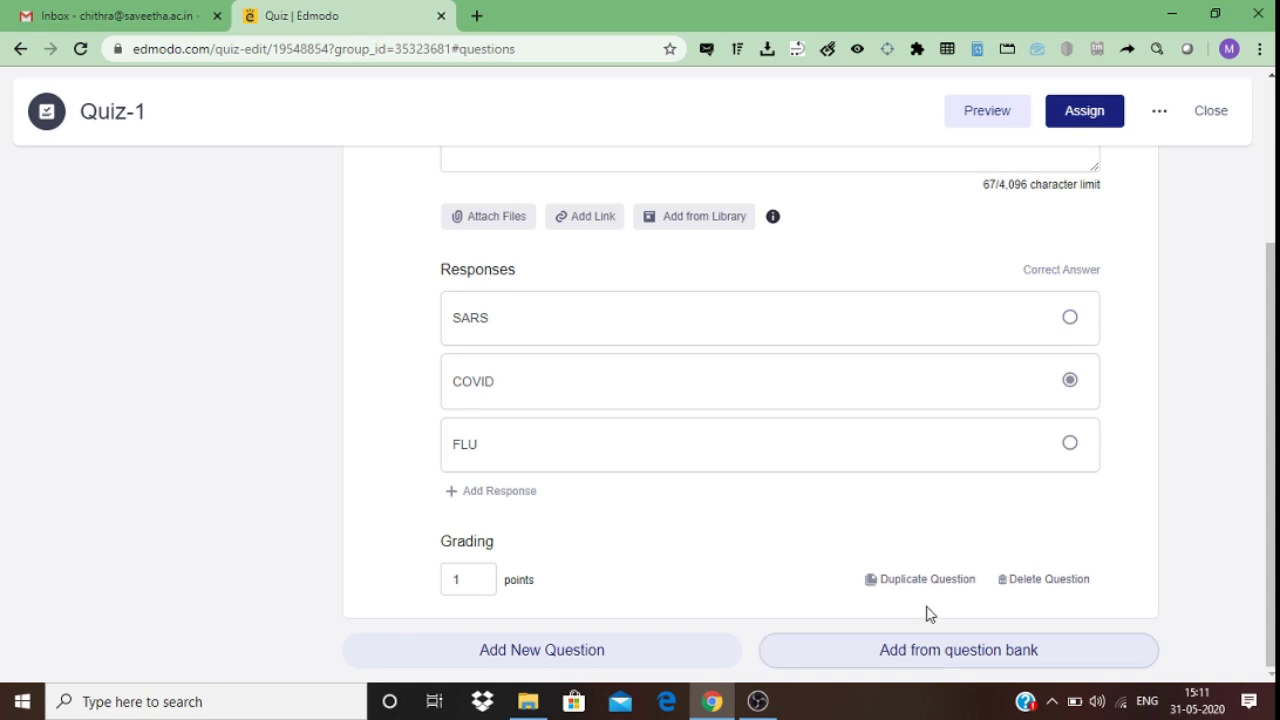
left_click(570, 651)
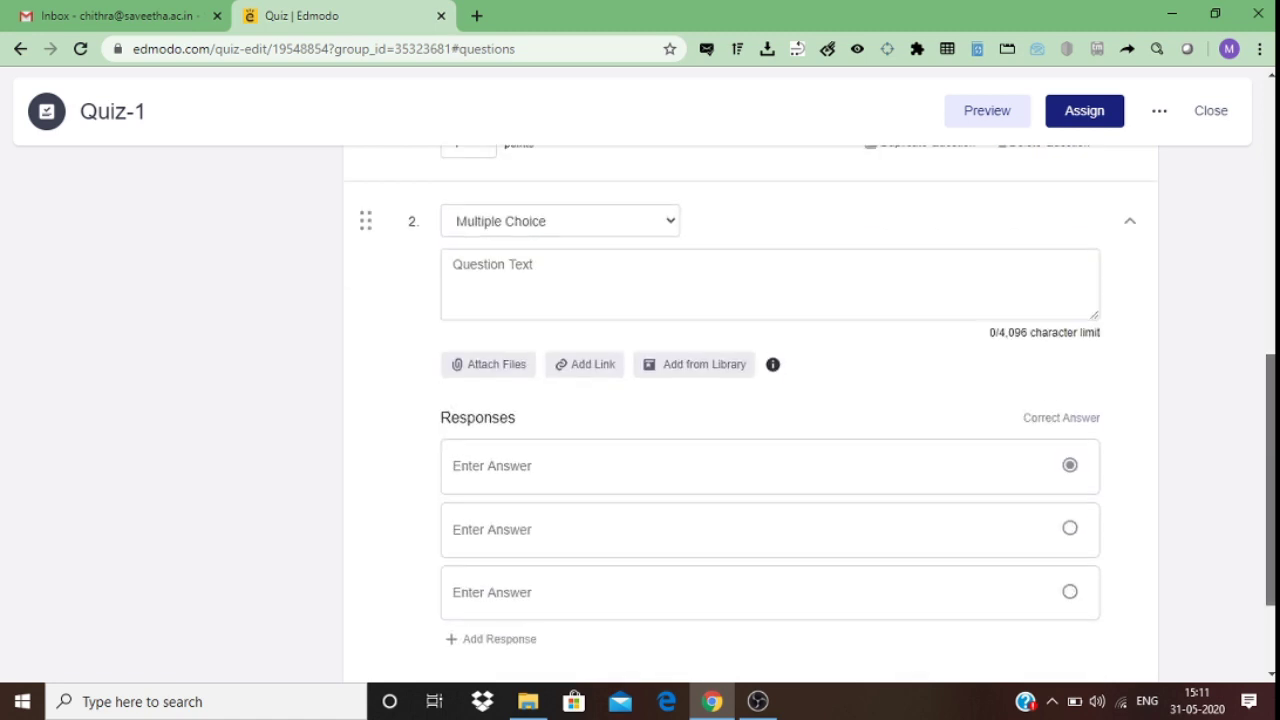
left_click(645, 229)
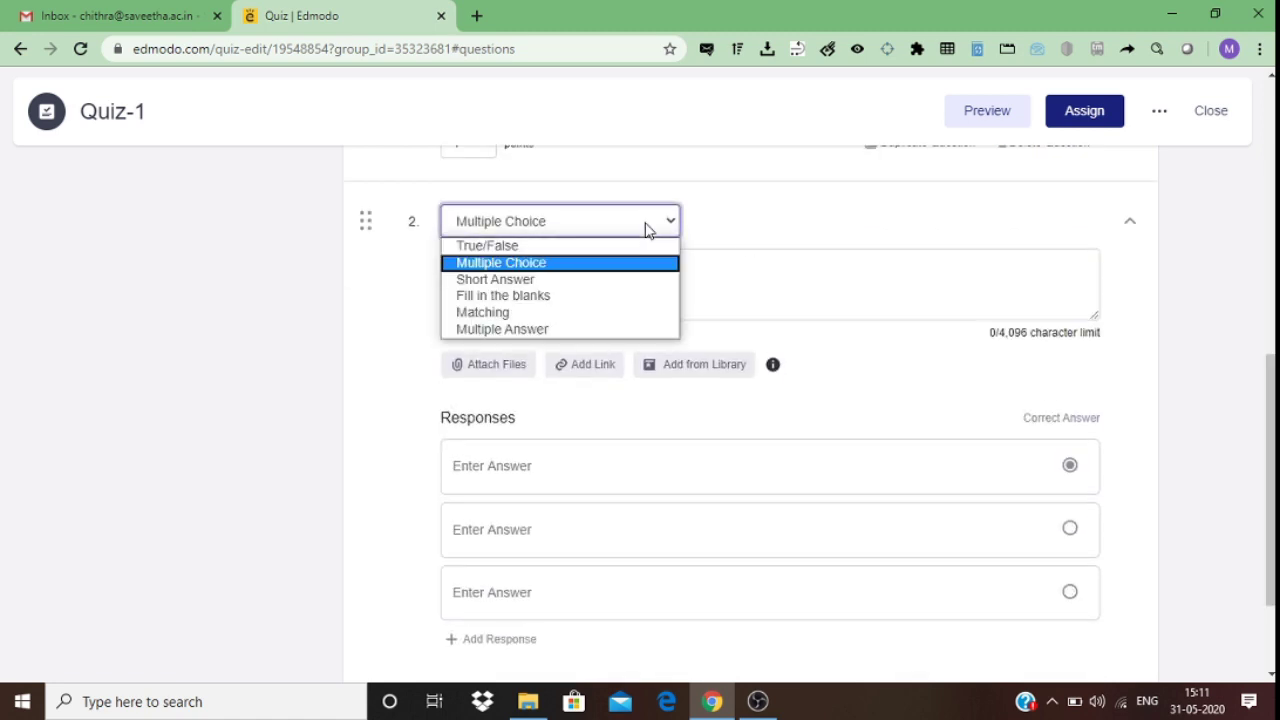
left_click(539, 247)
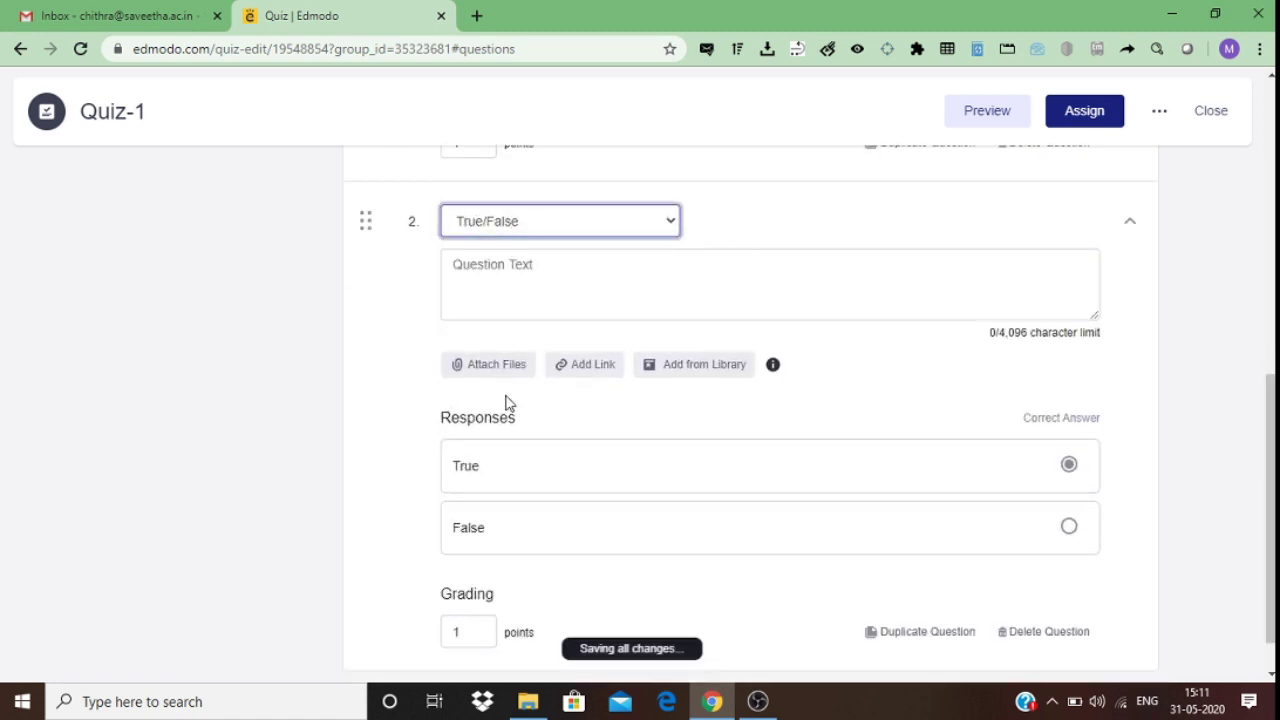
- Enter the second question's text as "Has the COVID 19 been declared a pandemic by the WHO"
left_click(531, 291)
type("Ha")
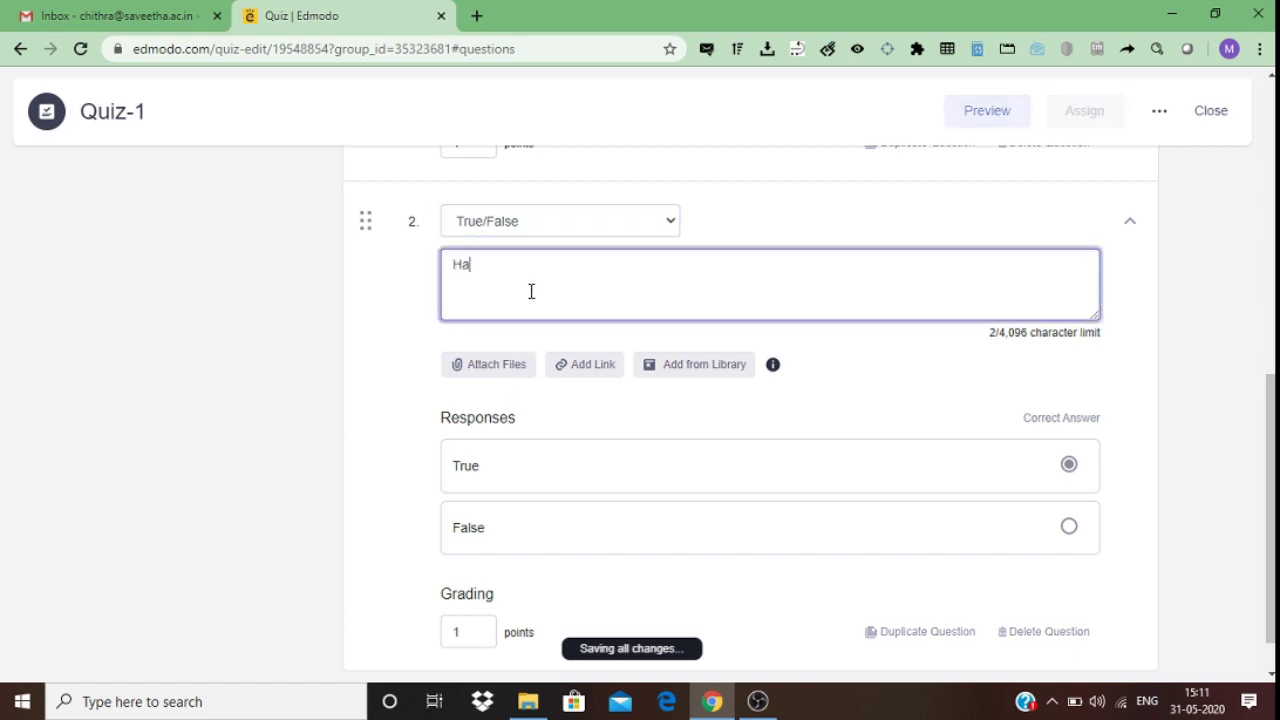
type("s the CO")
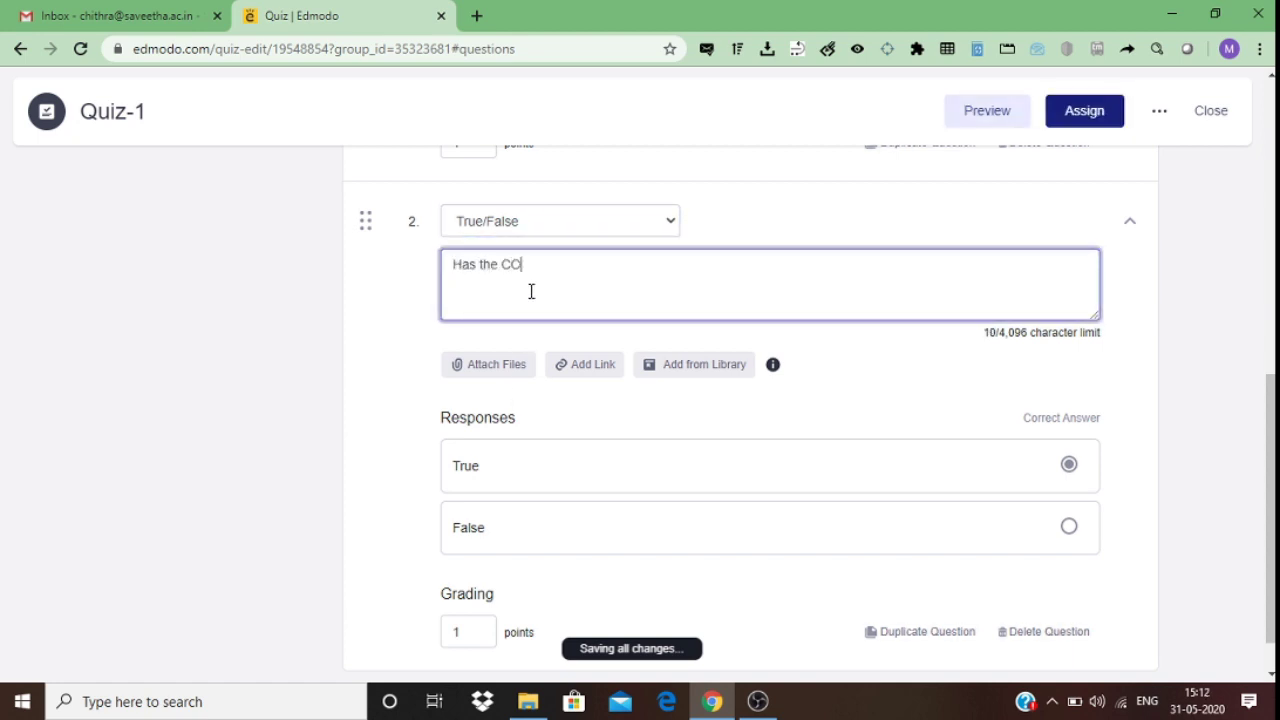
type("VID 19 declared")
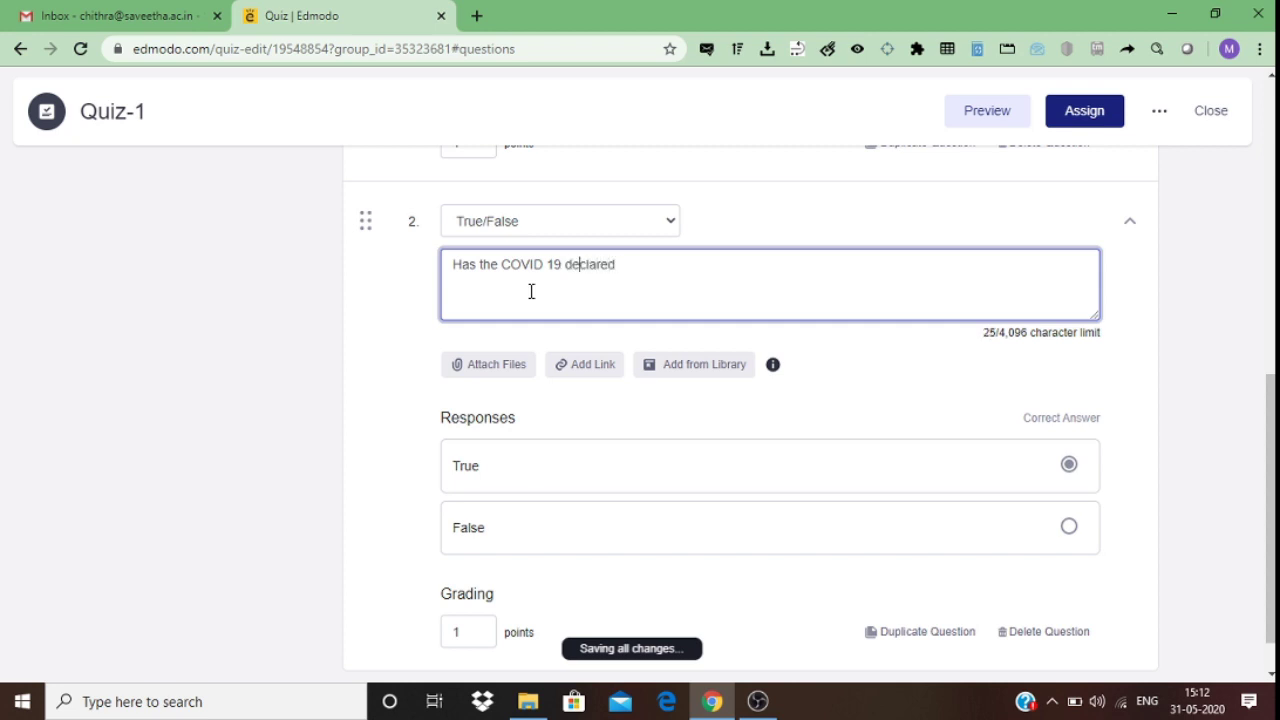
type("been")
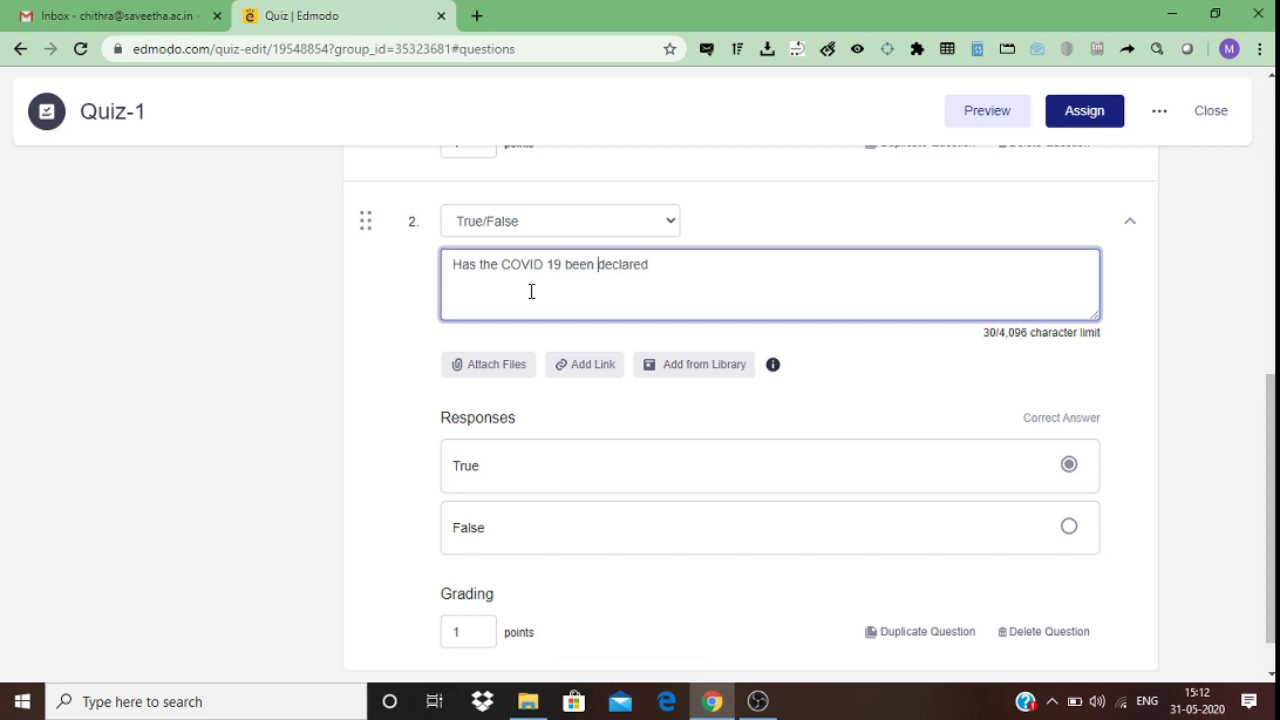
left_click(703, 266)
type("a ")
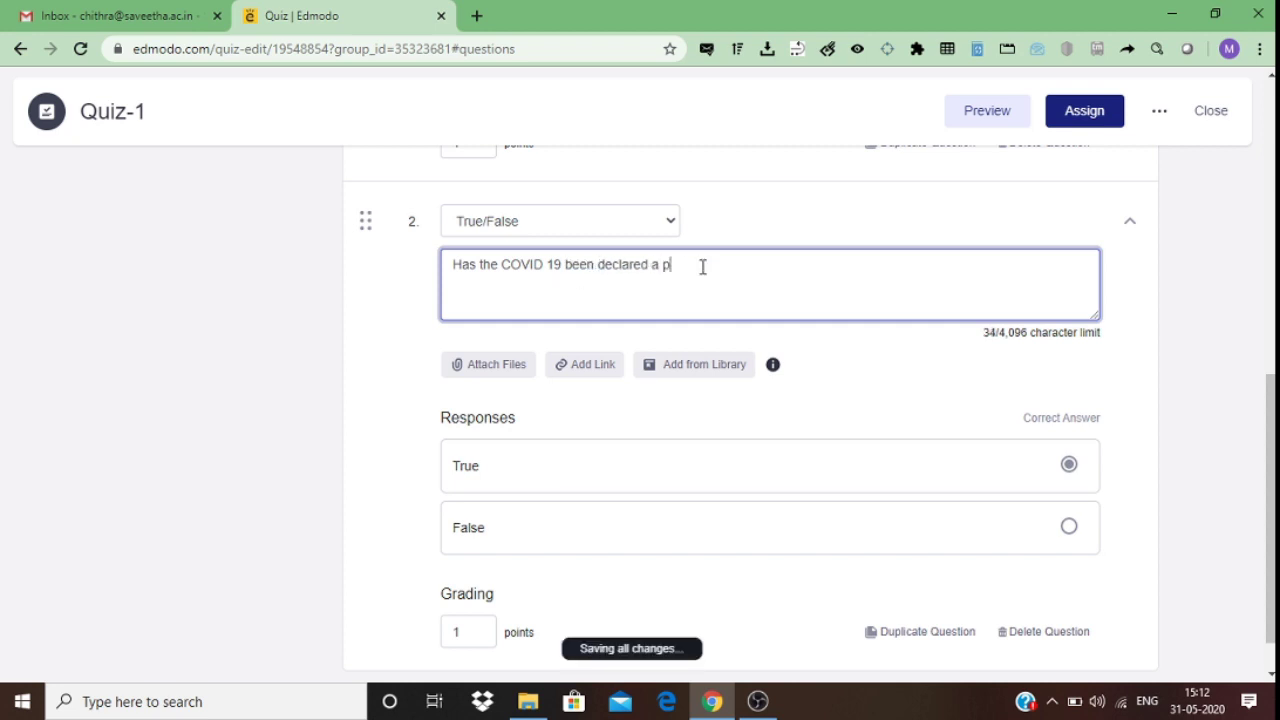
type("pandemic by the WHO")
- Mark True as the correct answer to the second question, keeping its grading at 1 point
scroll(1218, 442, "down", 1)
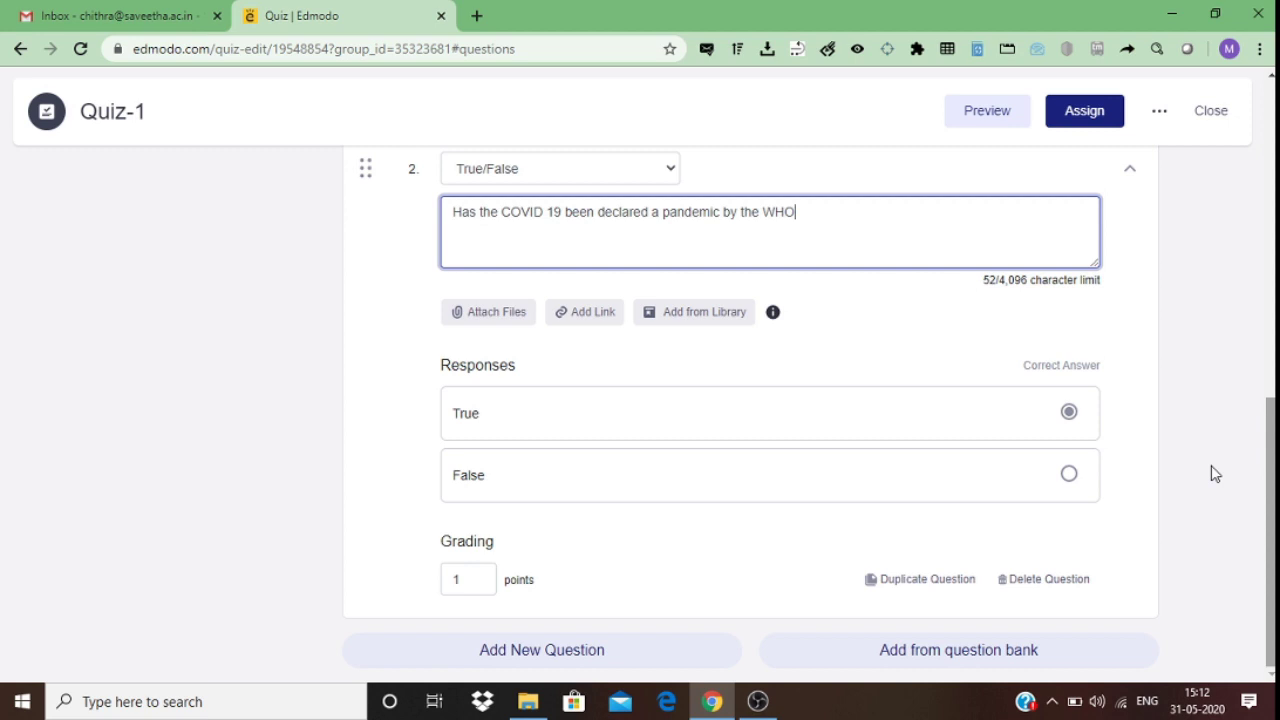
left_click(1069, 474)
left_click(1069, 413)
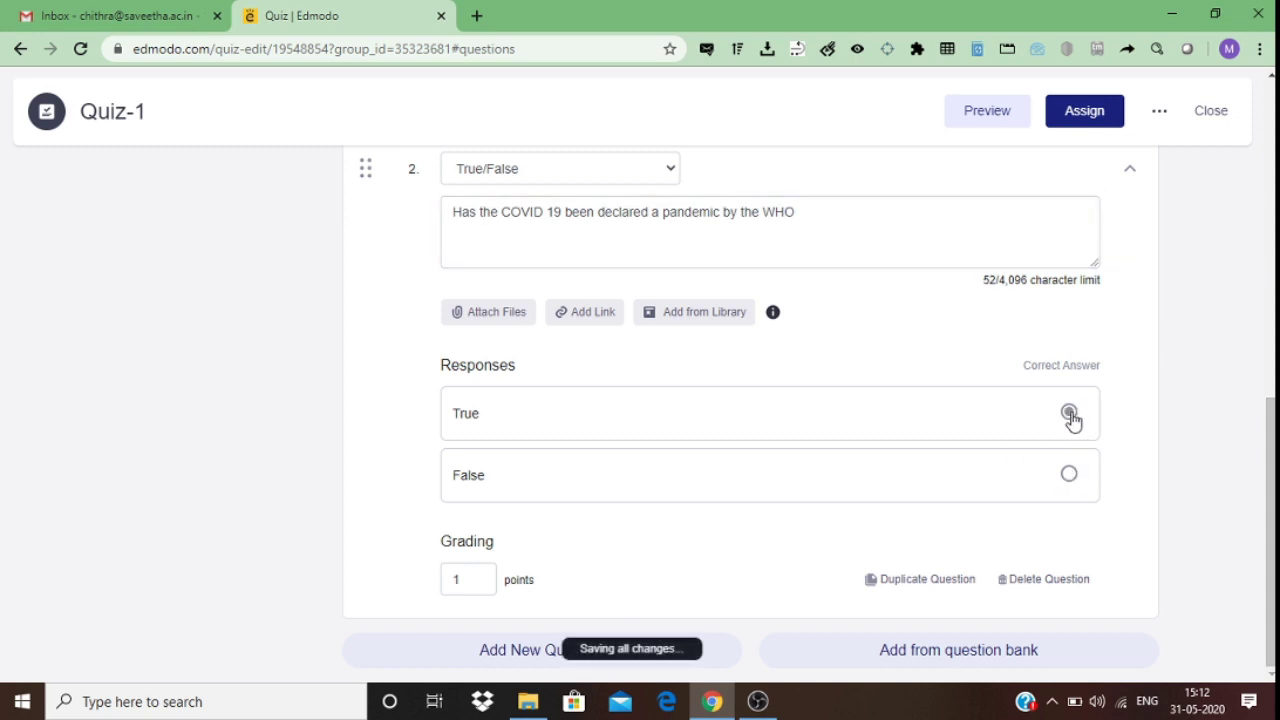
left_click(469, 580)
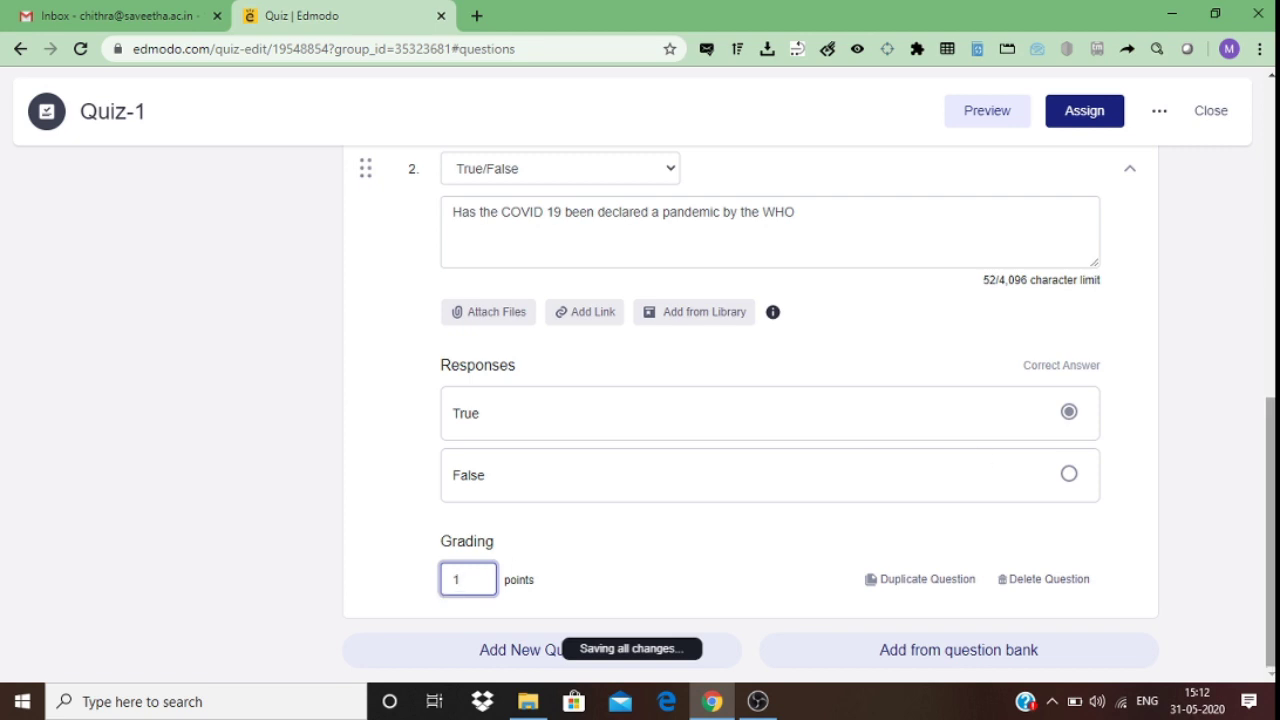
- Add a third question to the quiz and set its type to Fill in the blanks
left_click(560, 659)
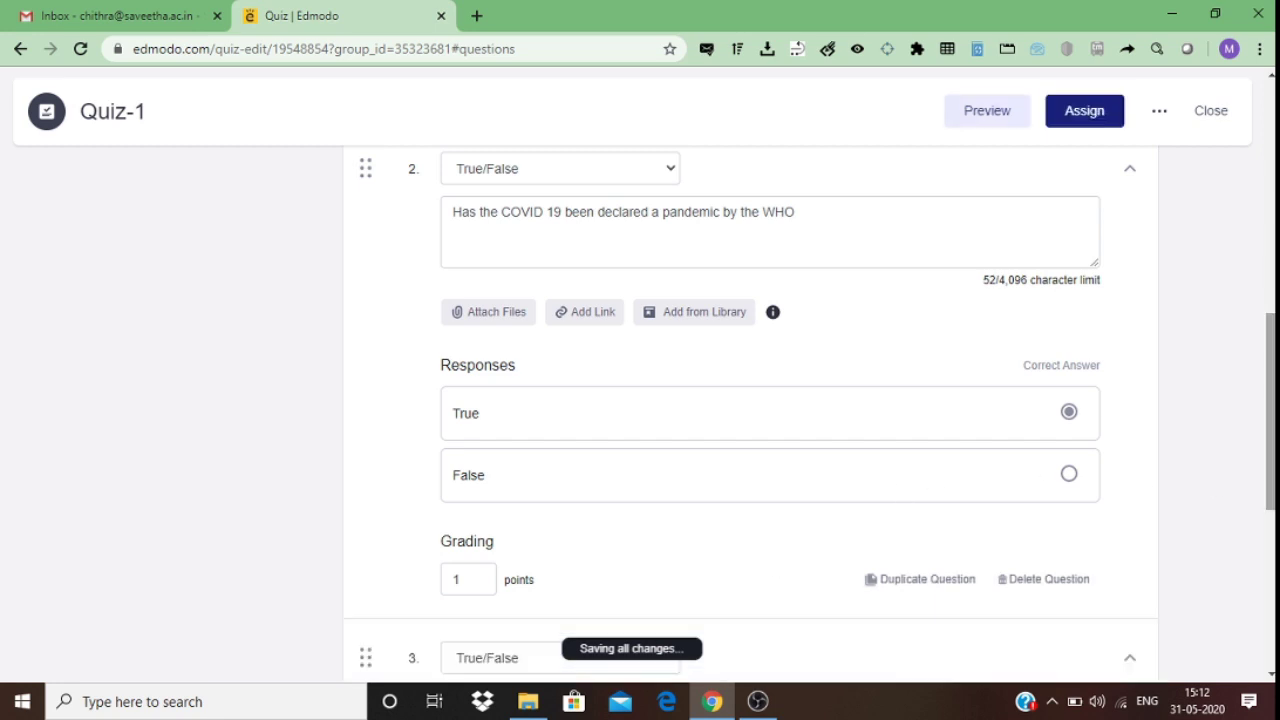
scroll(1249, 631, "down", 5)
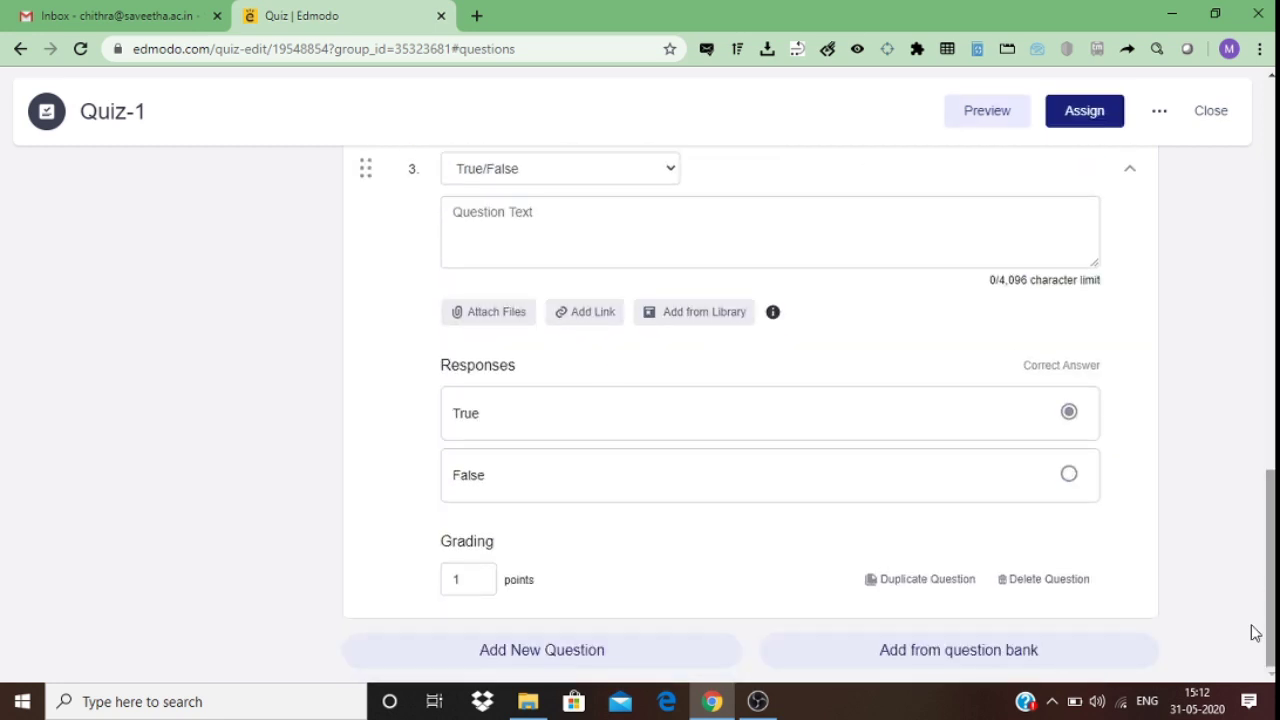
left_click(670, 172)
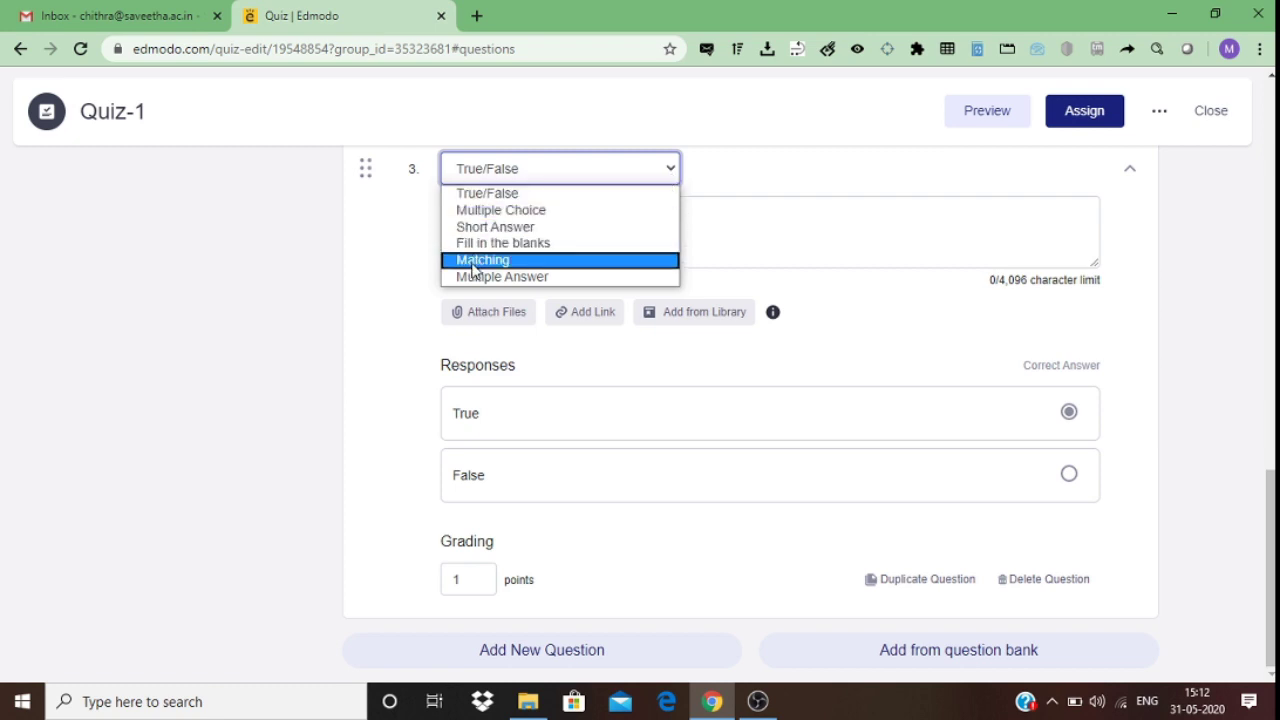
left_click(517, 243)
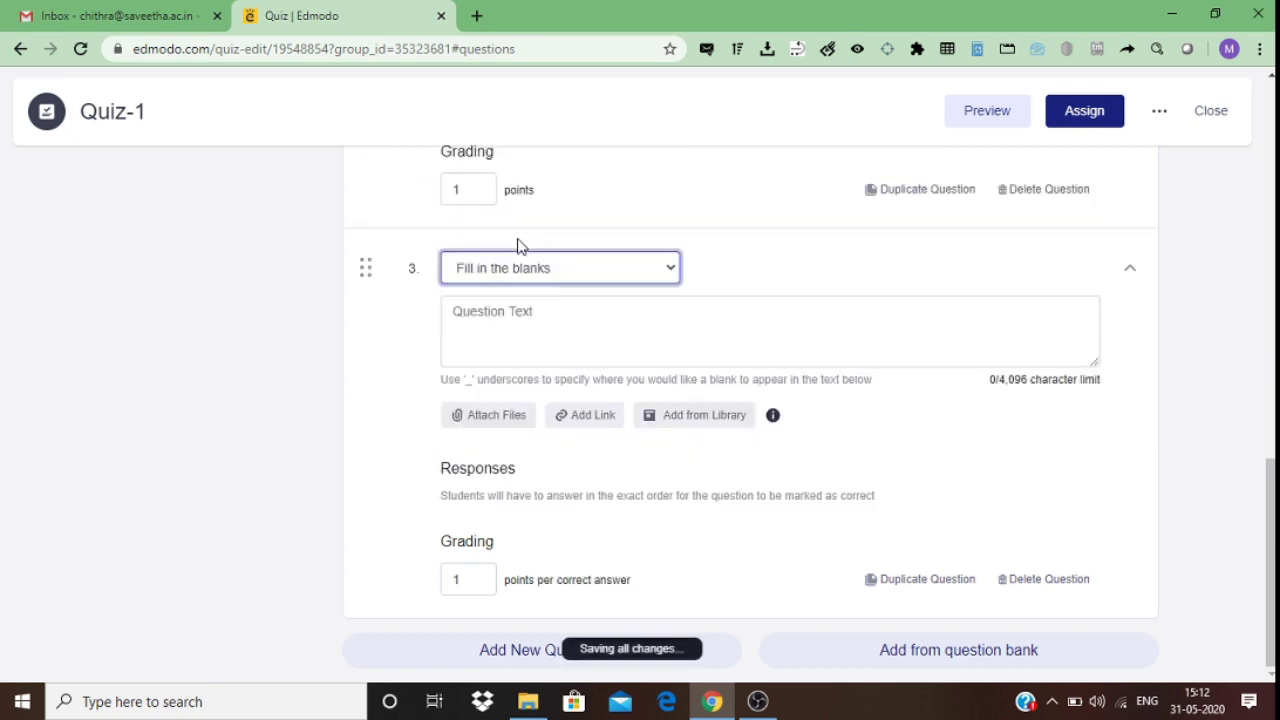
- Enter the third question's text as "Edmodo is one of the" followed by a blank made of underscores
left_click(505, 308)
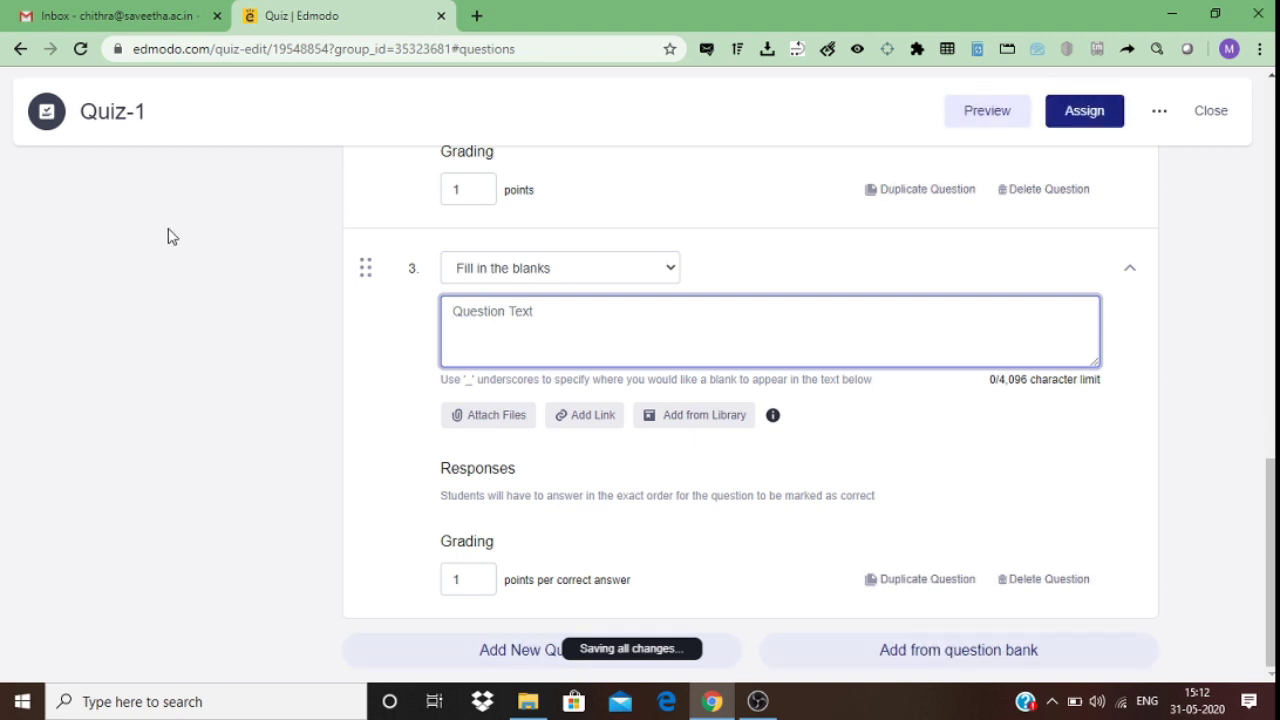
type("Edmo")
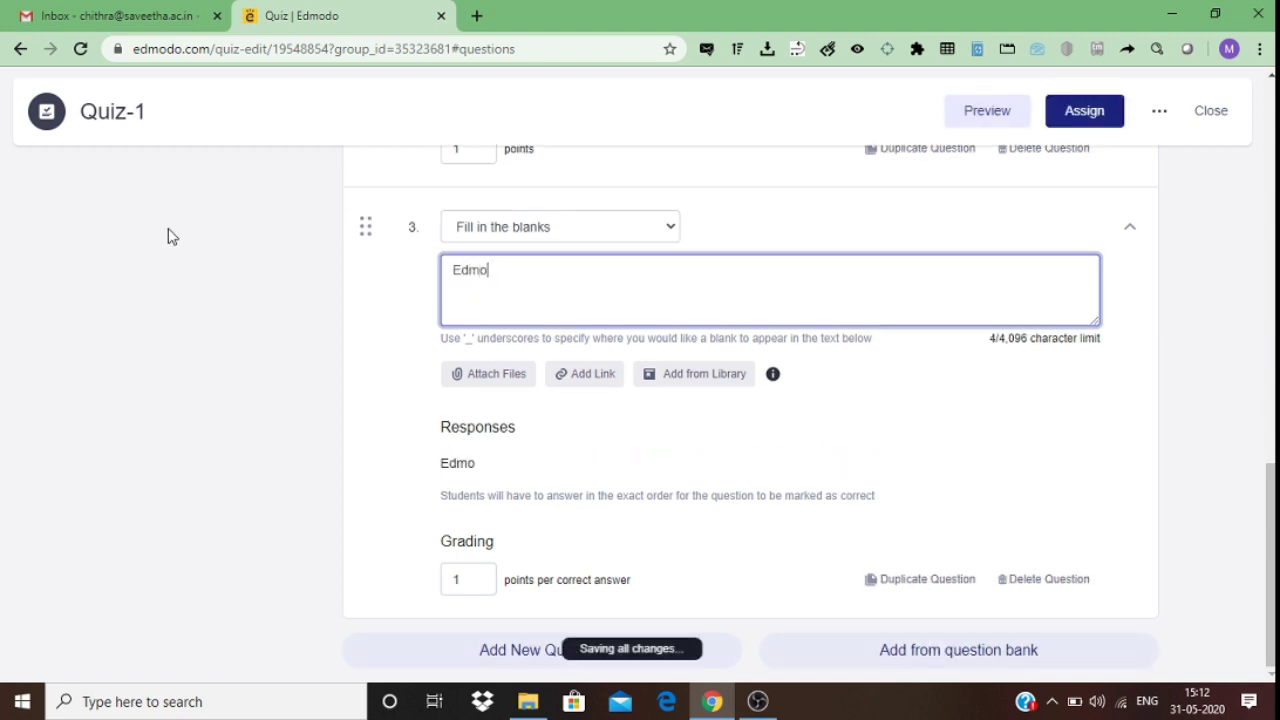
type("do is one ")
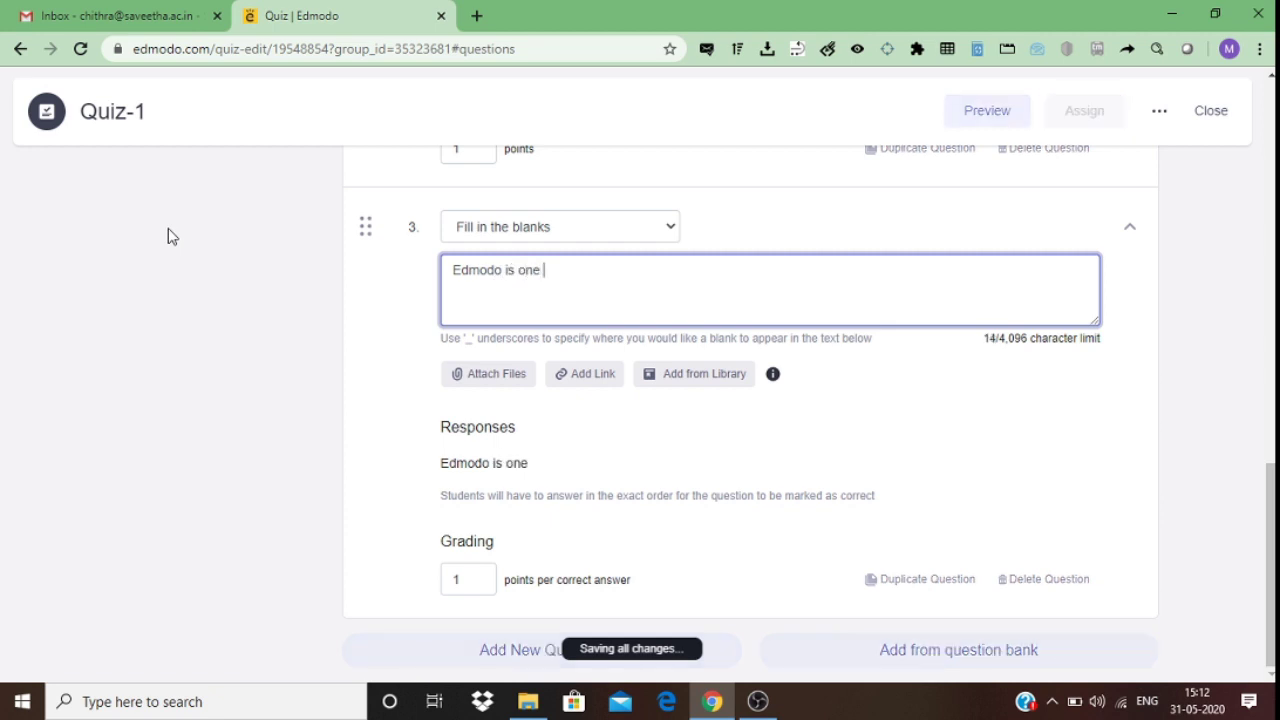
type("of the ")
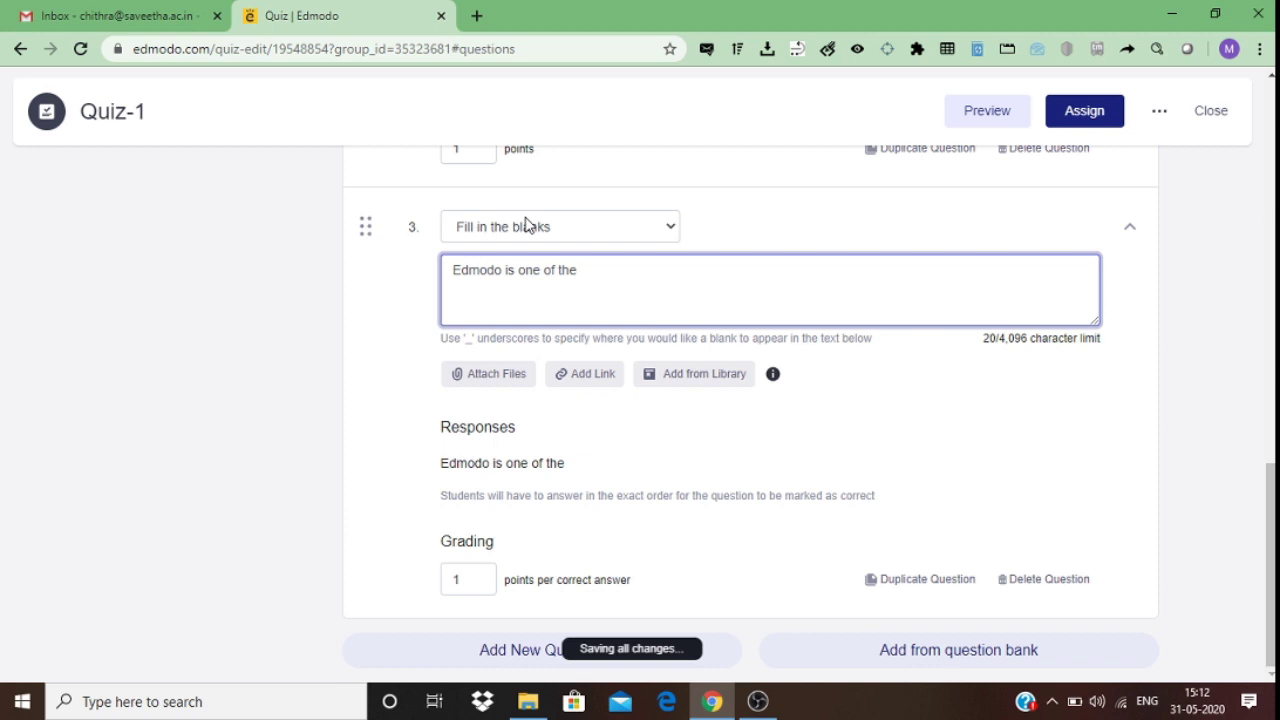
type("_____________")
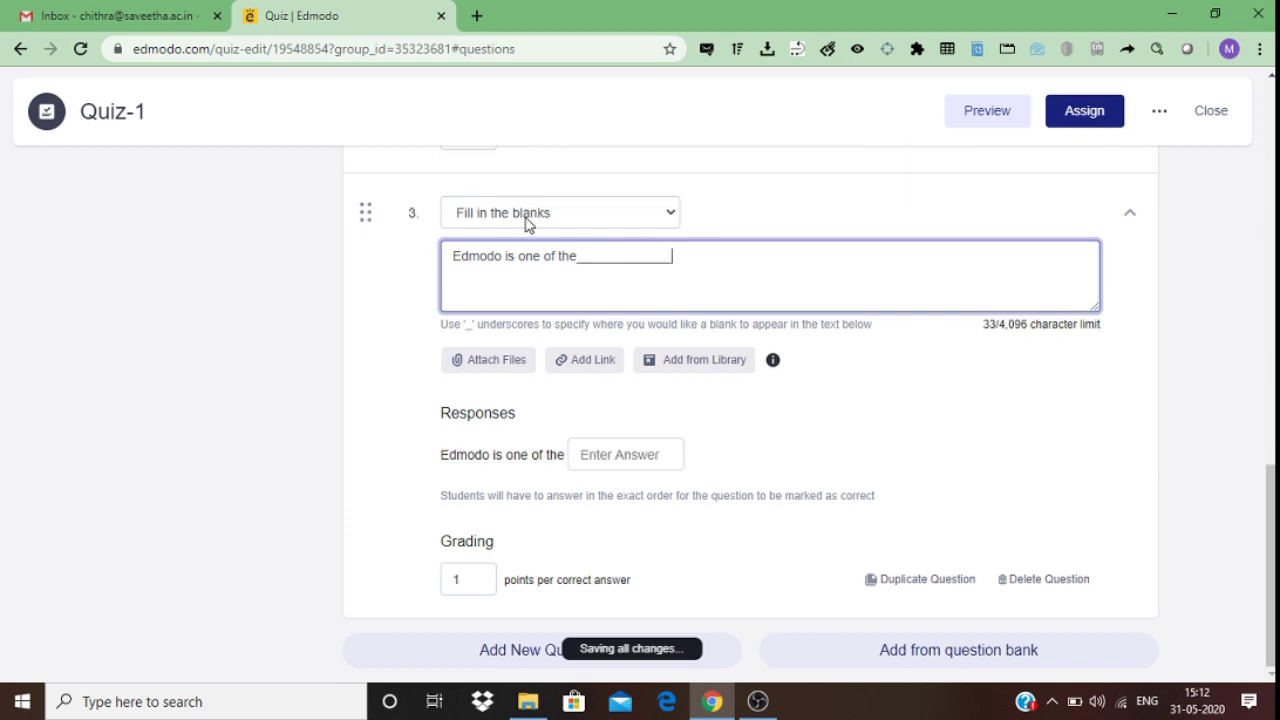
- Set the answer for the third question's blank to LMS, keeping 1 point per correct answer
left_click(606, 462)
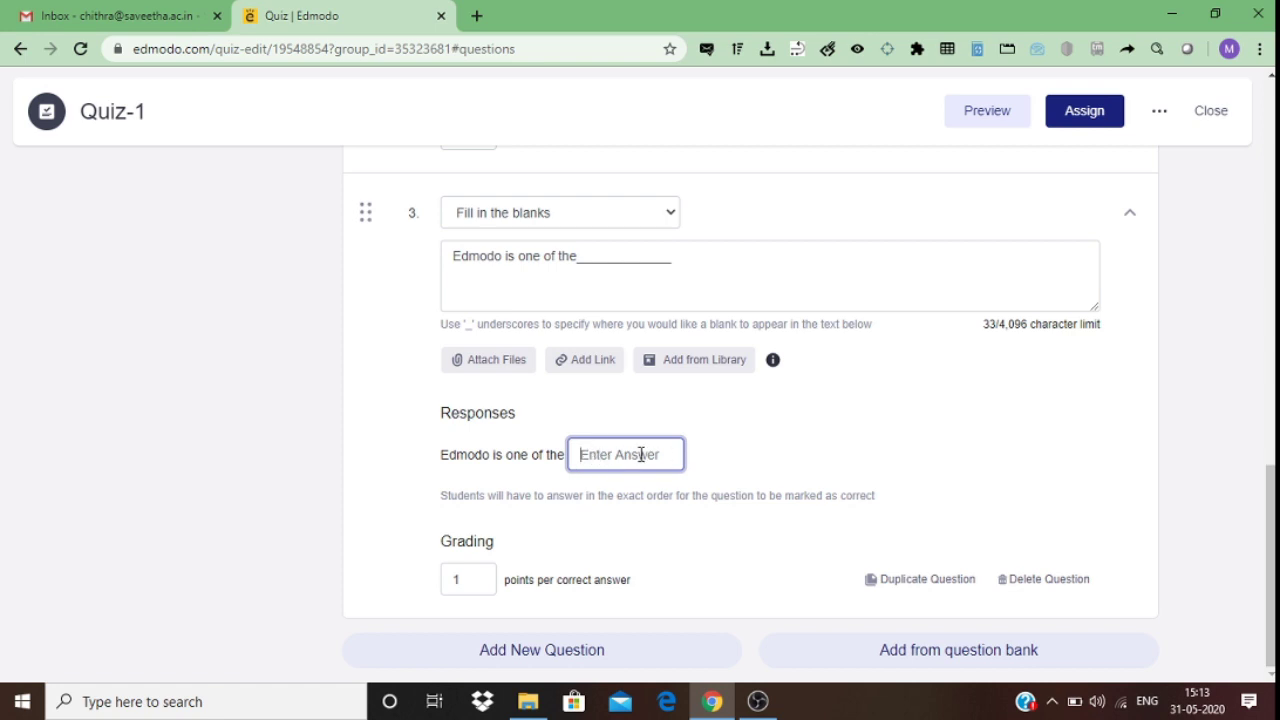
type("LMS")
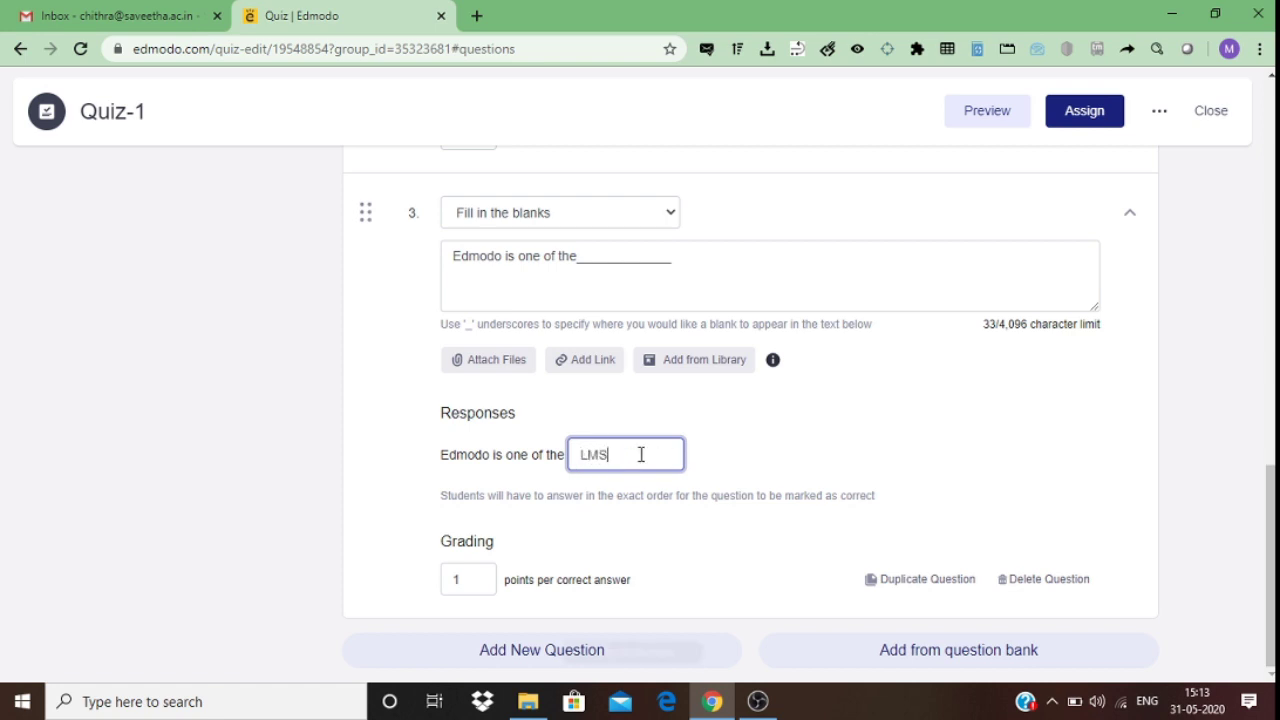
left_click(475, 581)
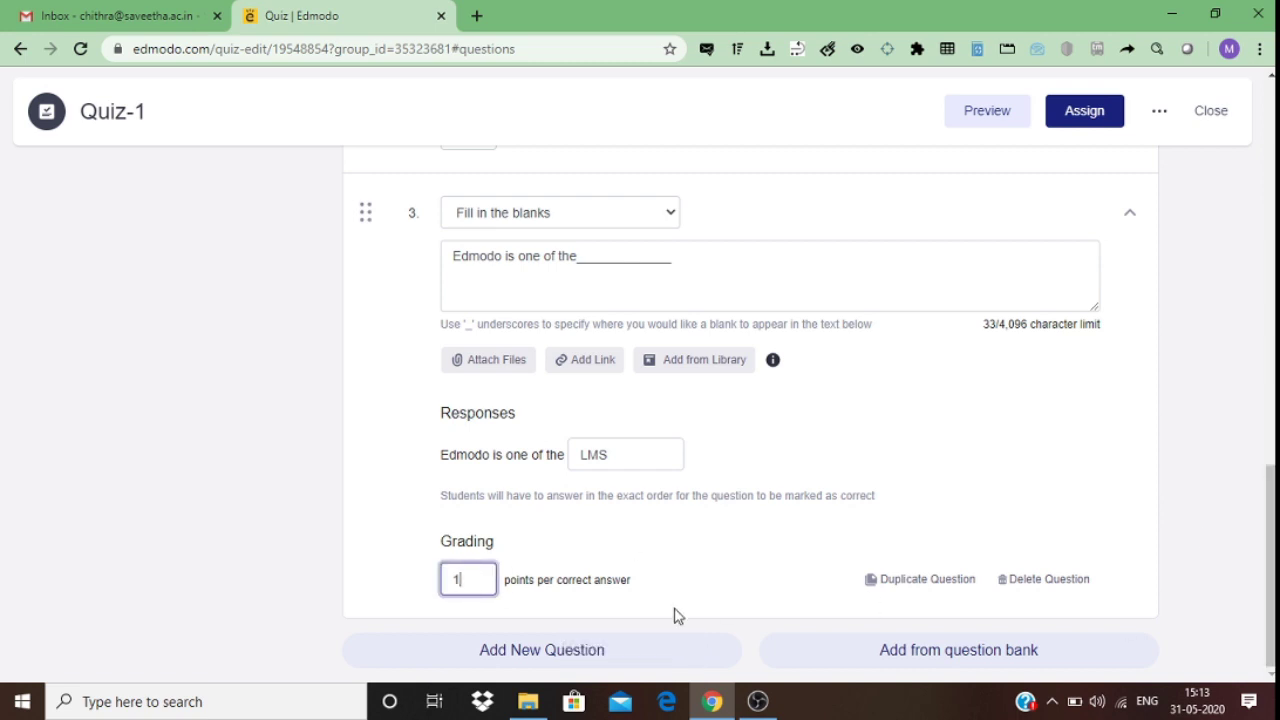
- Add the matching question on load impedance and reflection coefficient from the question bank, and expand it to review its responses and grading
left_click(955, 650)
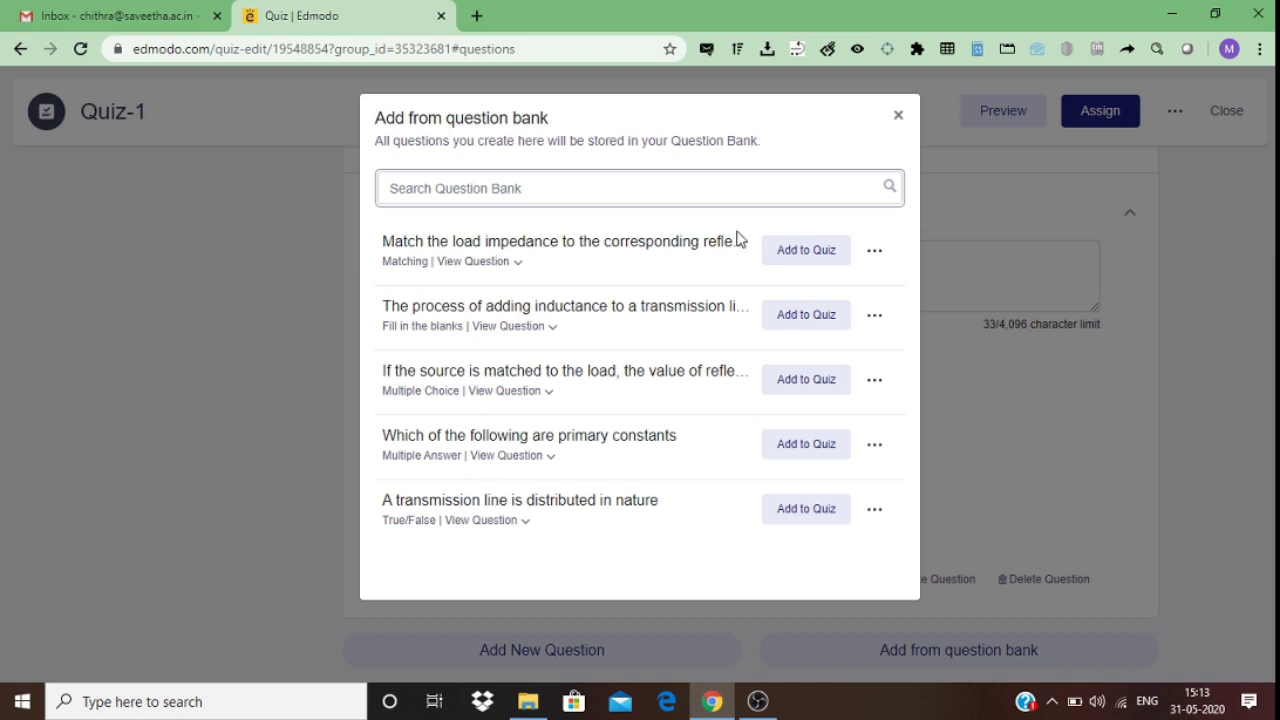
left_click(786, 251)
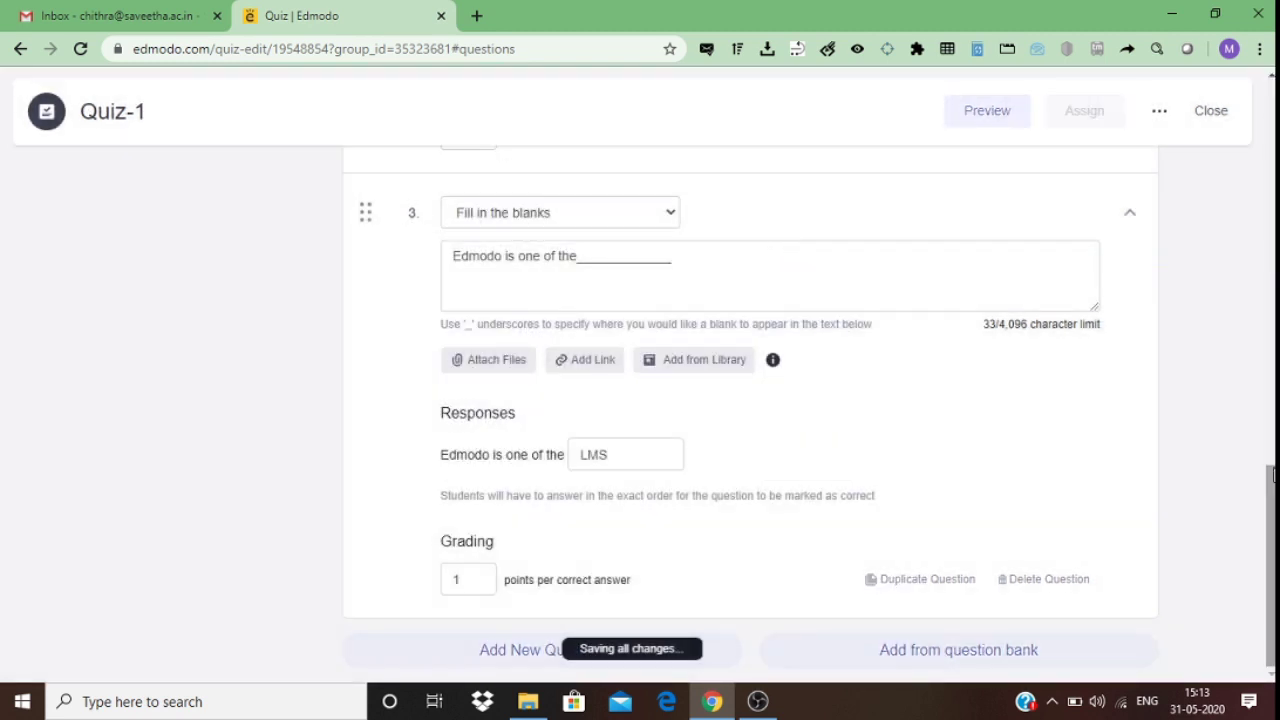
scroll(1270, 480, "down", 2)
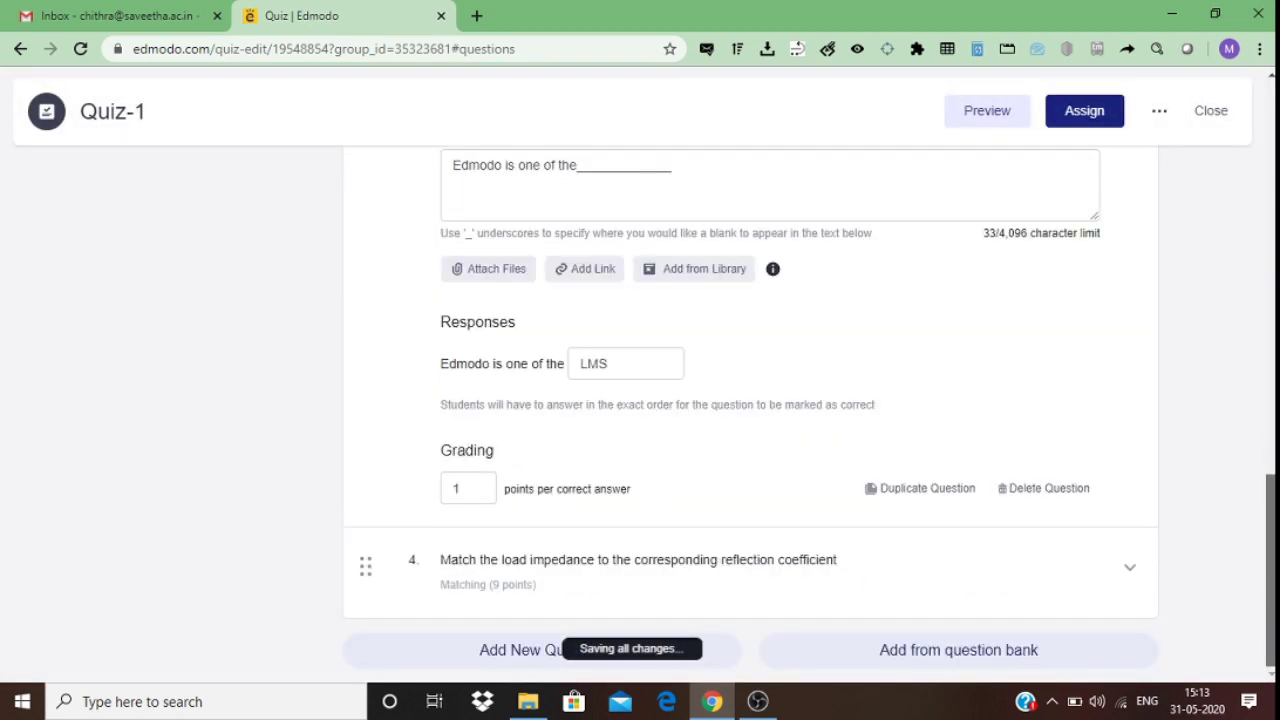
left_click(1146, 570)
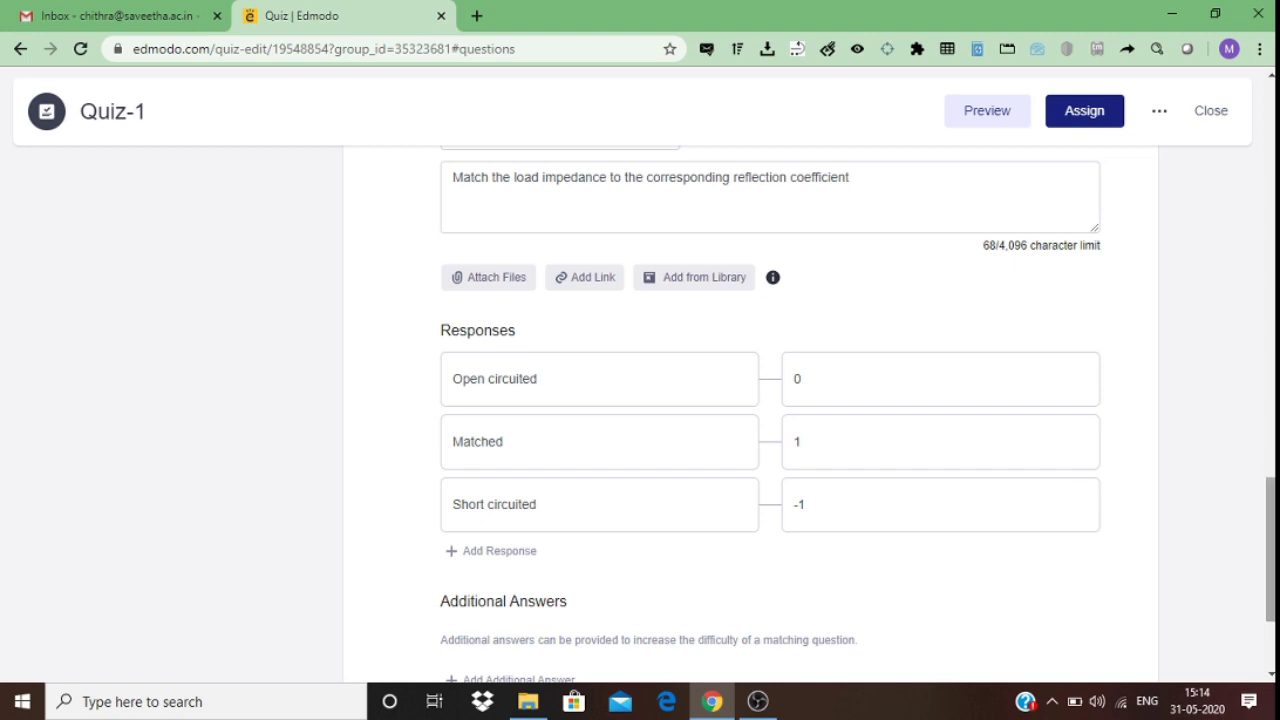
scroll(1005, 585, "down", 2)
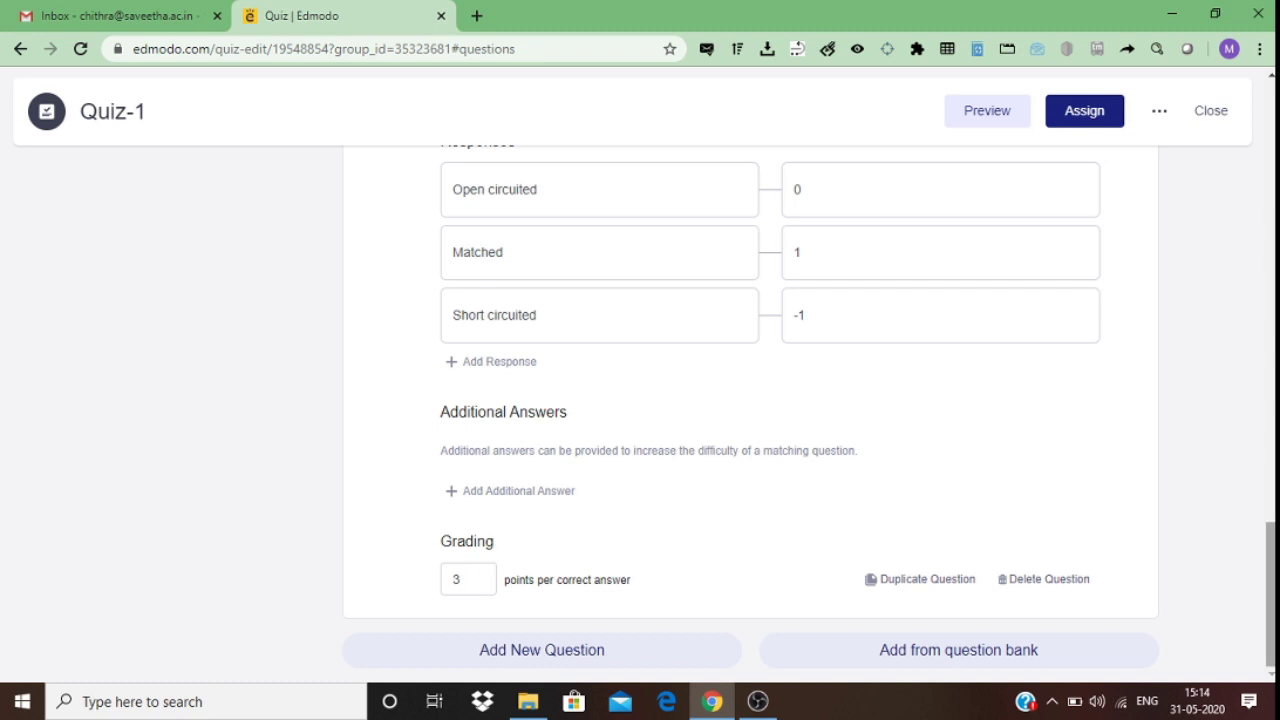
left_click_drag(1270, 595, 1270, 152)
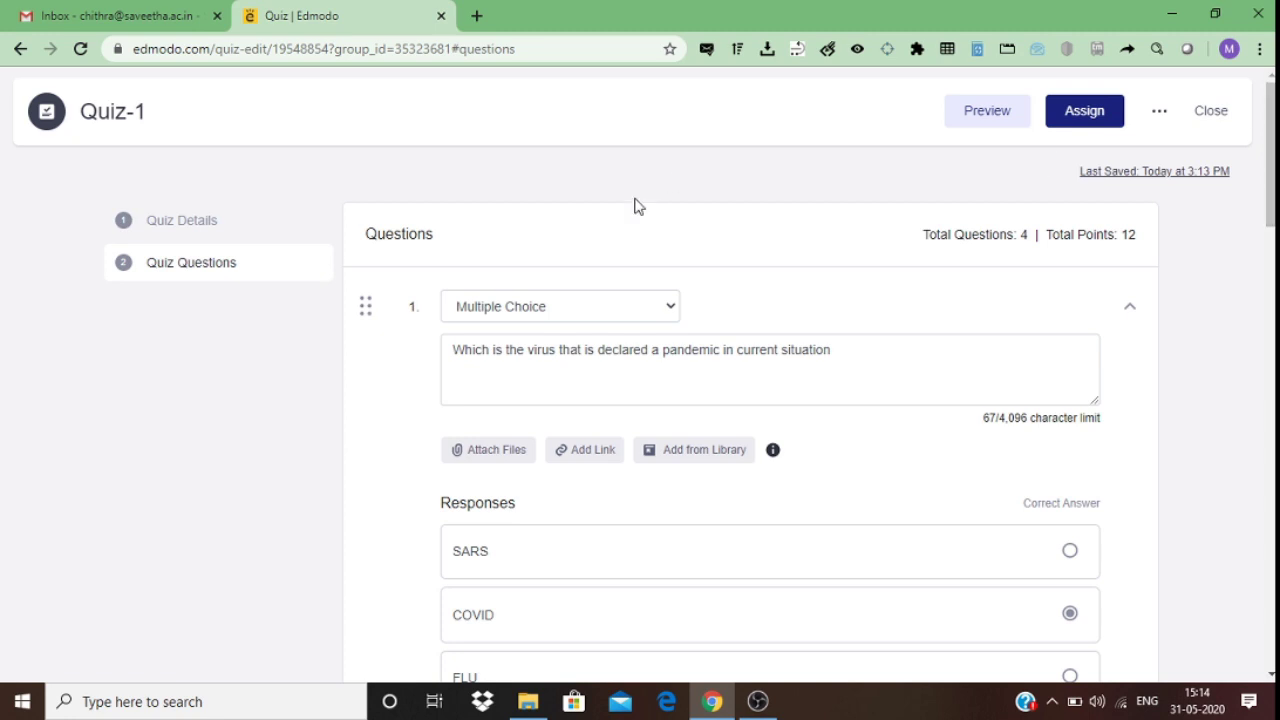
left_click(634, 306)
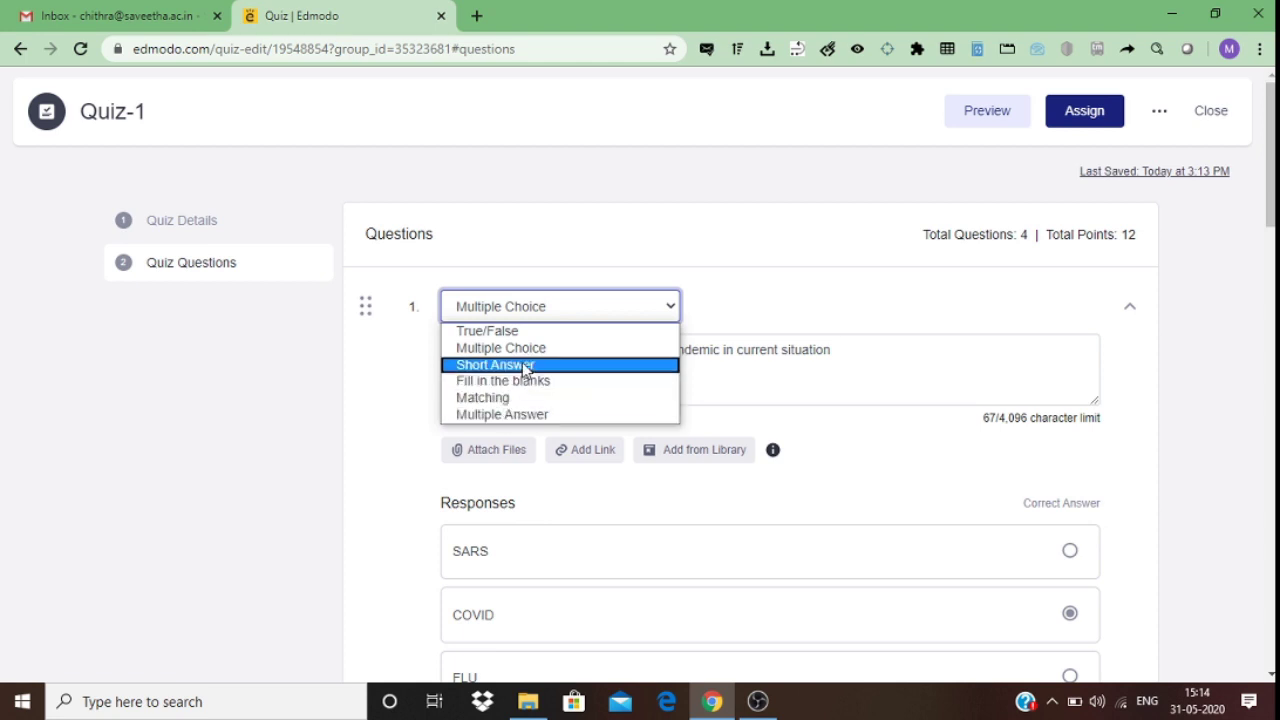
left_click(848, 337)
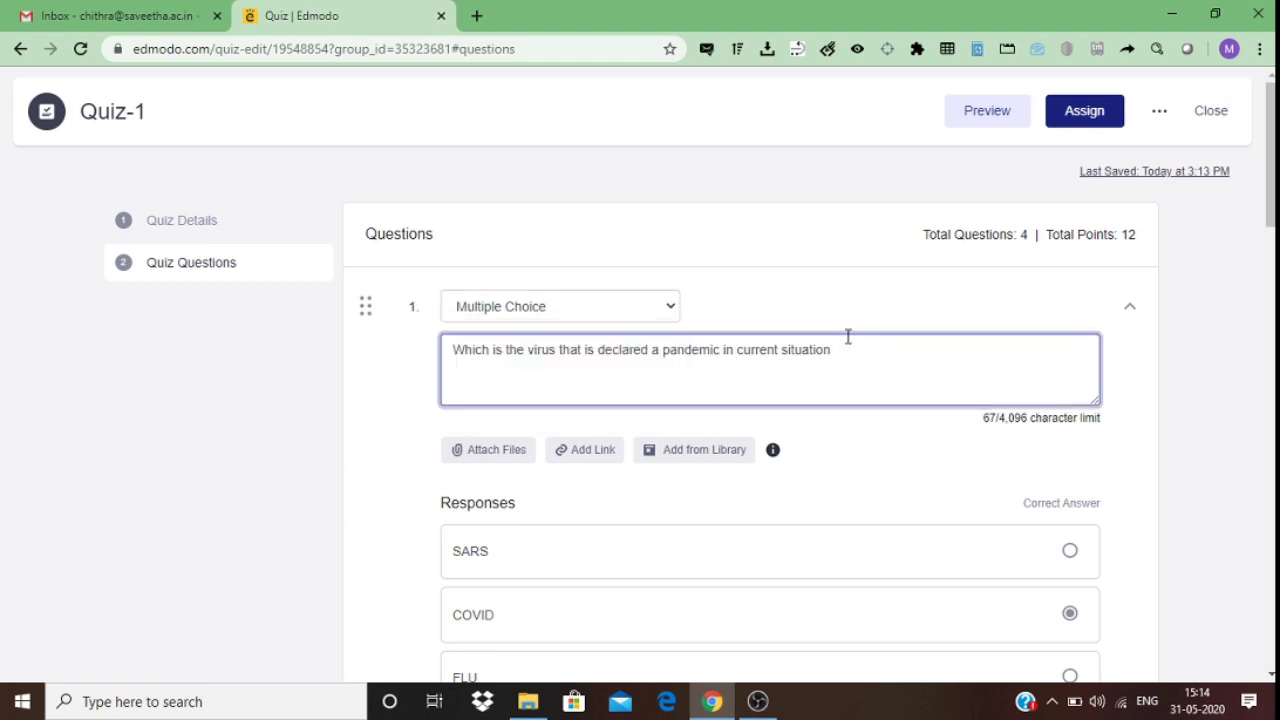
scroll(848, 337, "down", 5)
scroll(848, 337, "up", 5)
- Preview the quiz, answering COVID to question 1 and True to question 2, and continue to question 3
left_click(989, 115)
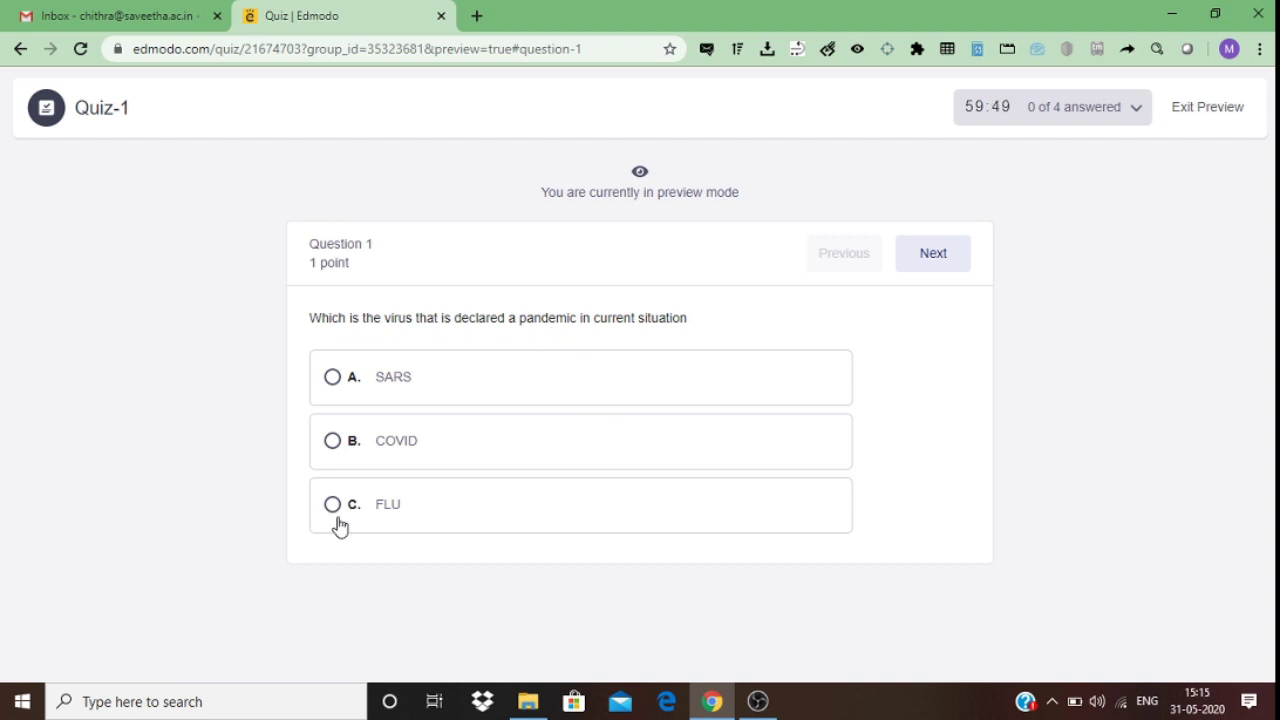
left_click(376, 450)
left_click(922, 250)
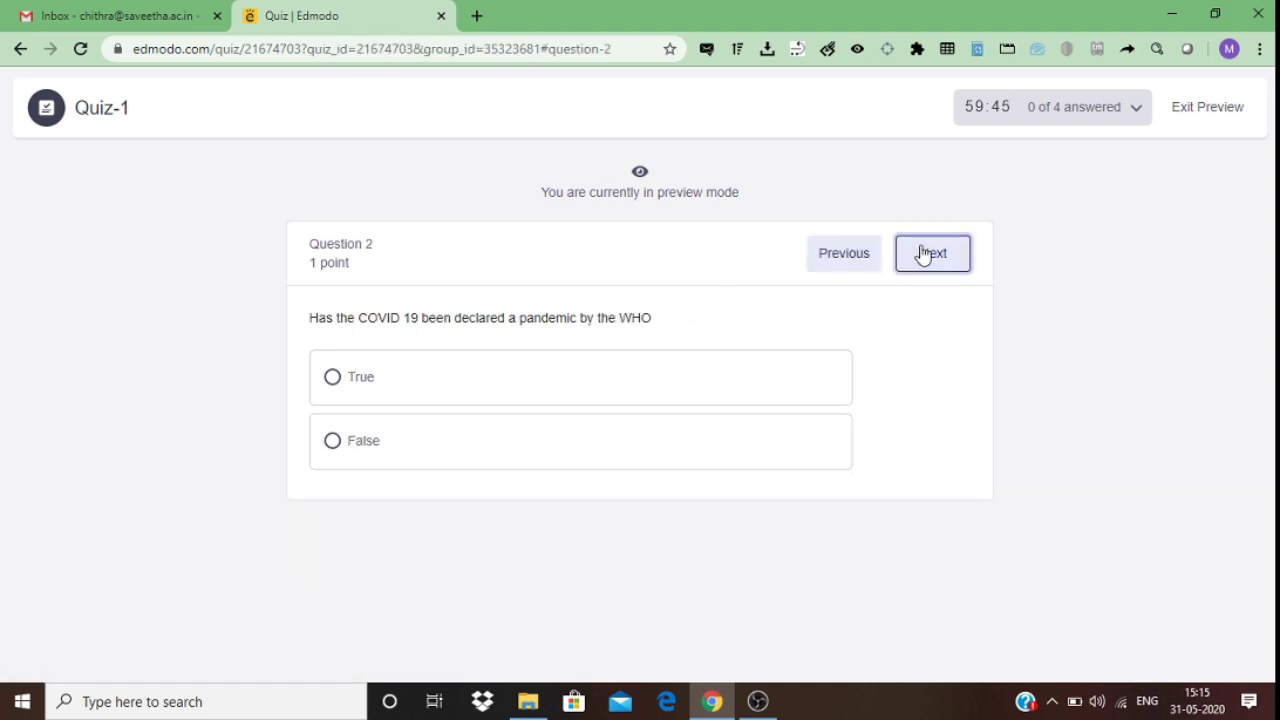
left_click(486, 375)
left_click(929, 256)
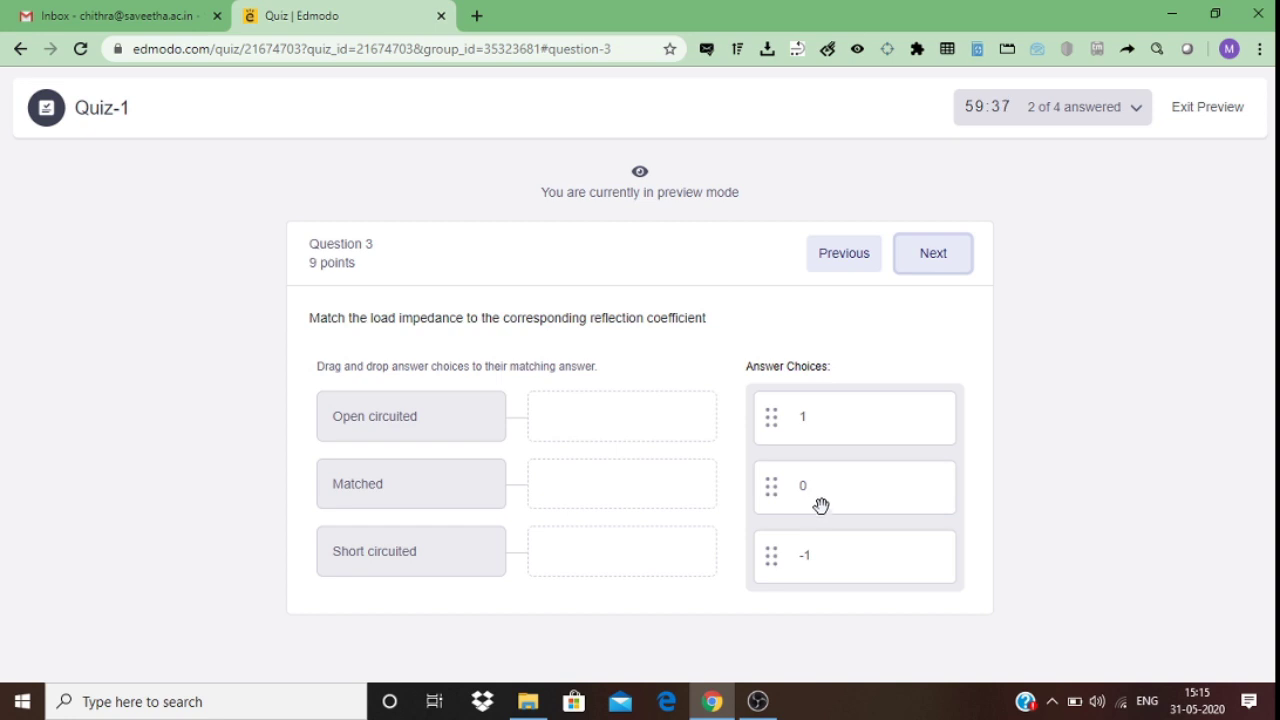
- Match 0 to Matched, 1 to Short circuited and -1 to Open circuited in question 3, and continue to question 4
left_click_drag(820, 491, 641, 487)
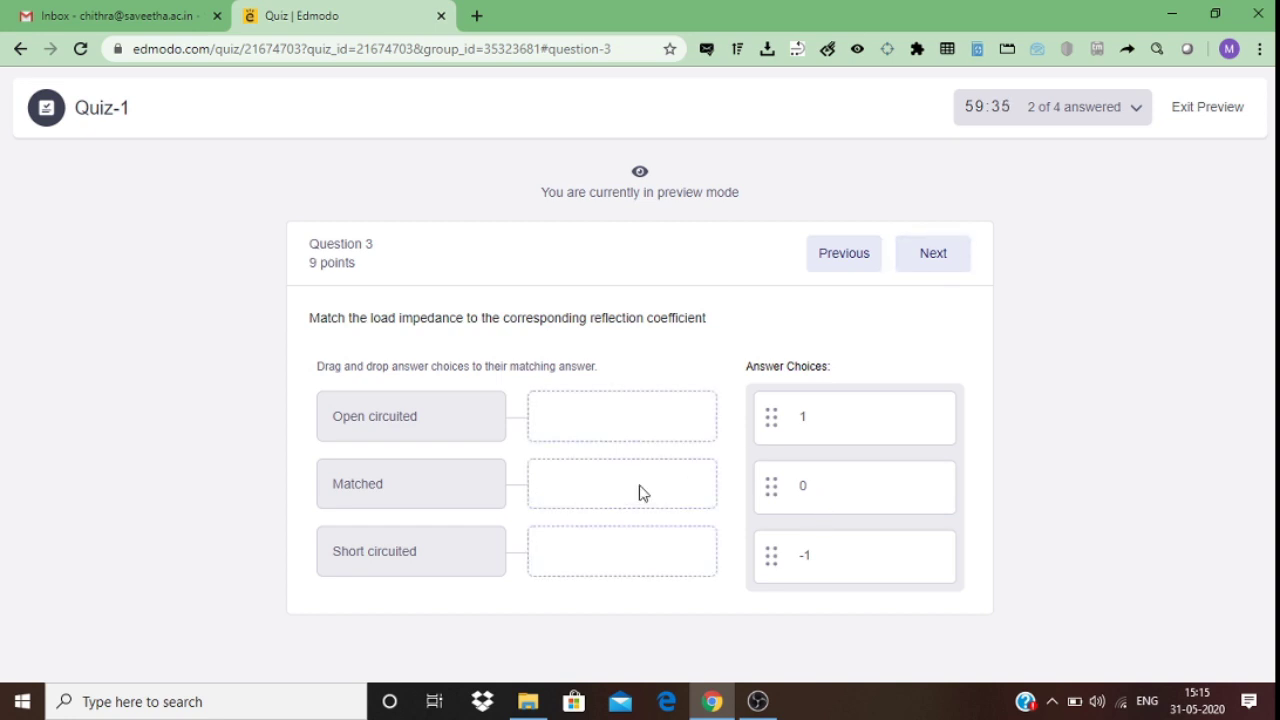
left_click_drag(771, 486, 546, 484)
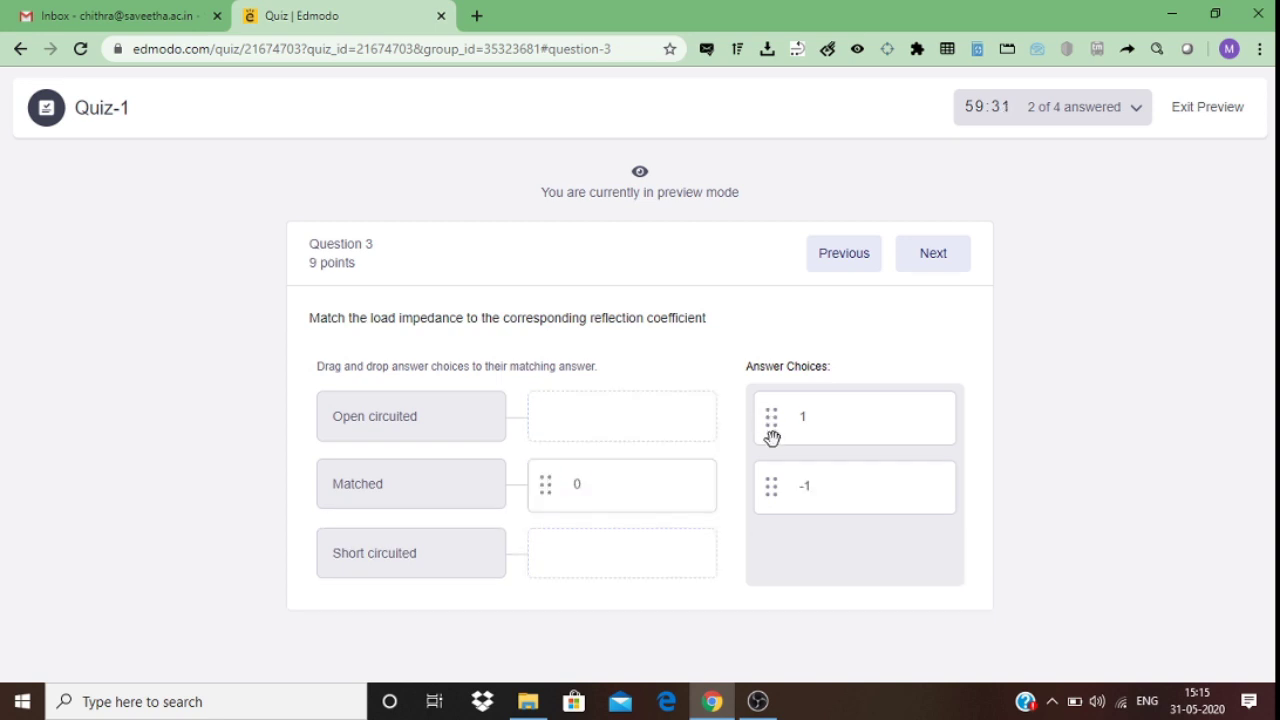
left_click_drag(780, 429, 560, 563)
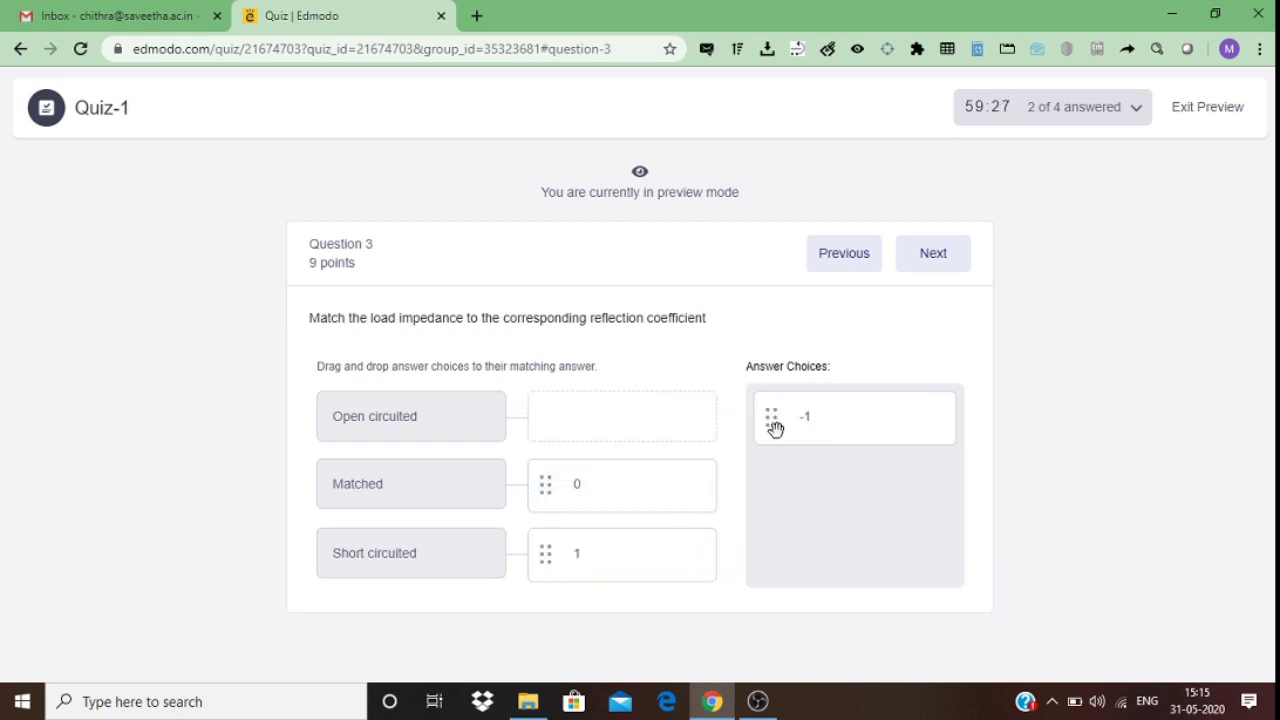
left_click_drag(770, 425, 551, 437)
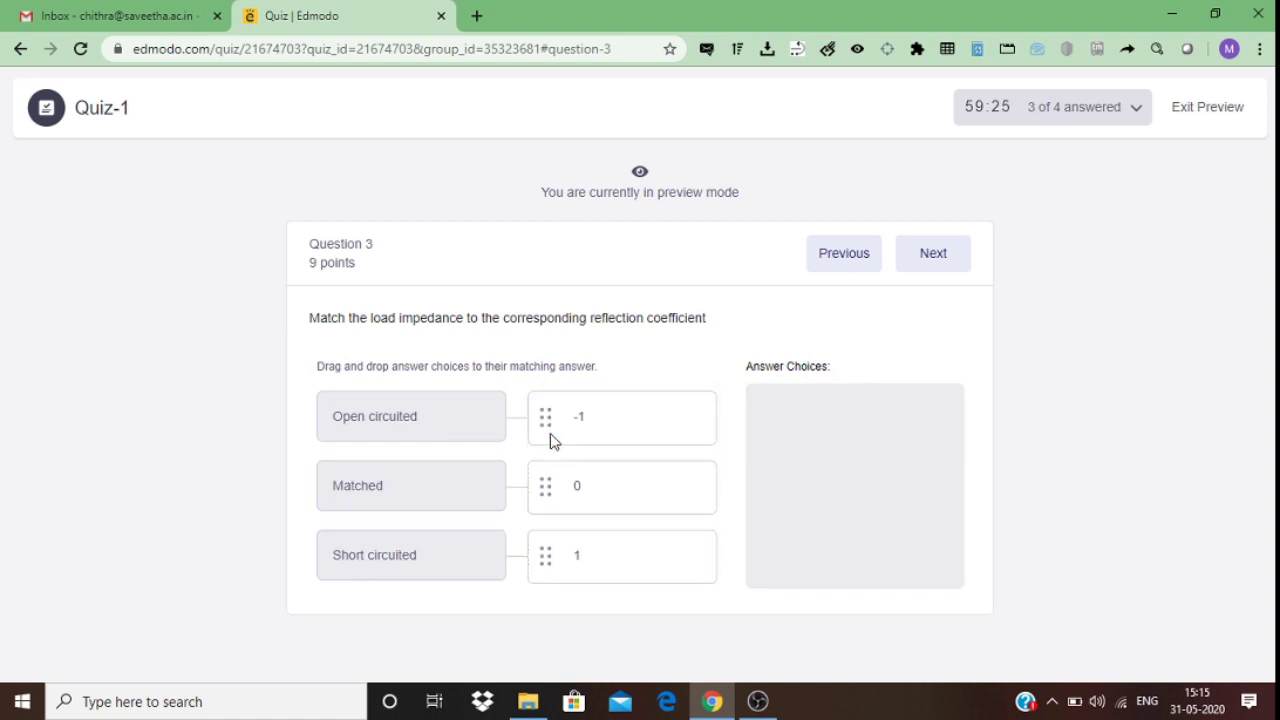
left_click(946, 276)
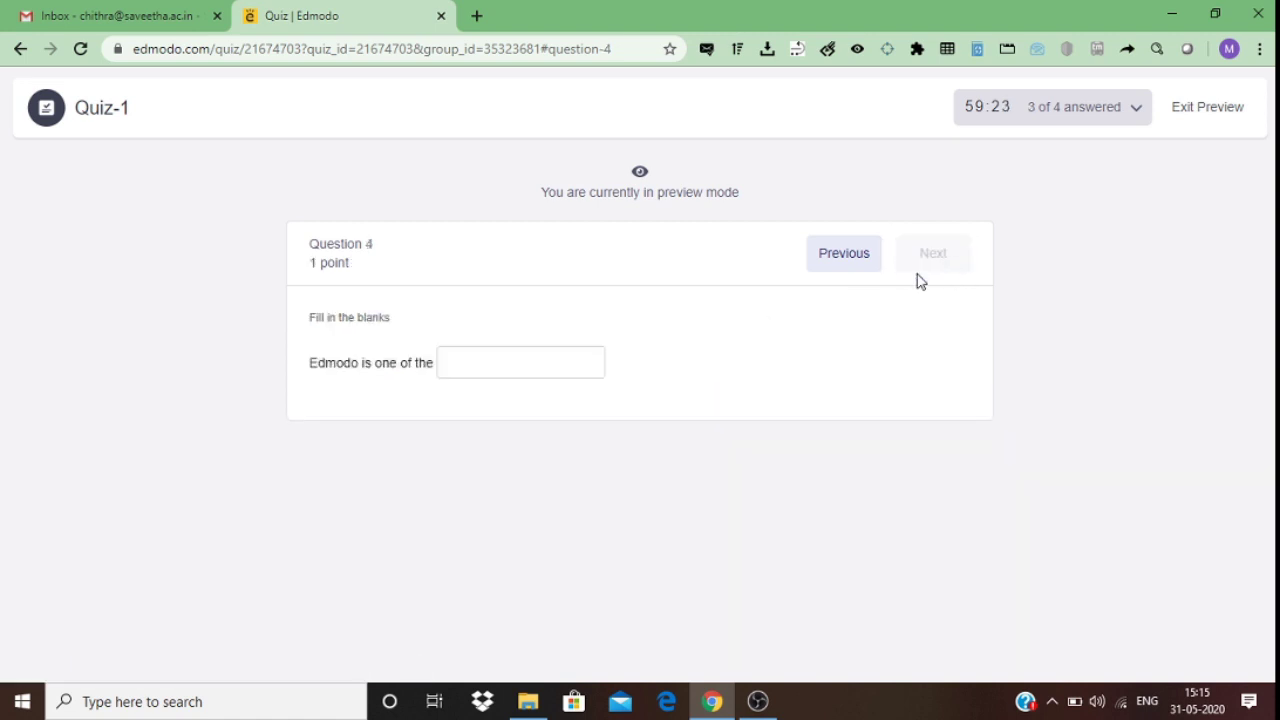
- Answer question 4's blank with LMS, check the answered status of all questions, and exit the quiz preview
left_click(563, 366)
type("LMS")
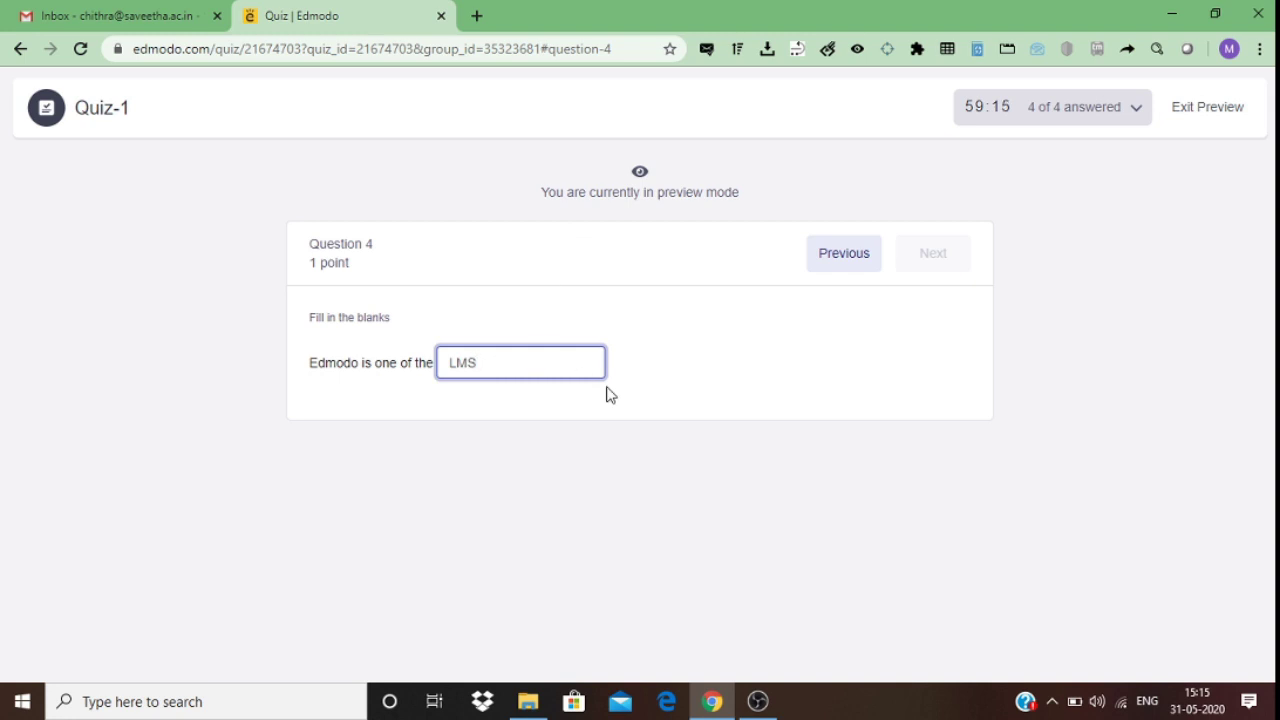
left_click(1118, 112)
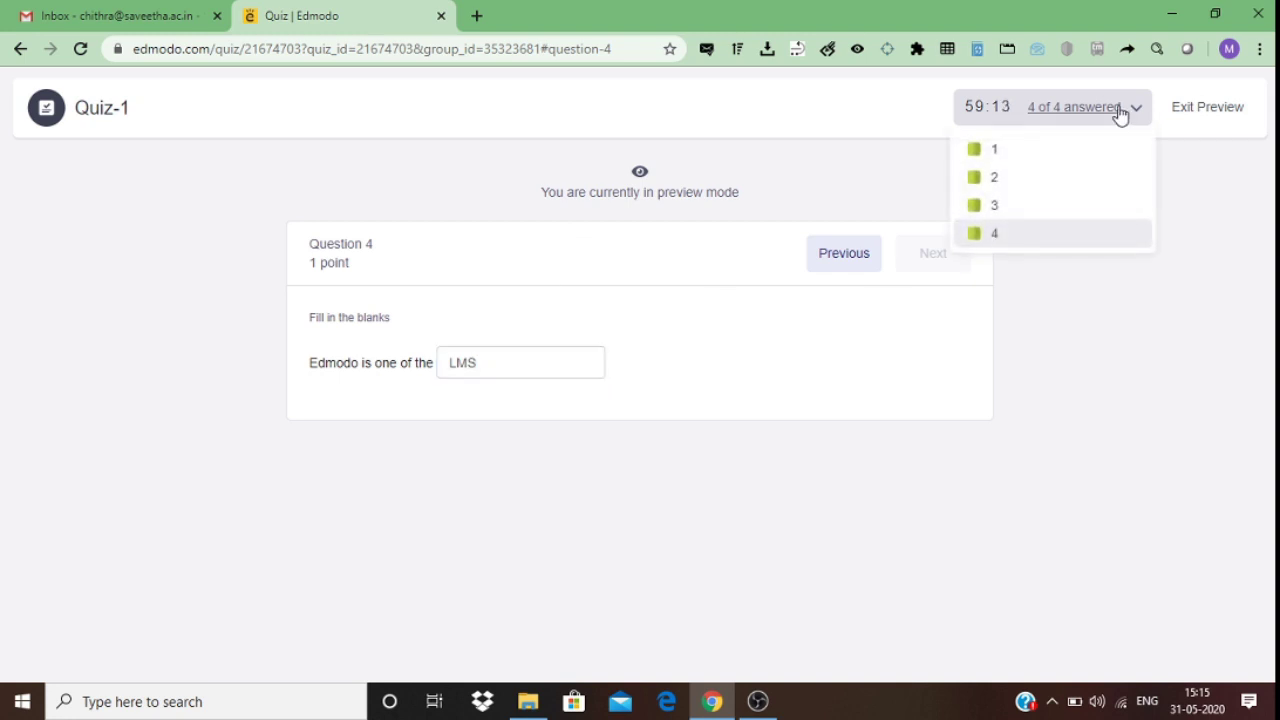
left_click(1138, 110)
left_click(1139, 111)
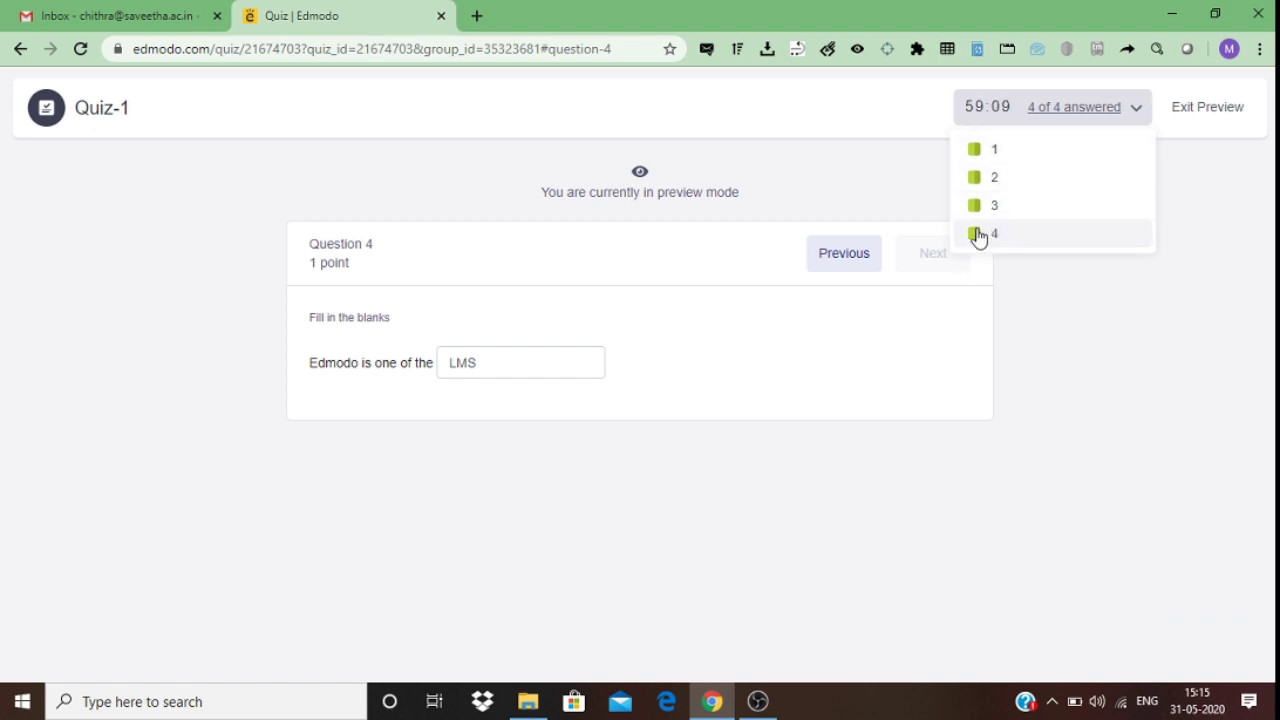
left_click(1174, 352)
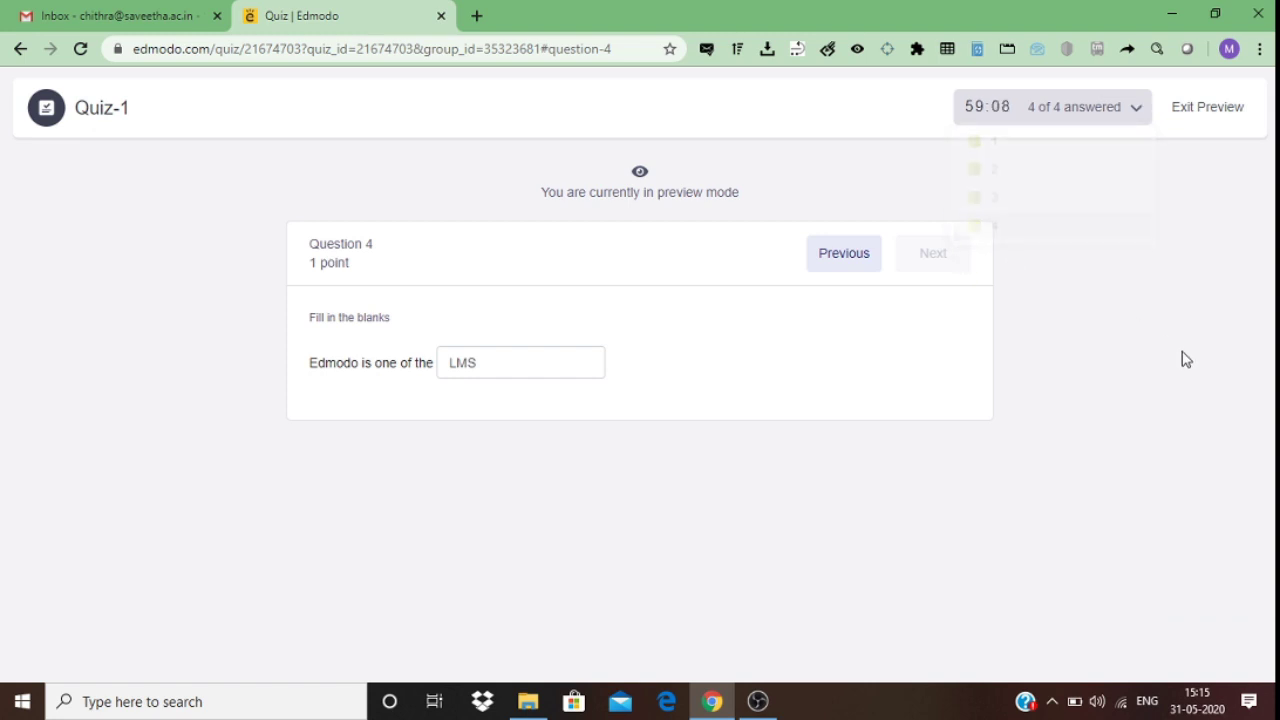
left_click(1221, 112)
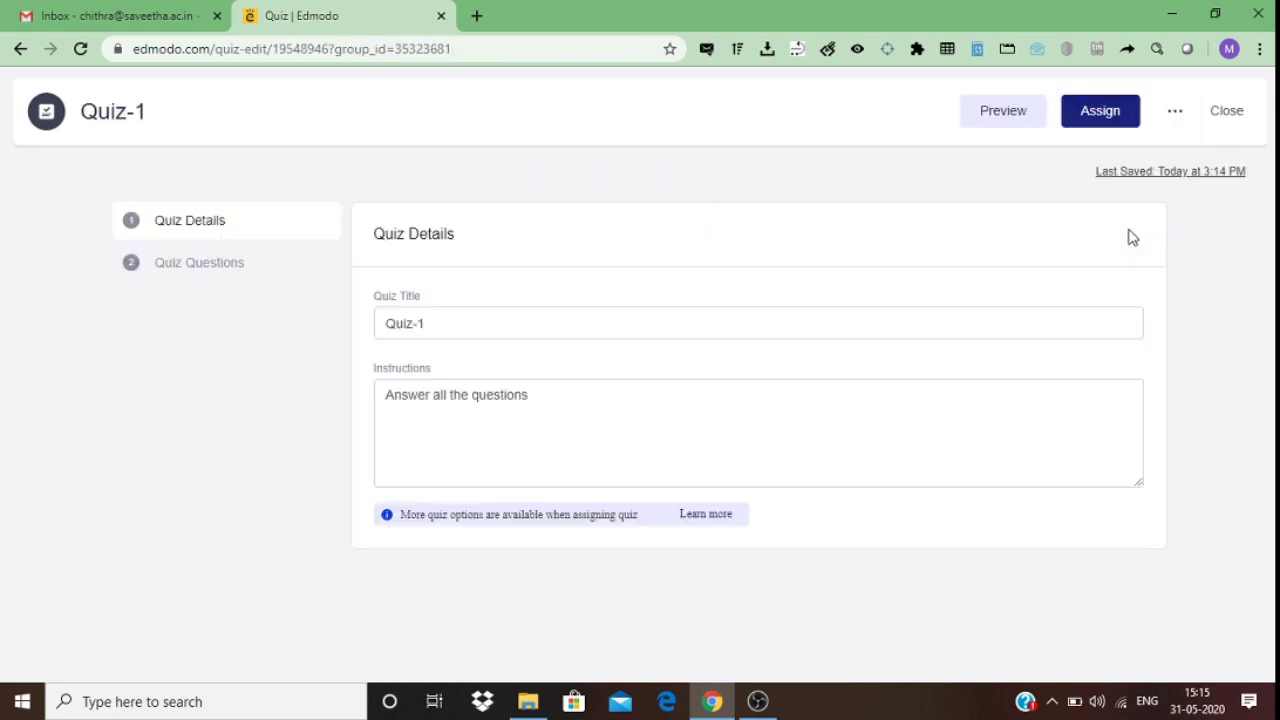
- Examine the additional actions offered for Quiz-1, including Print, Make a Copy and Delete
left_click(1176, 116)
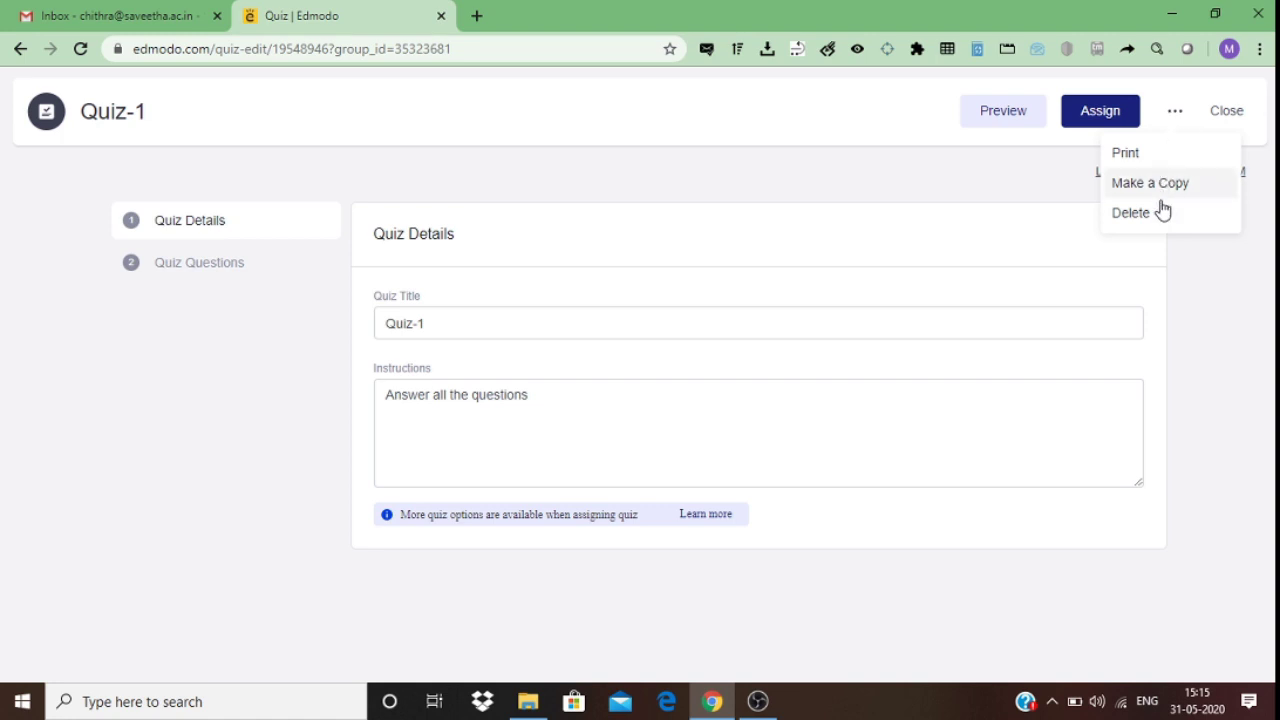
left_click(1148, 158)
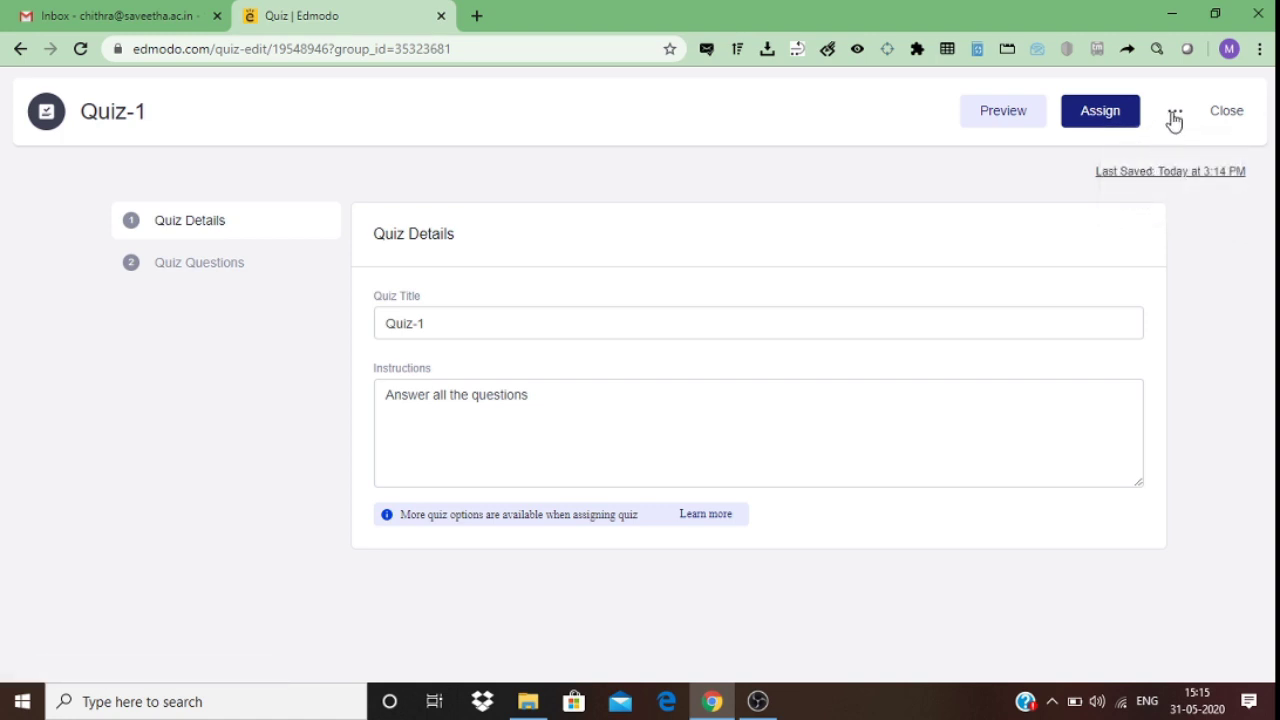
left_click(1172, 117)
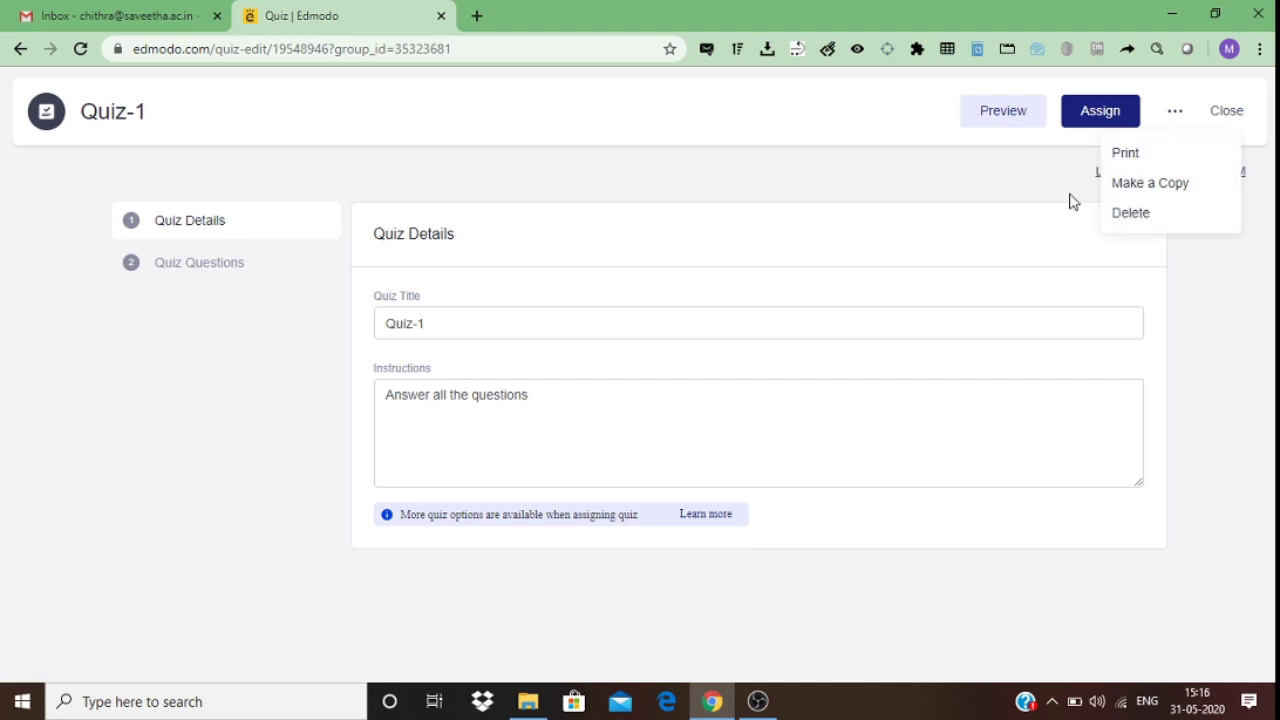
left_click(1037, 197)
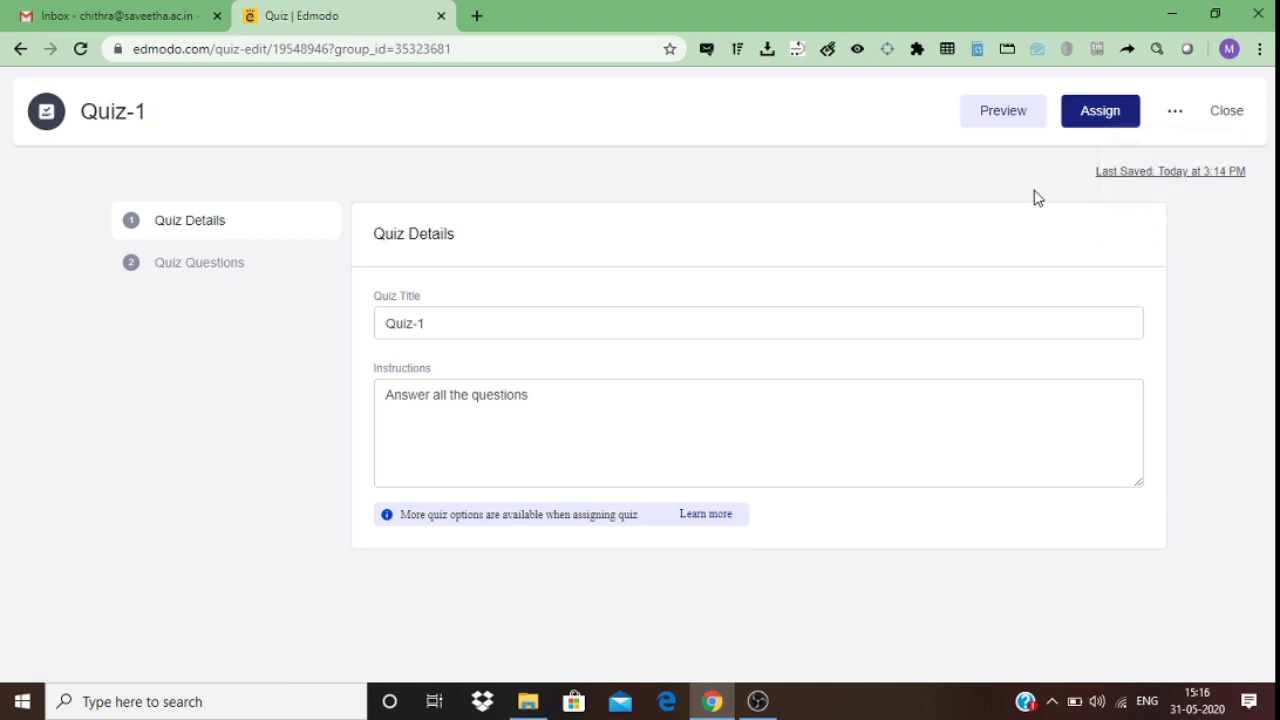
- Start assigning Quiz-1 to the FDP- ICT class and set its due date to 06/01/2020
left_click(1104, 113)
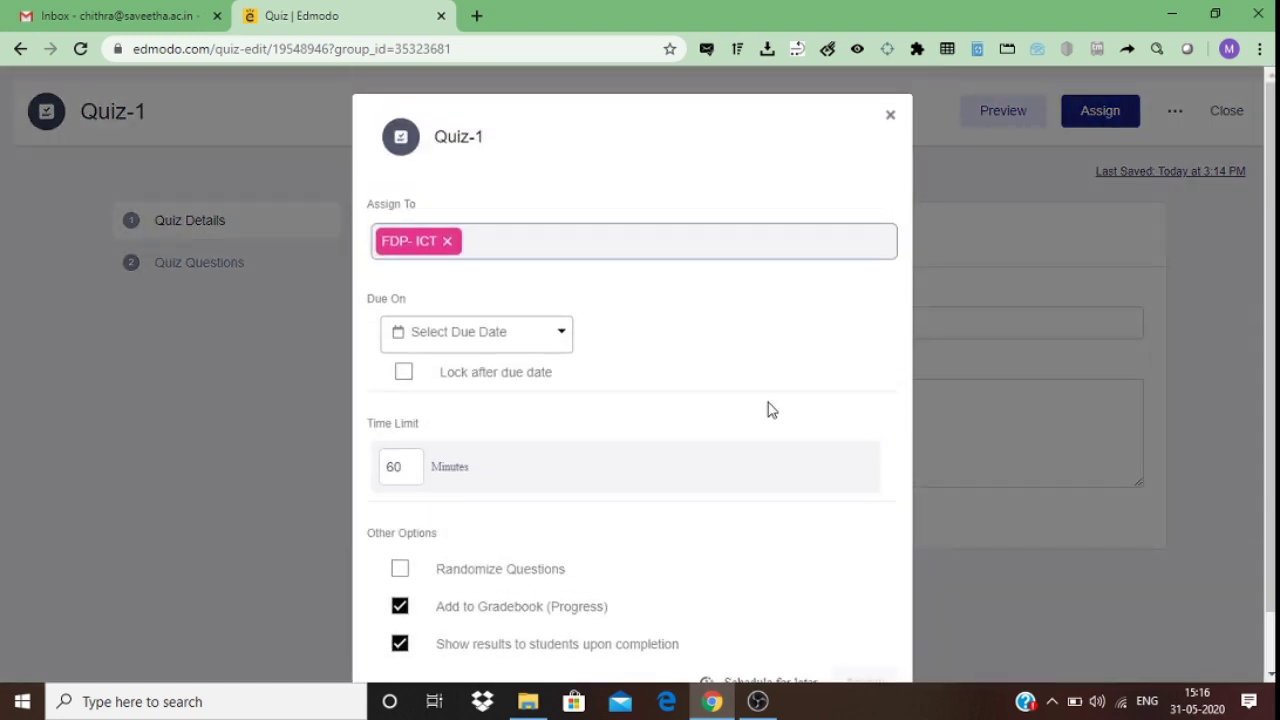
scroll(770, 409, "down", 1)
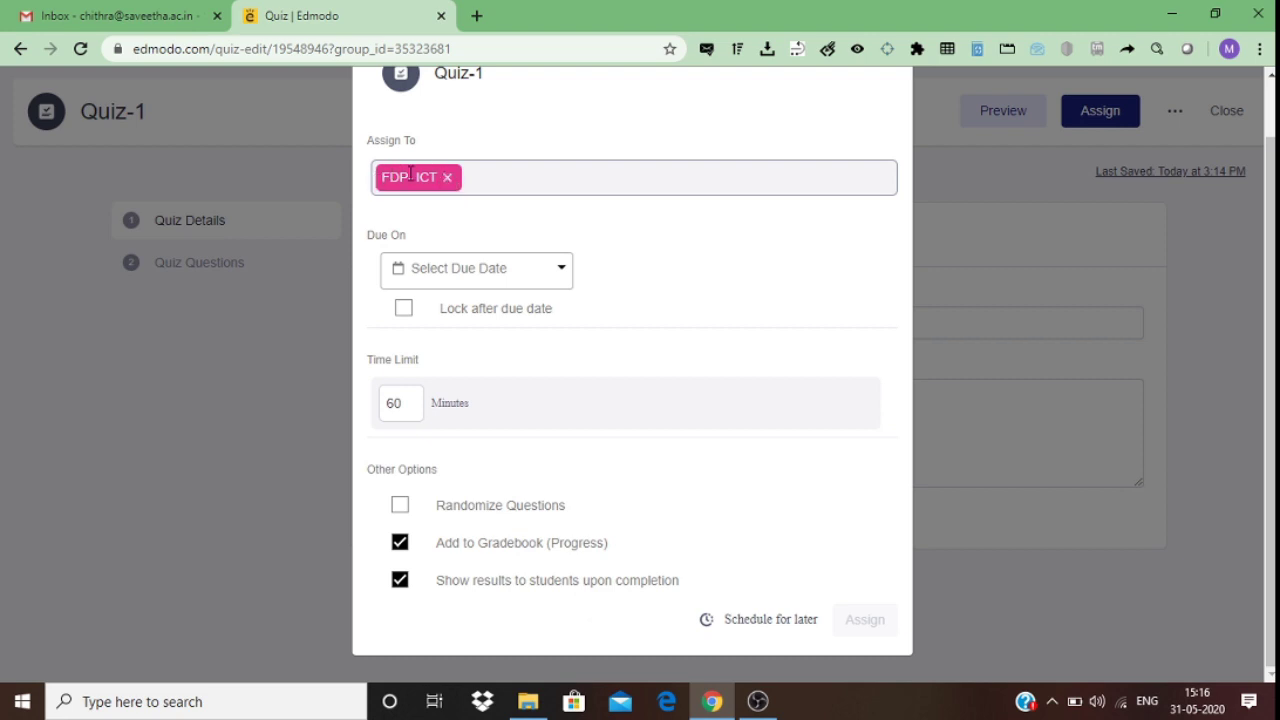
left_click(497, 270)
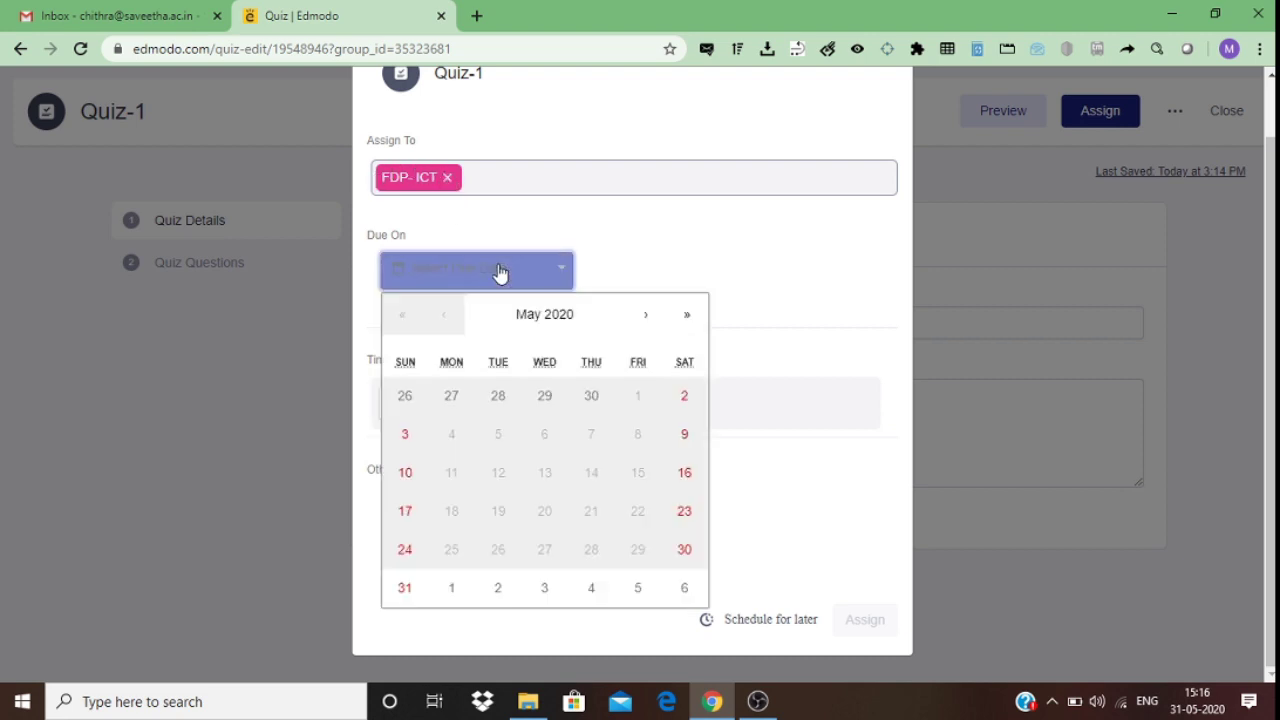
left_click(643, 316)
left_click(440, 405)
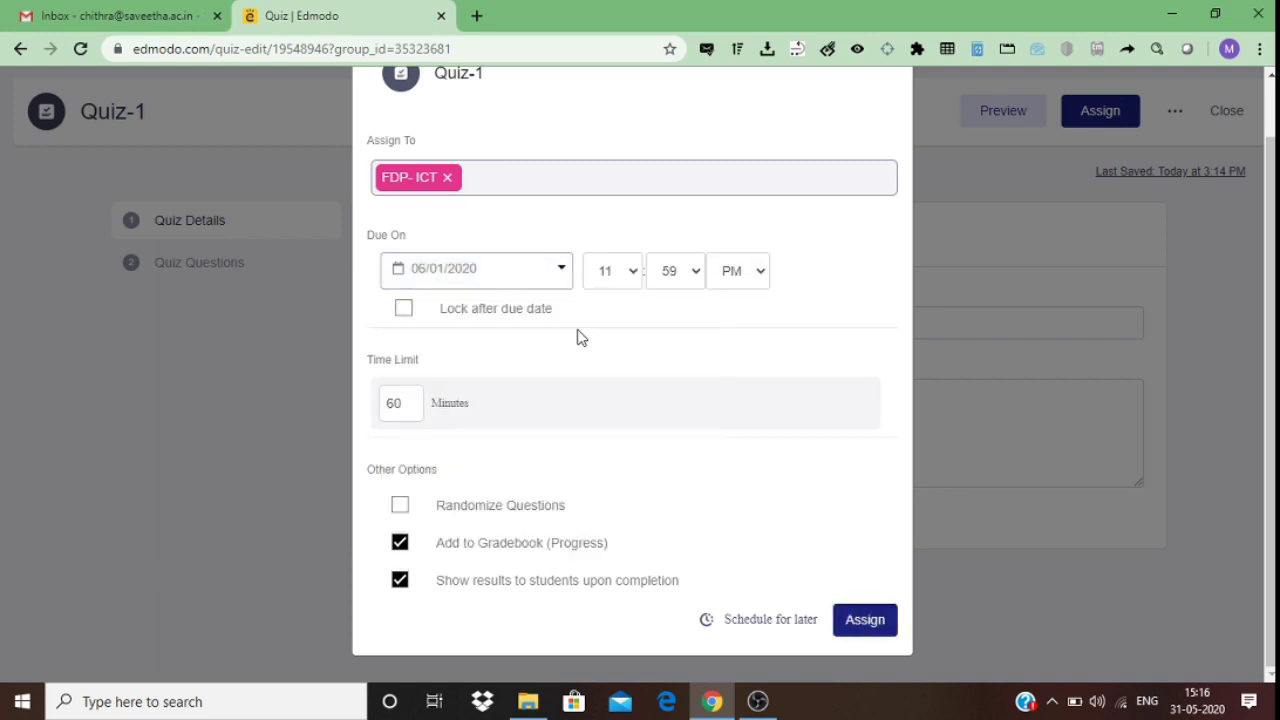
- Set the quiz's due time to 10:00 AM
left_click(604, 272)
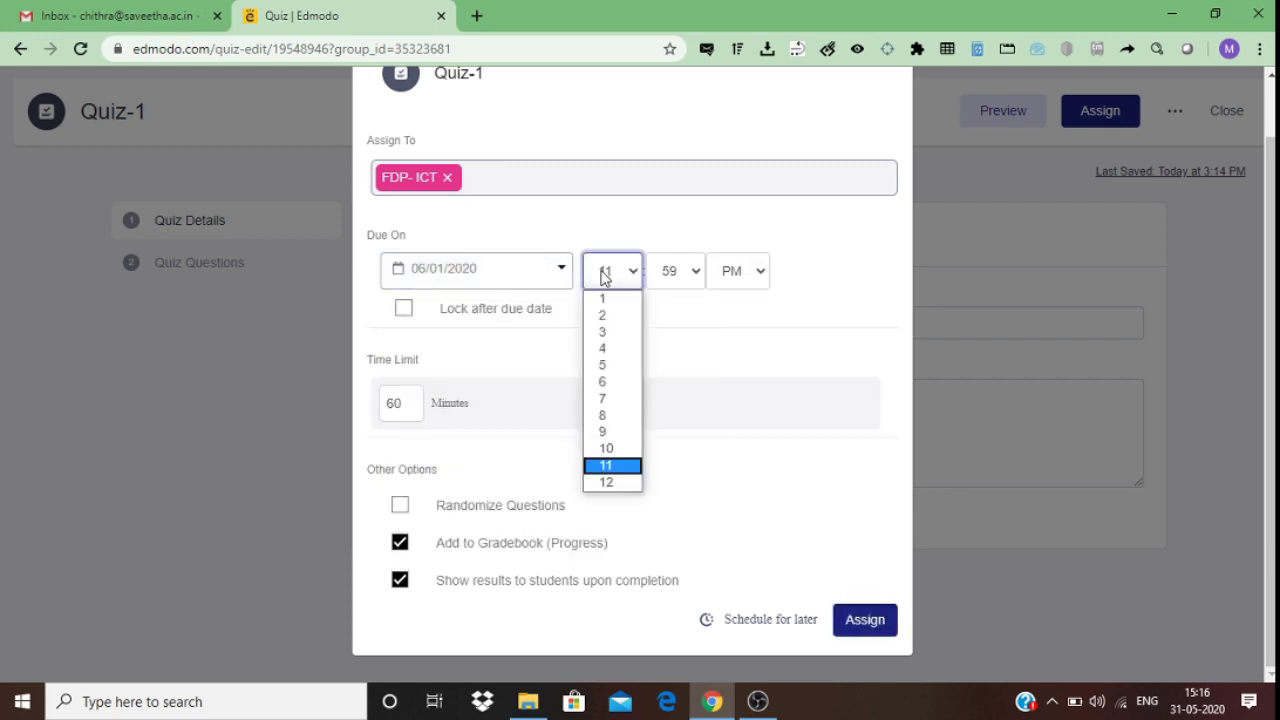
left_click(605, 448)
left_click(692, 271)
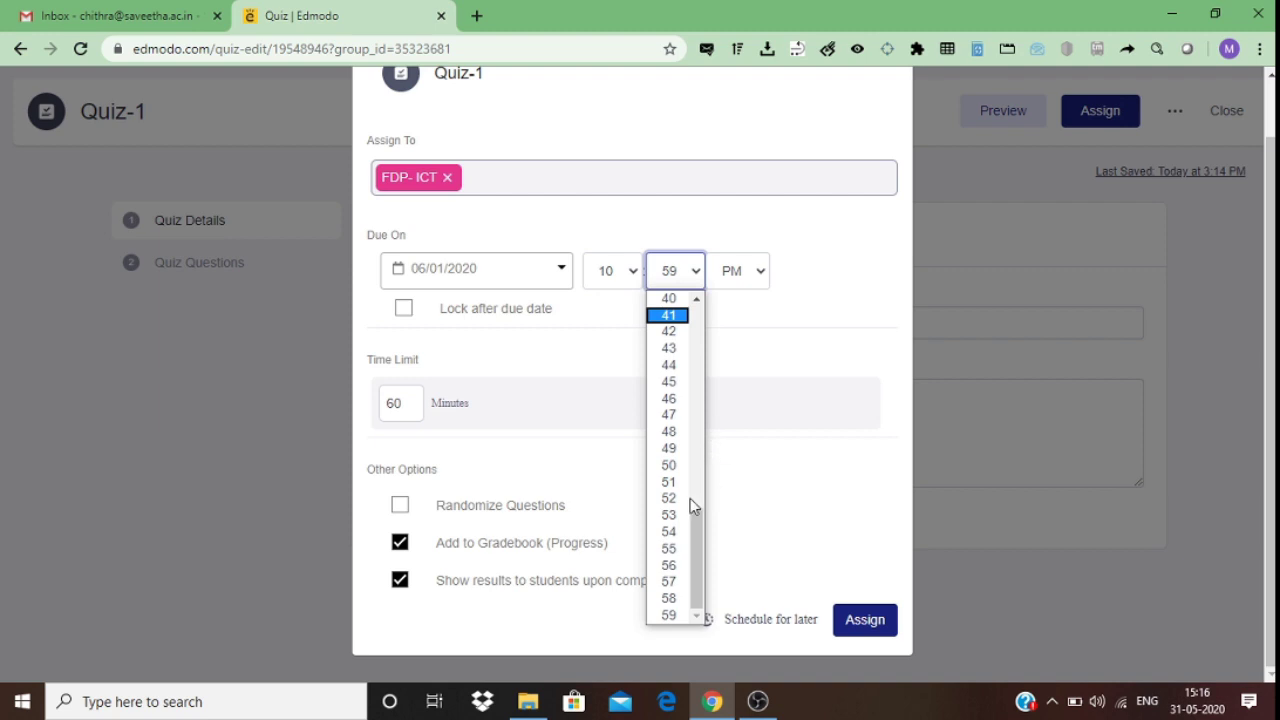
left_click_drag(697, 528, 710, 298)
left_click(667, 298)
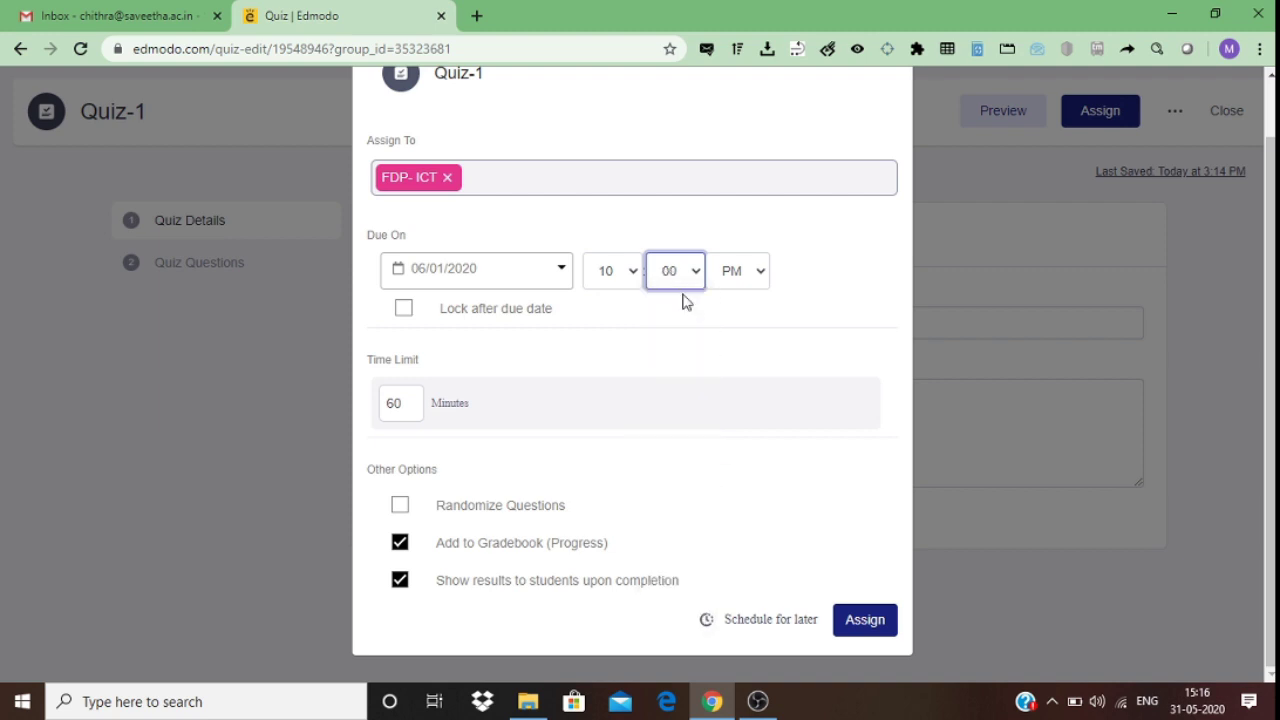
left_click(728, 276)
left_click(728, 300)
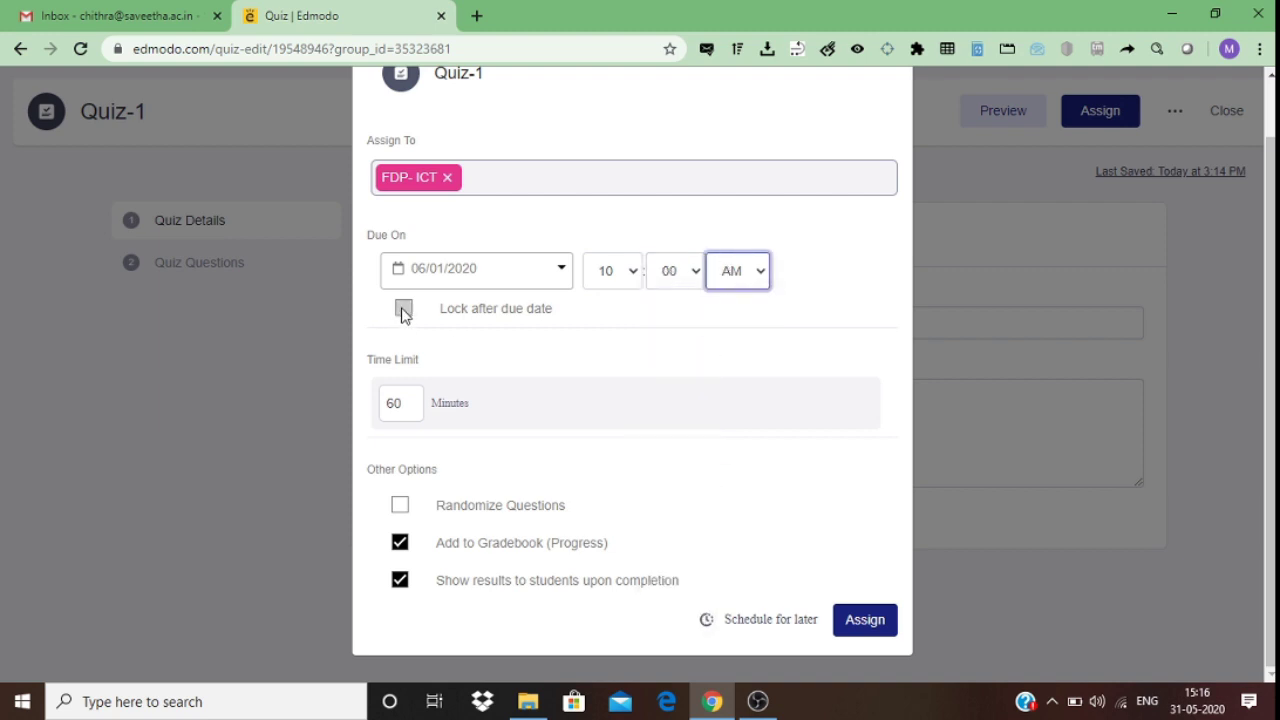
- Lock the quiz after its due date and set the time limit to 10 minutes
left_click(403, 308)
left_click_drag(409, 403, 383, 409)
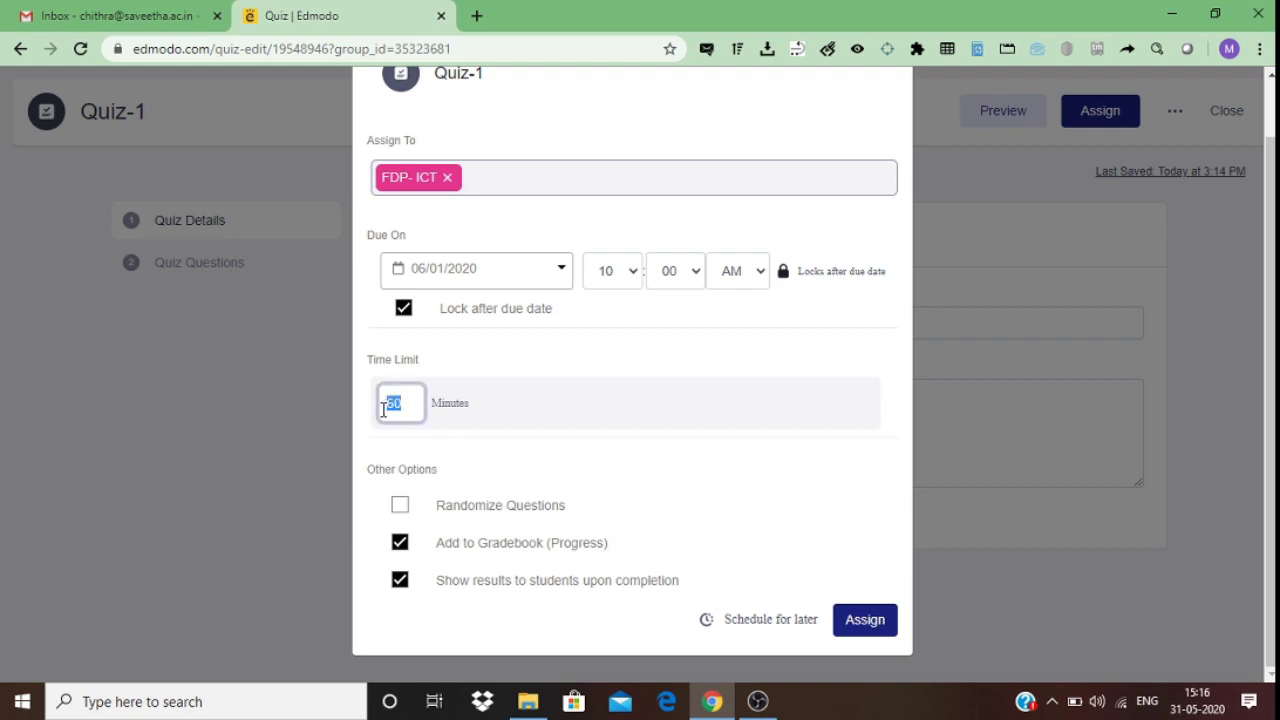
type("10")
double_click(393, 403)
left_click(508, 413)
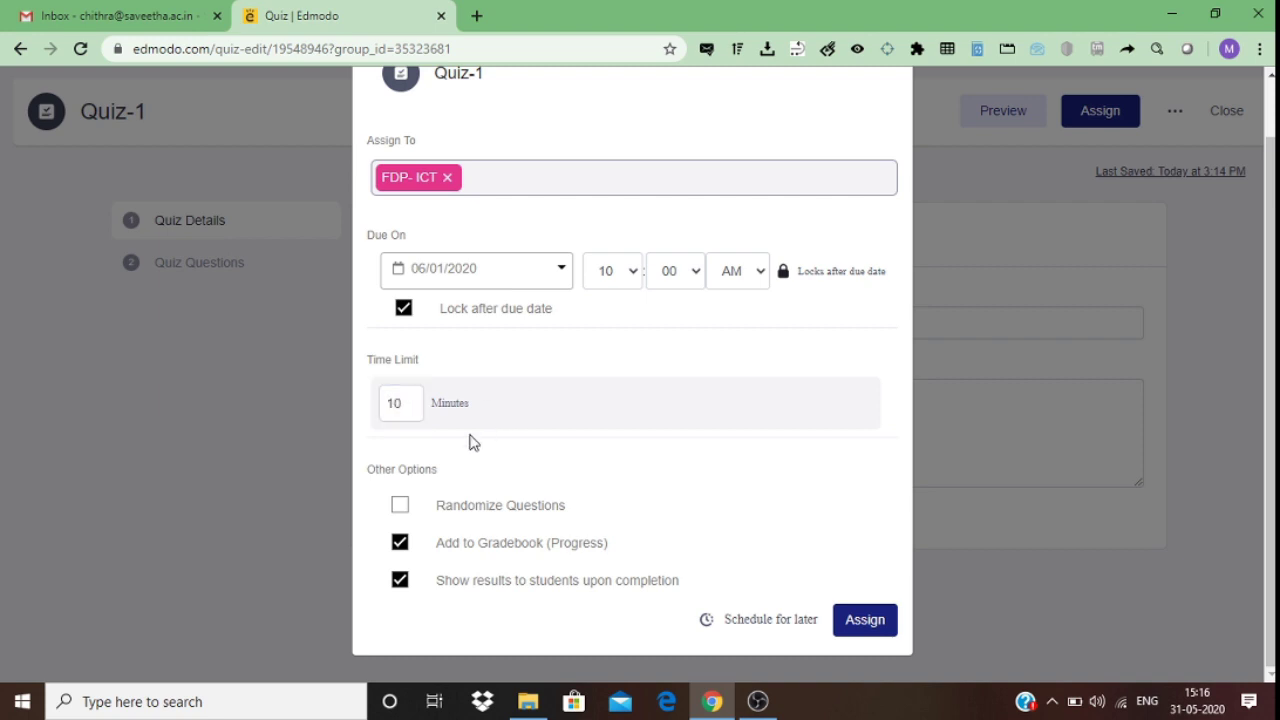
- Enable Randomize Questions, assign Quiz-1 to the class, and dismiss the assignment confirmation
left_click(400, 510)
left_click(868, 622)
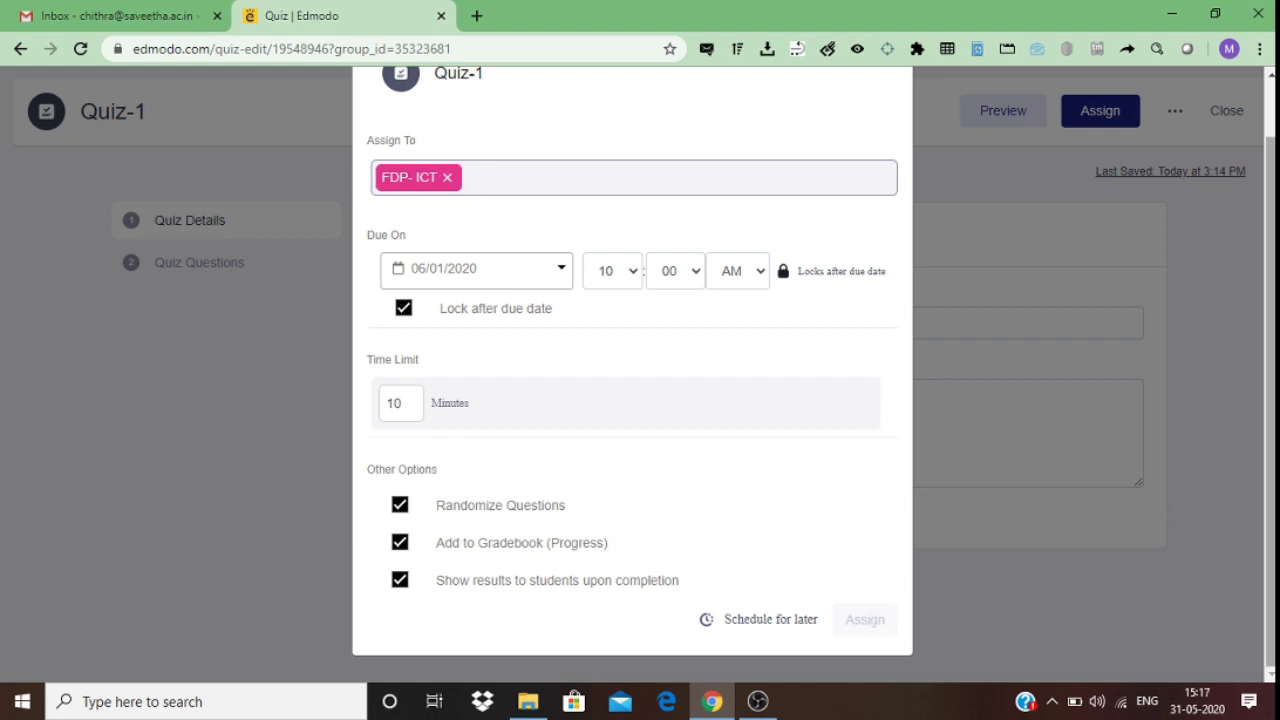
scroll(1273, 455, "up", 1)
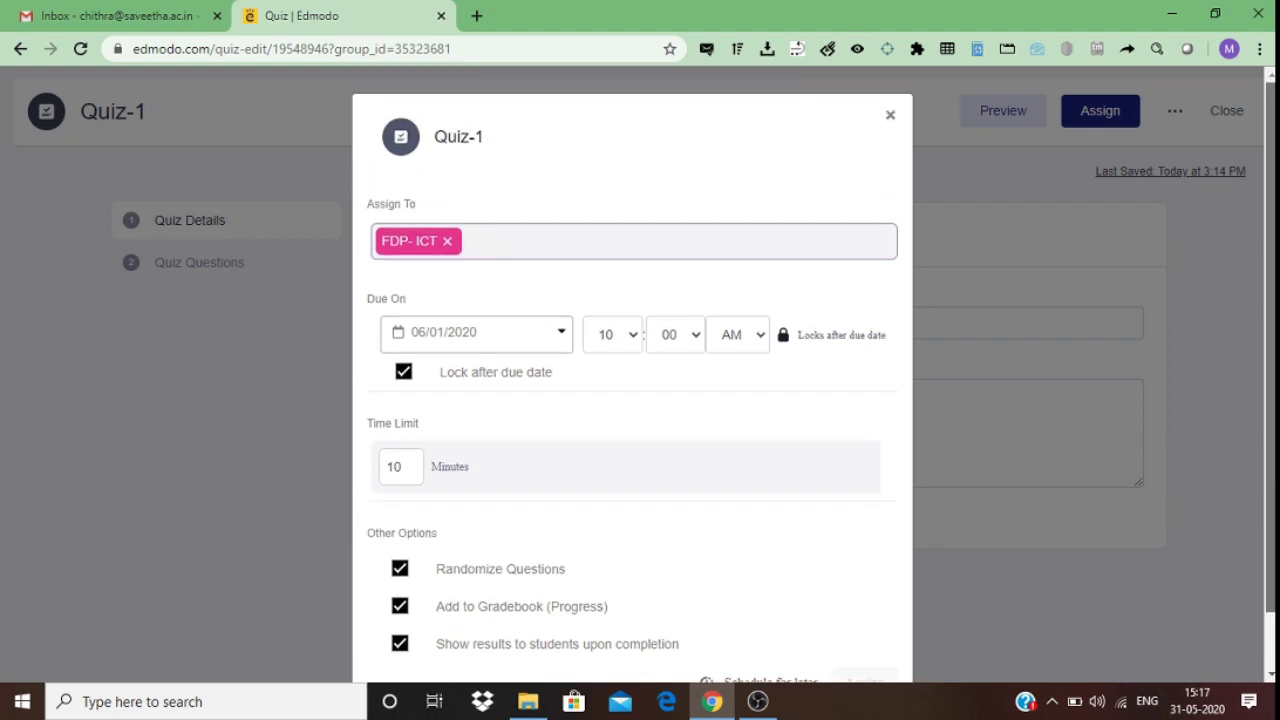
scroll(1270, 455, "down", 1)
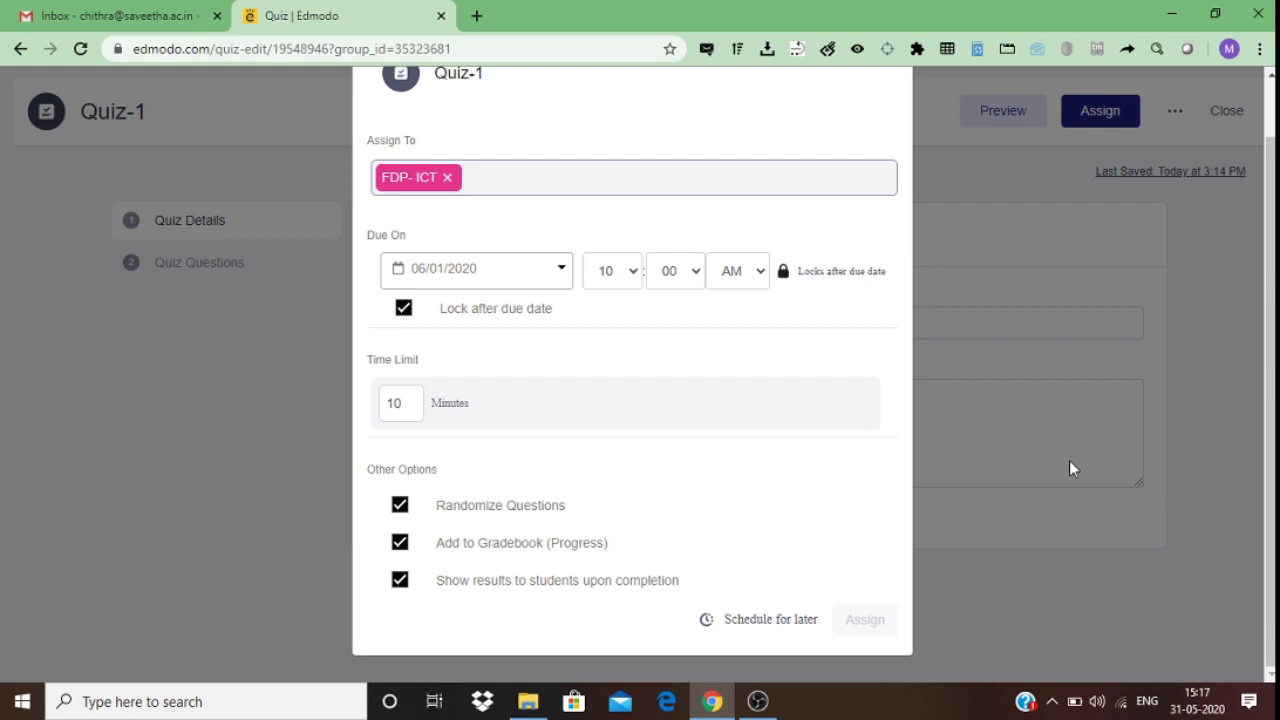
scroll(1270, 460, "up", 1)
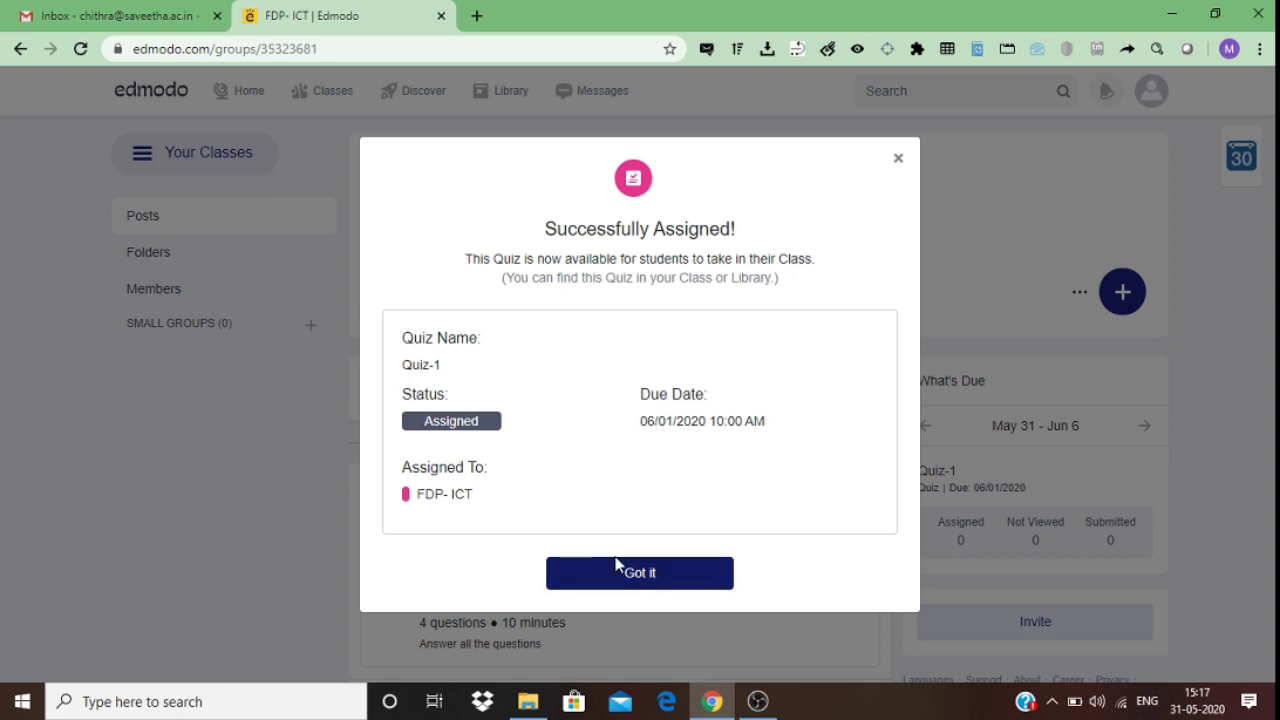
left_click(614, 584)
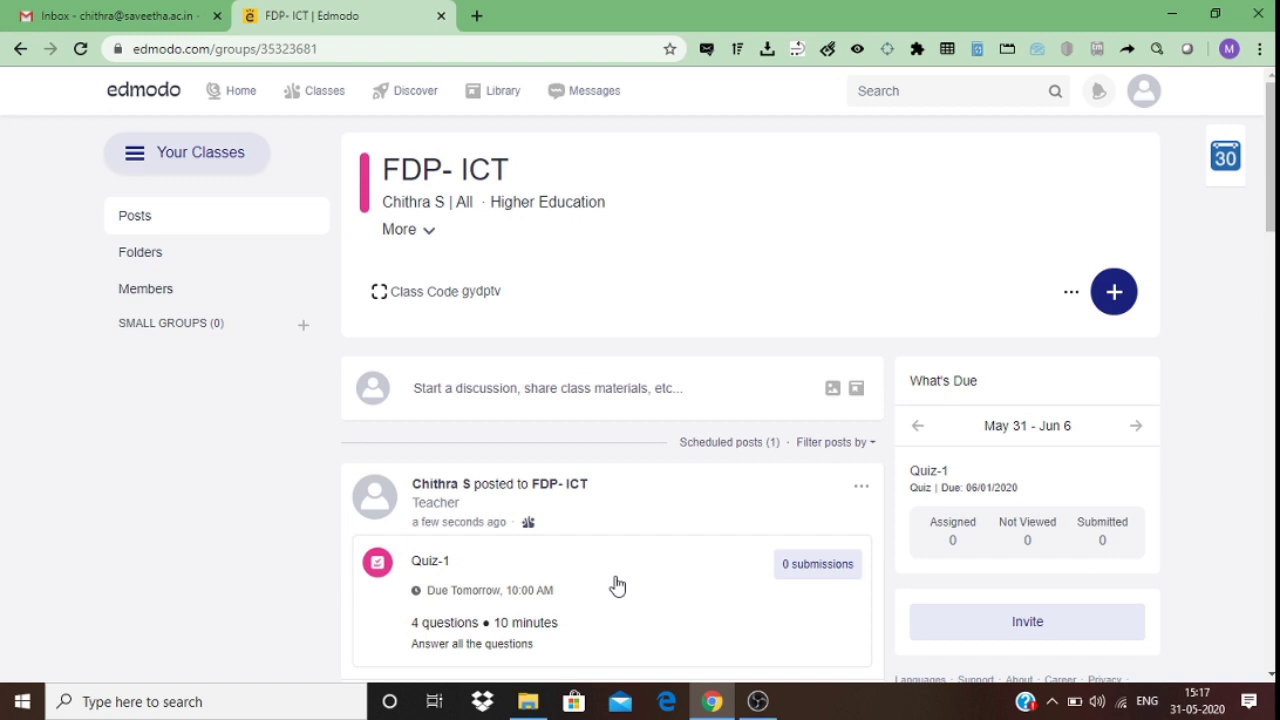
- Examine the Quiz-1 post and its assigned, not viewed and submitted counts on the FDP- ICT class page
scroll(1112, 305, "down", 3)
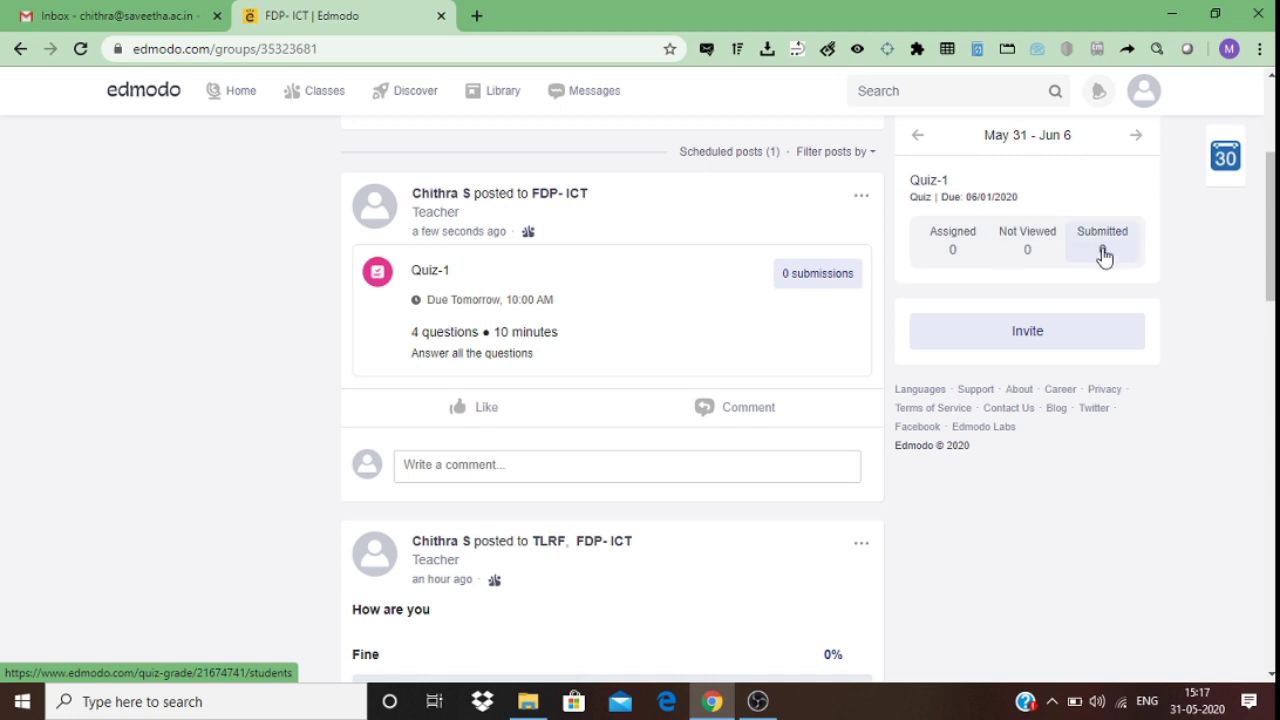
left_click_drag(1272, 261, 1272, 196)
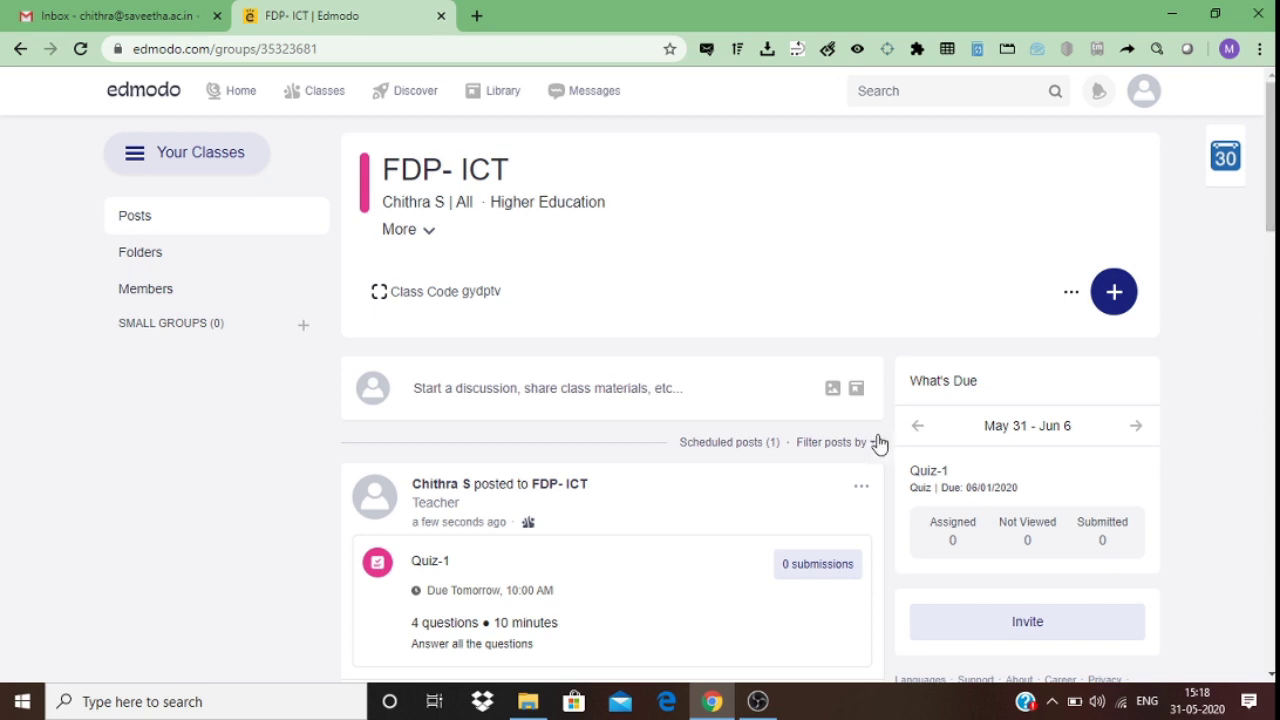
left_click(758, 701)
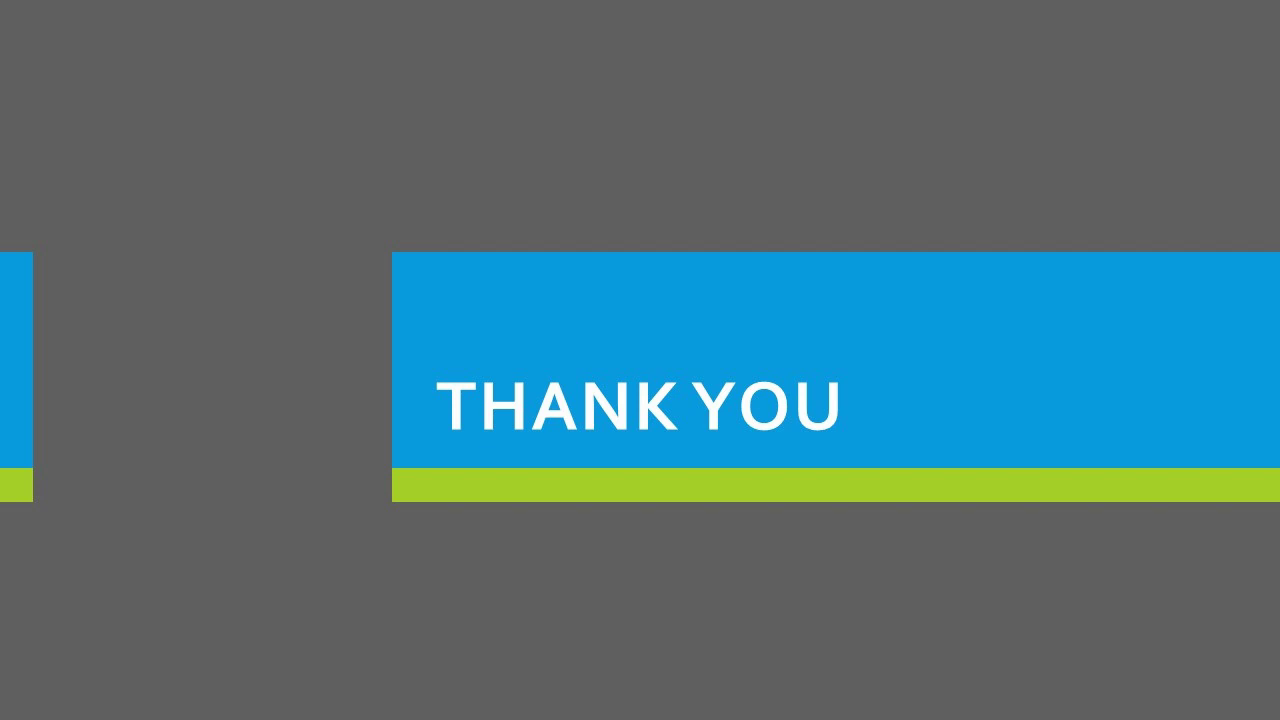